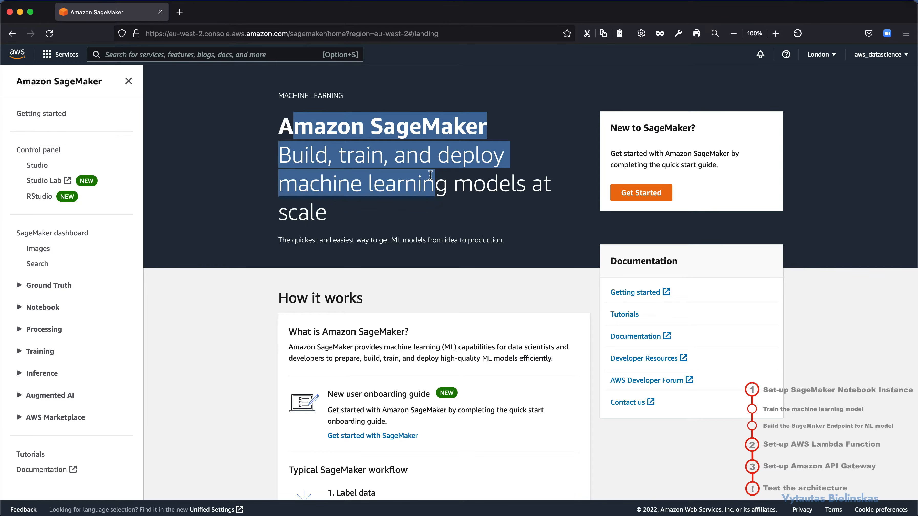
Step: Go to the SageMaker notebook instances list and start creating a new notebook instance
click(387, 191)
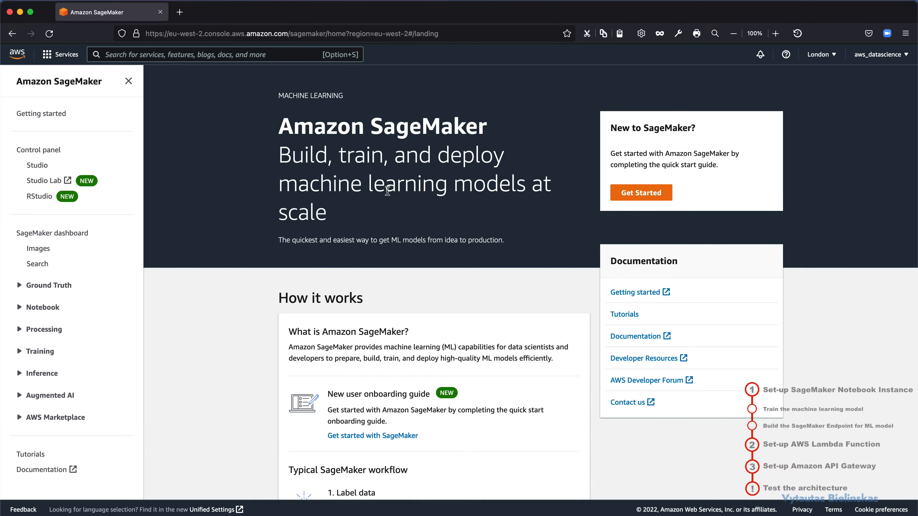
scroll(386, 191, down, 3)
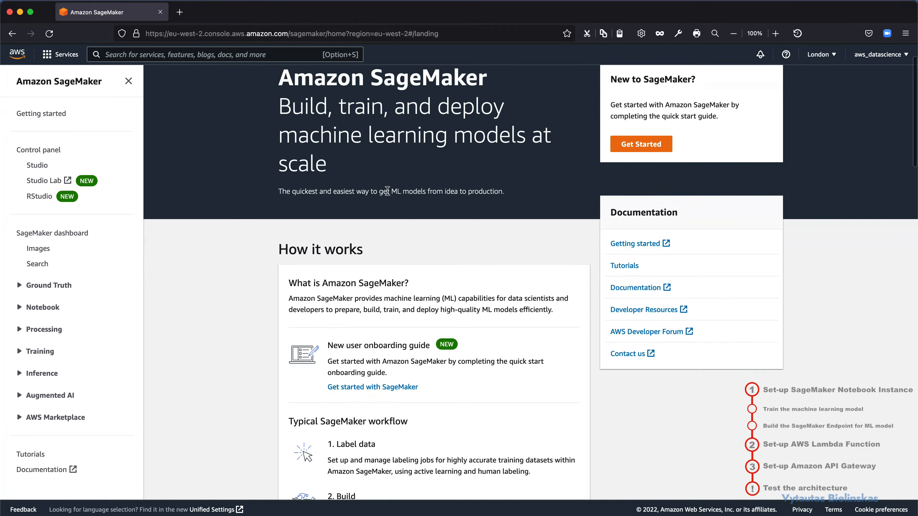
click(25, 307)
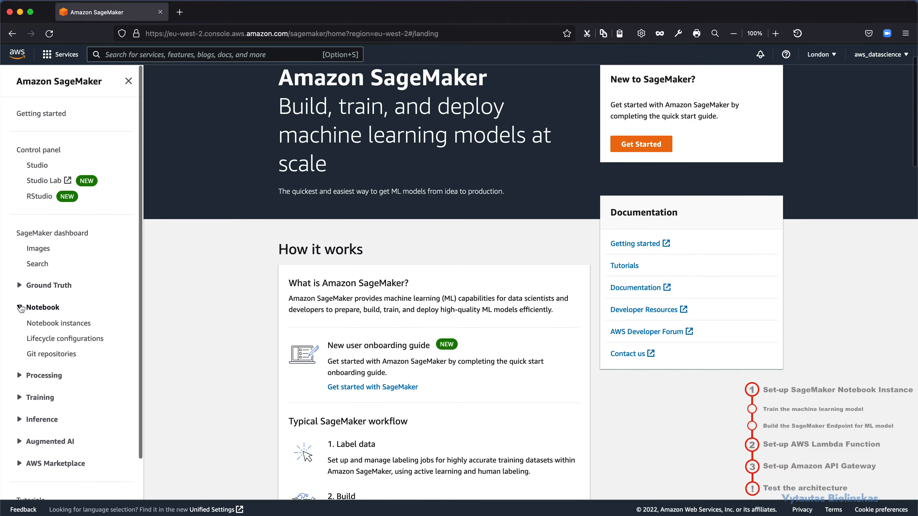
click(39, 324)
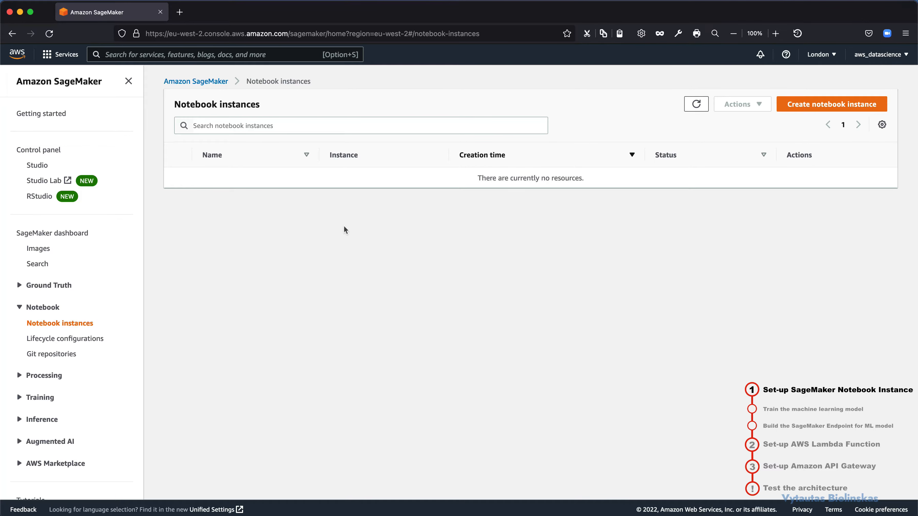
drag(246, 105, 217, 104)
click(830, 105)
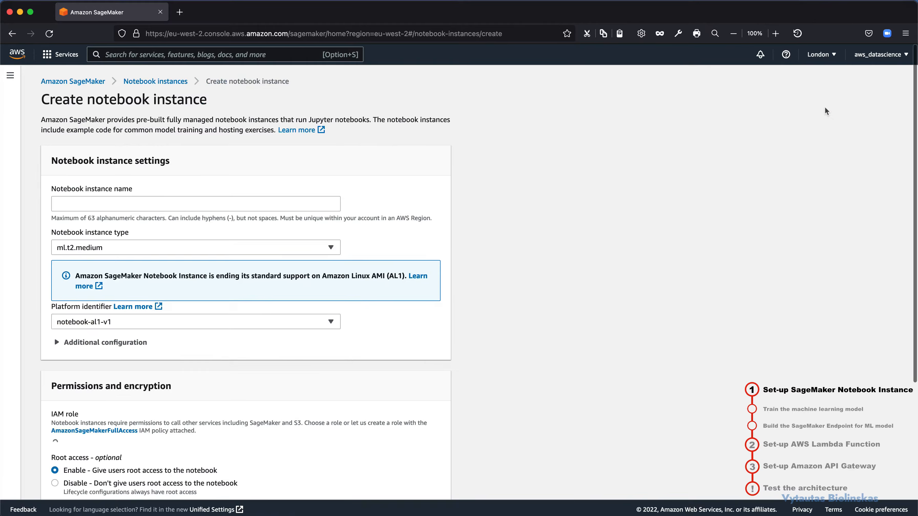
Step: Name the notebook instance ml-model-instance and keep ml.t2.medium as its instance type
click(75, 204)
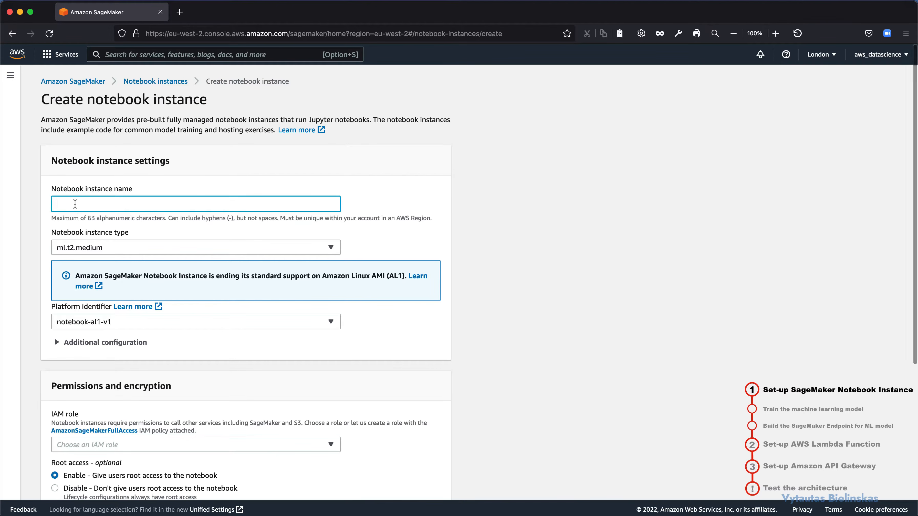
text(m)
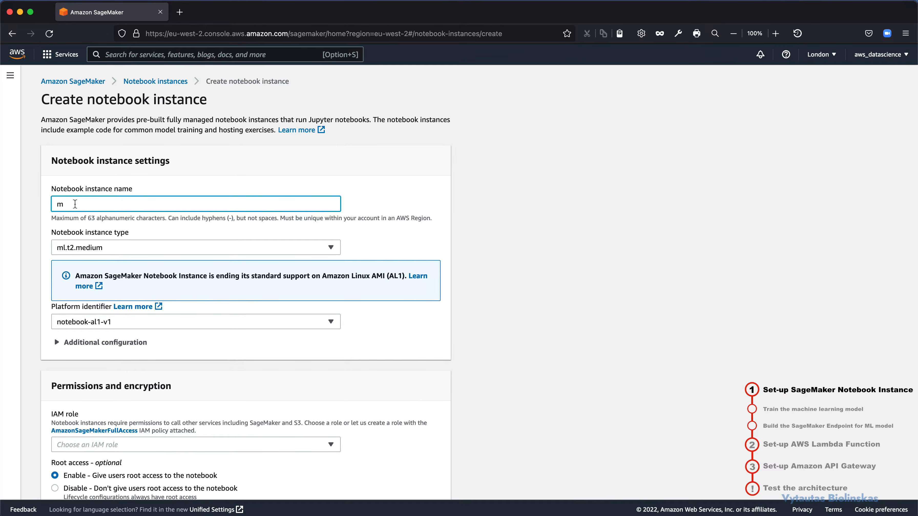
text(l-model-instance)
click(65, 249)
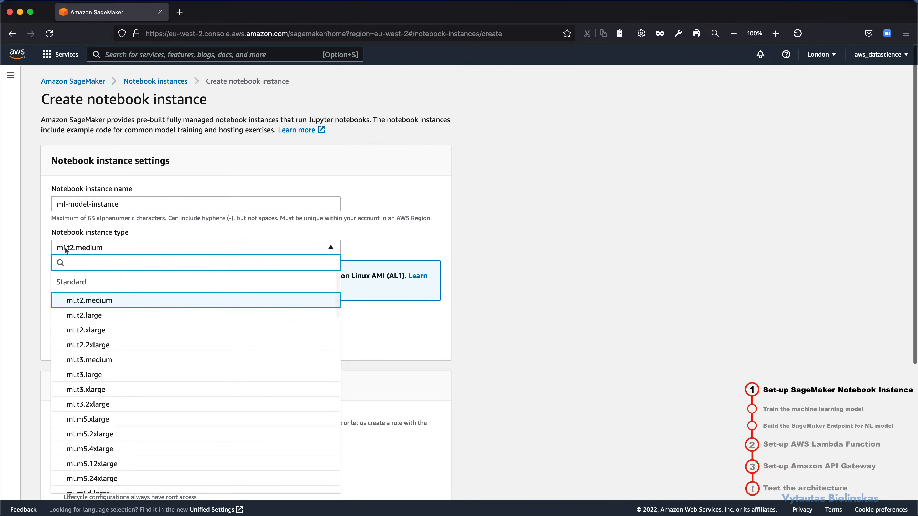
click(170, 237)
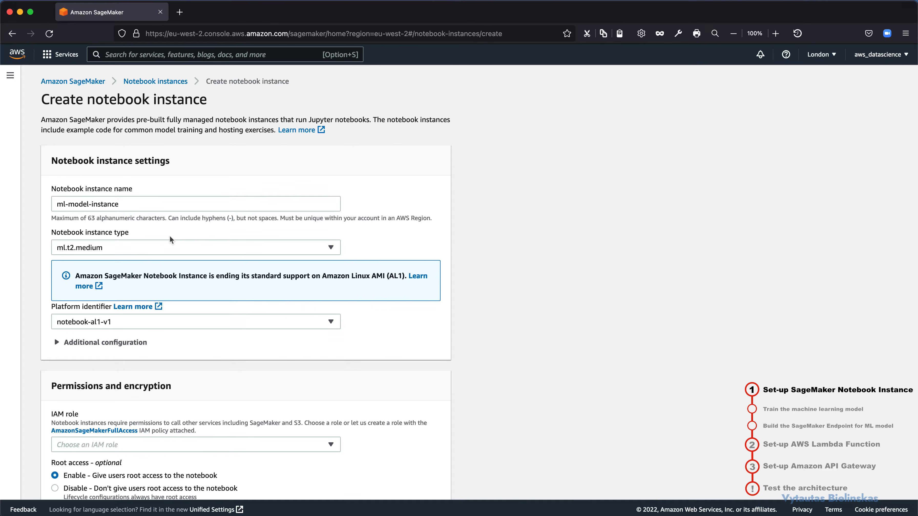
Step: Create a new IAM role for the notebook instance with access to any S3 bucket
scroll(169, 237, down, 6)
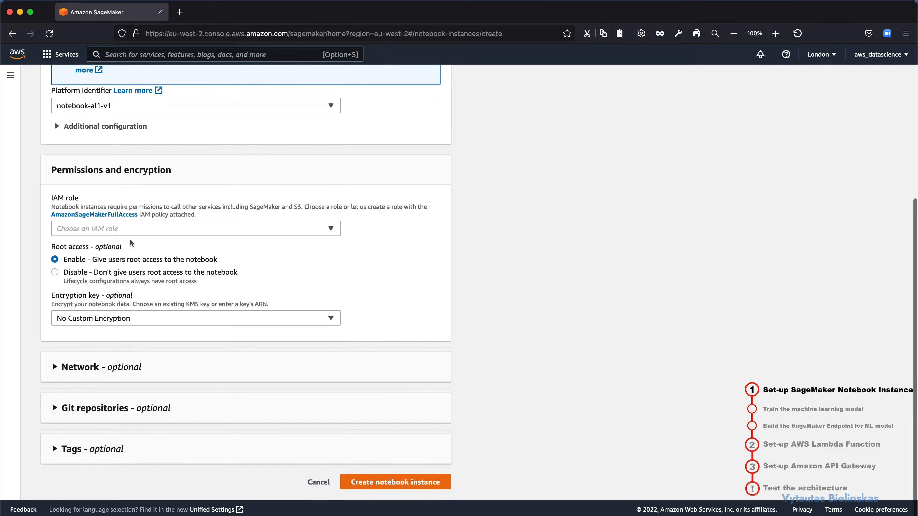
scroll(95, 206, up, 1)
click(74, 238)
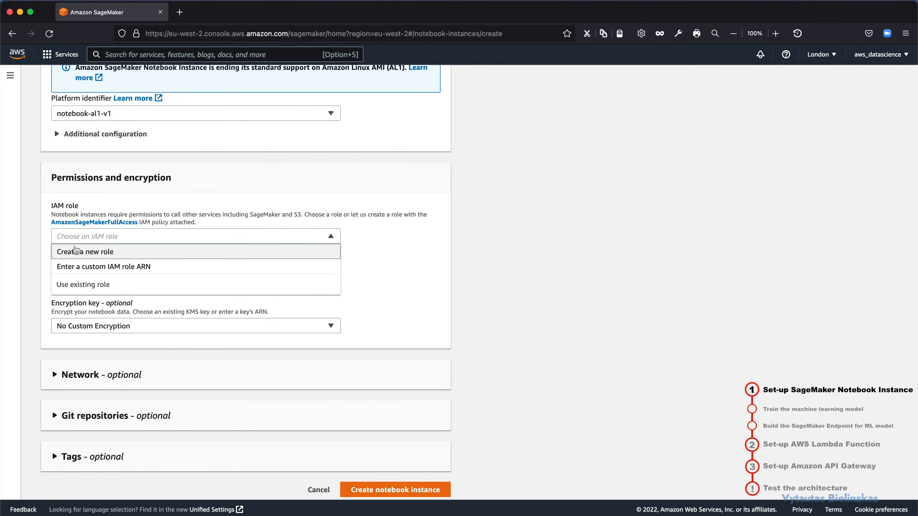
click(74, 251)
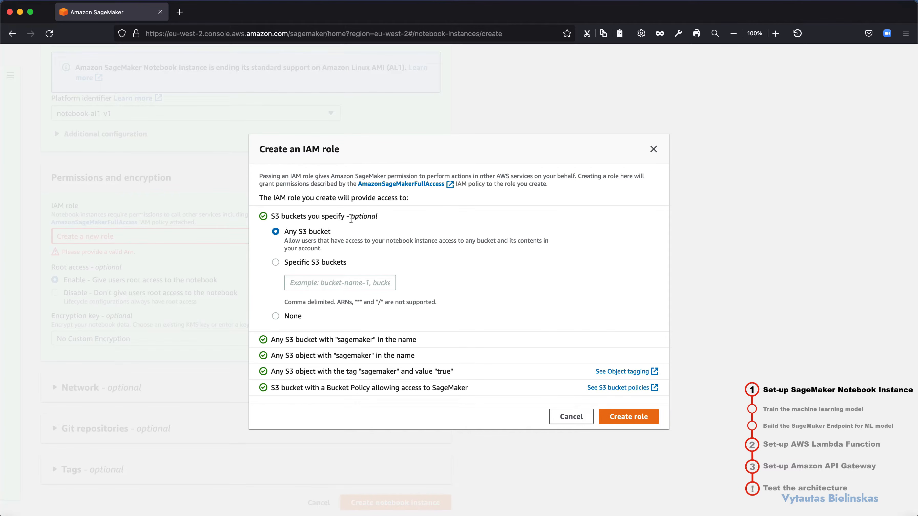
drag(351, 217, 281, 213)
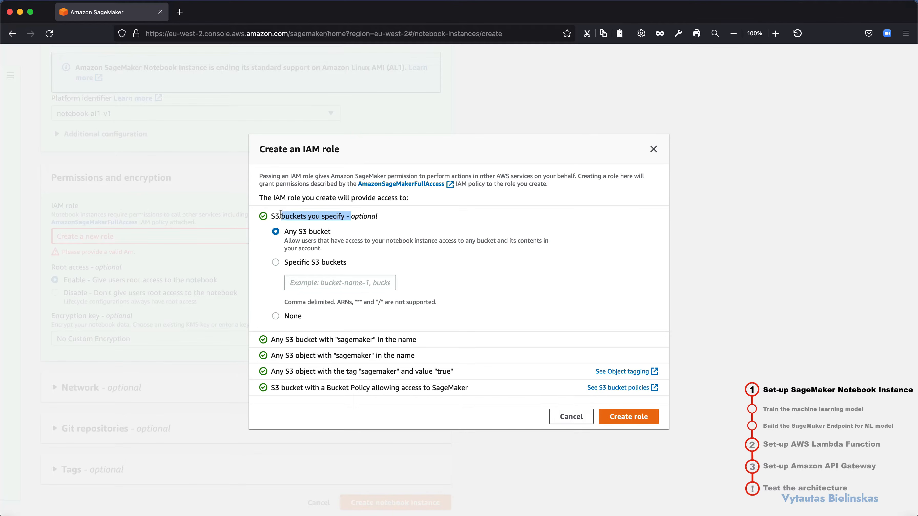
click(320, 217)
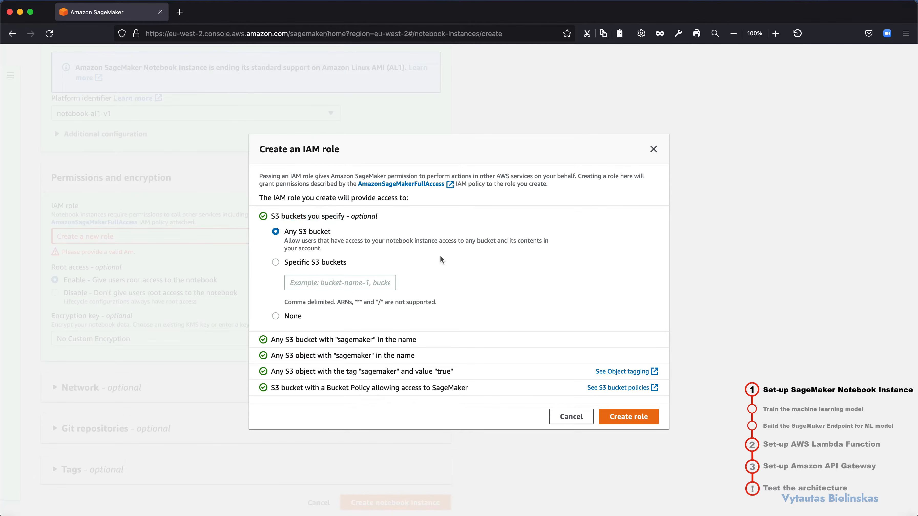
click(622, 418)
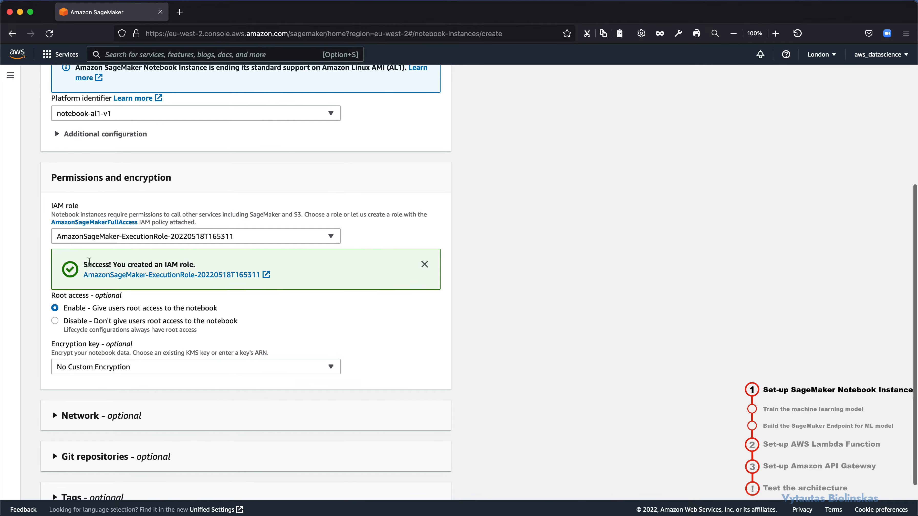
Step: Create the notebook instance with the new IAM role and check its status in the instances list
drag(89, 261, 181, 261)
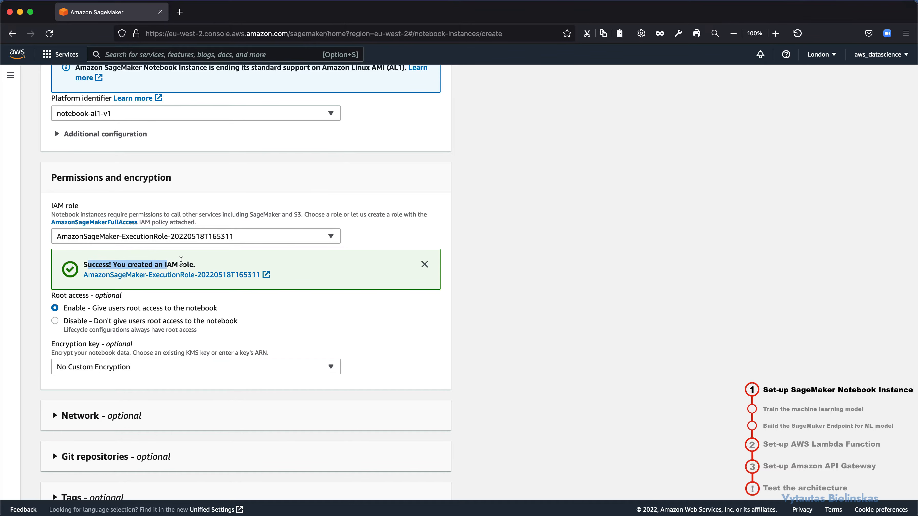
scroll(471, 396, down, 3)
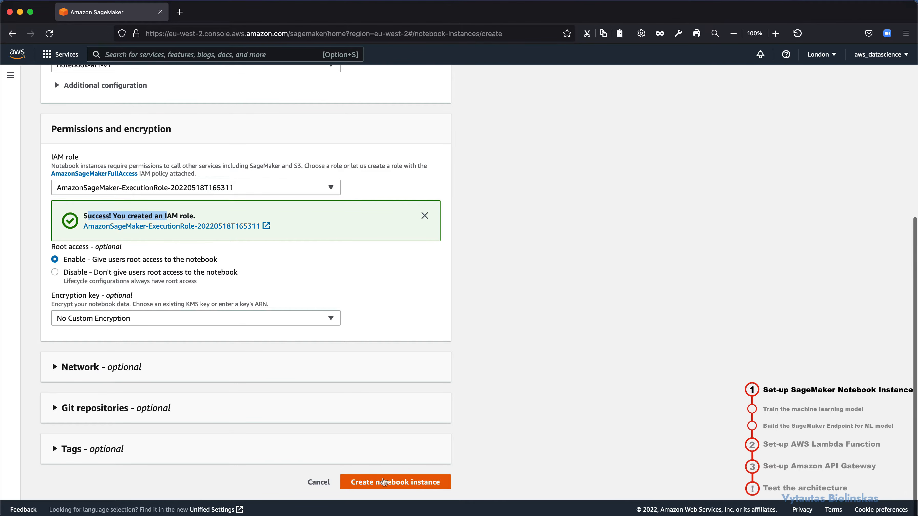
click(384, 482)
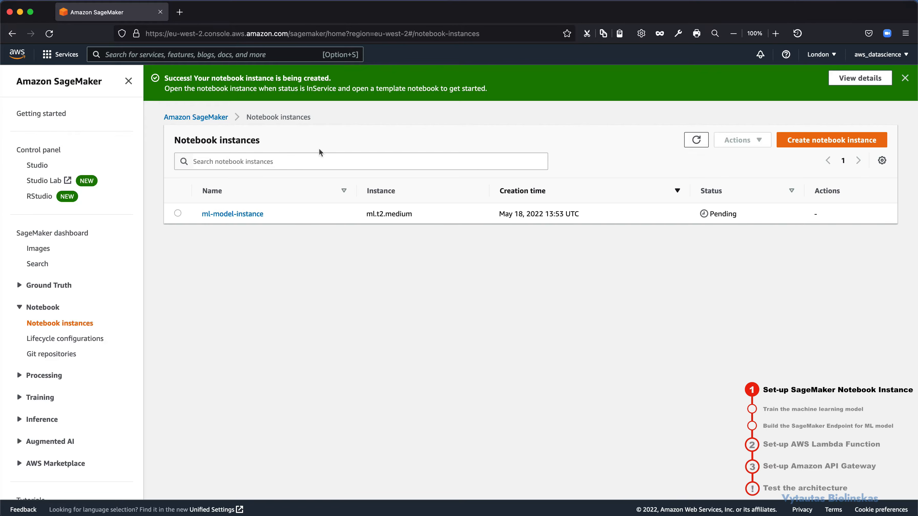
drag(198, 78, 310, 77)
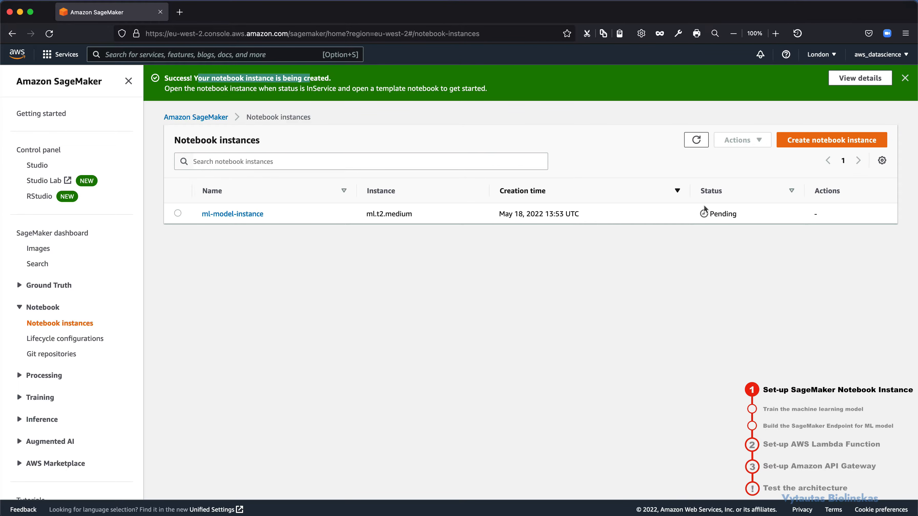
drag(738, 216, 711, 216)
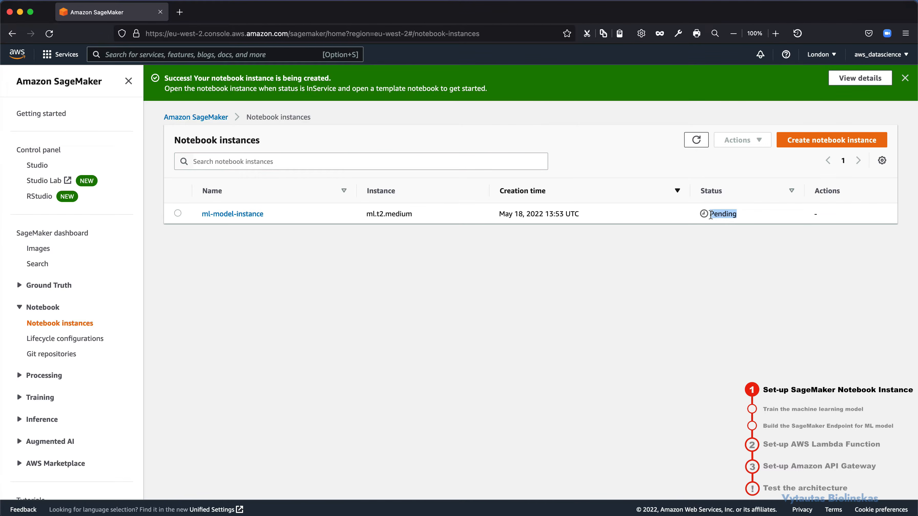
click(415, 274)
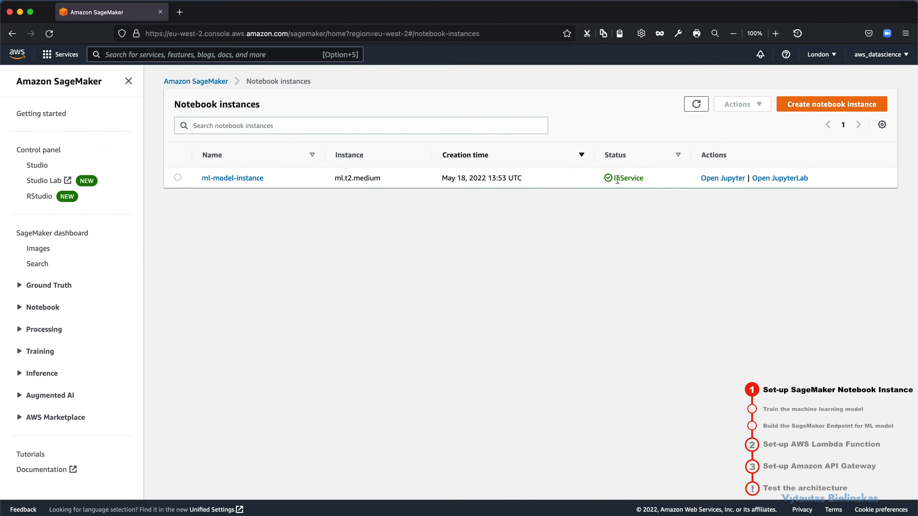
Step: Check the status of ml-model-instance and open it in Jupyter
drag(617, 180, 642, 179)
click(619, 200)
click(711, 179)
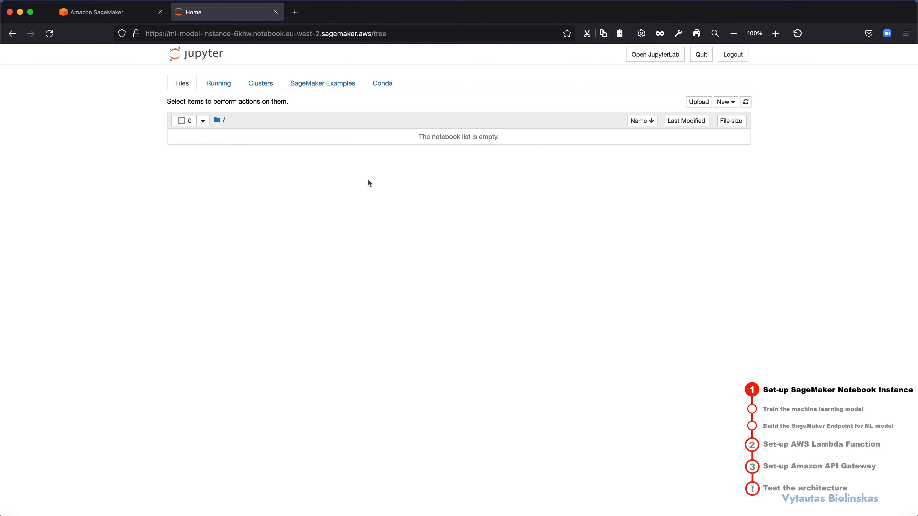
Step: Create a home-directory copy of the SageMaker example notebook Breast Cancer Prediction.ipynb, keeping its file name
click(317, 88)
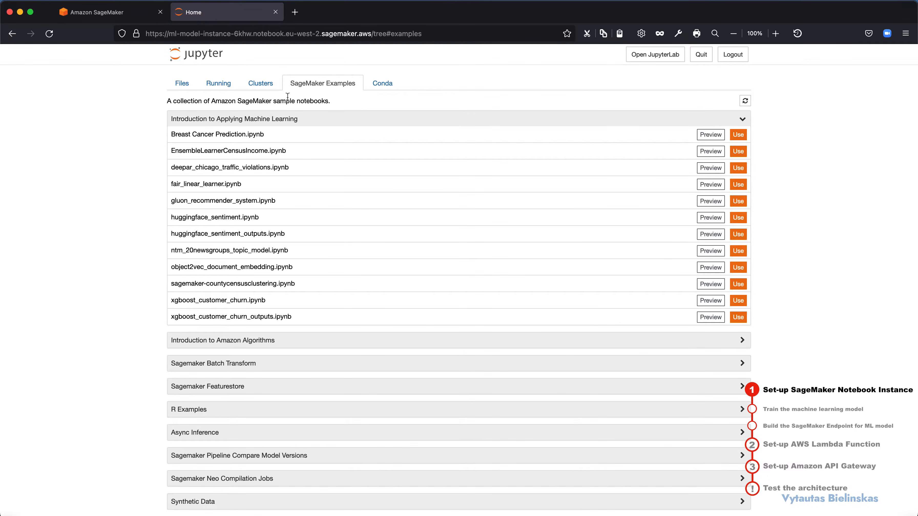
drag(176, 134, 266, 134)
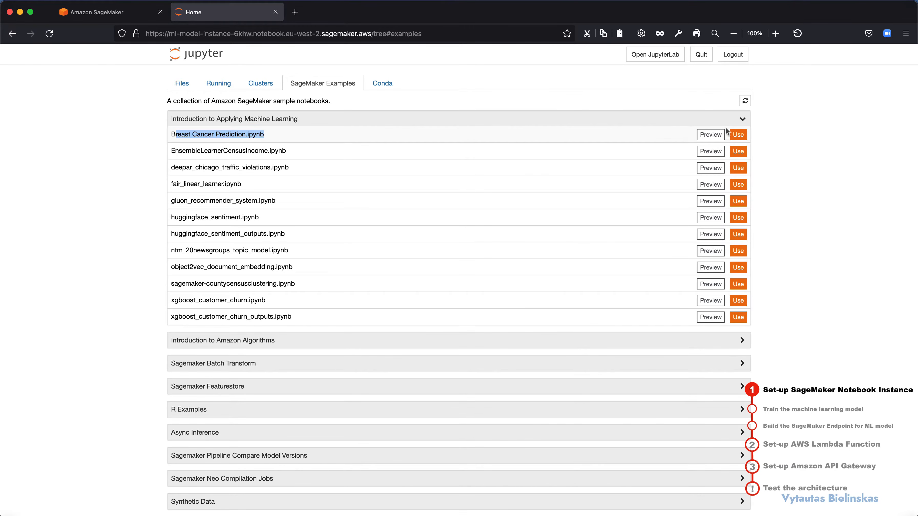
click(738, 134)
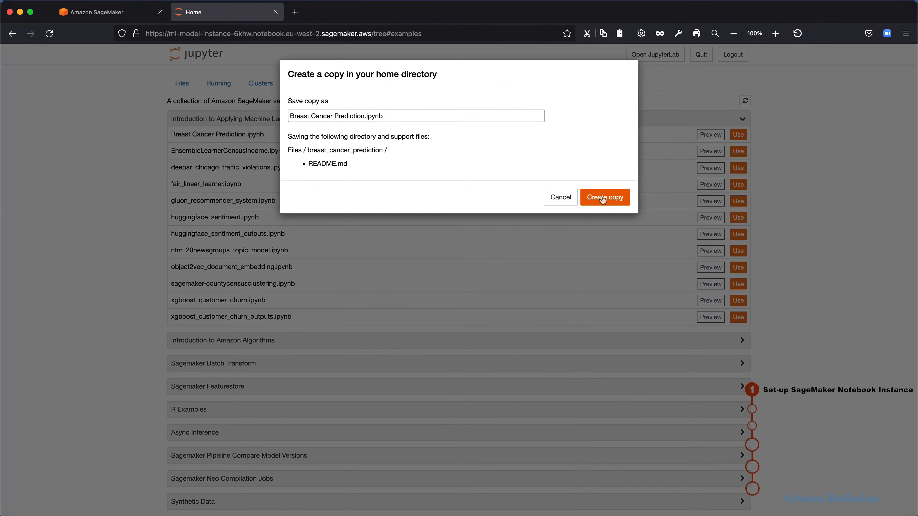
click(603, 198)
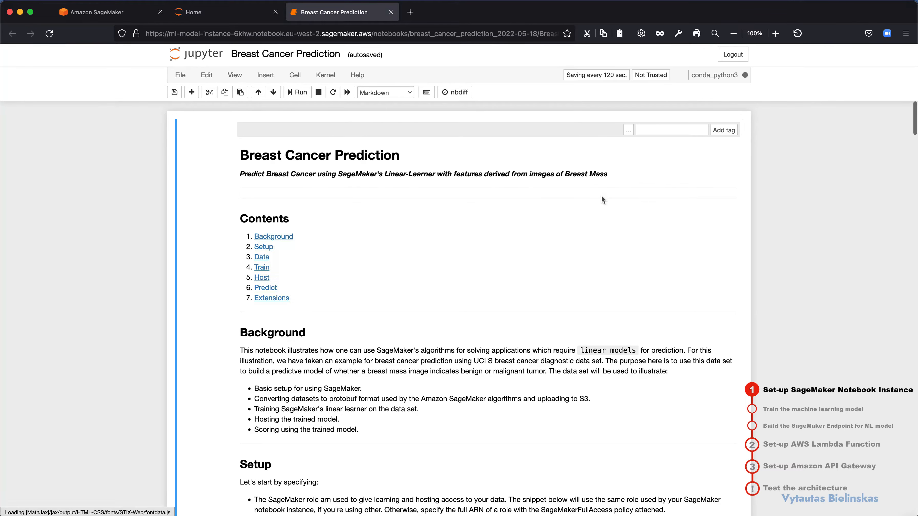
Step: Review and run the Setup code cell that defines the SageMaker role, region, S3 bucket and prefix
scroll(449, 231, down, 1)
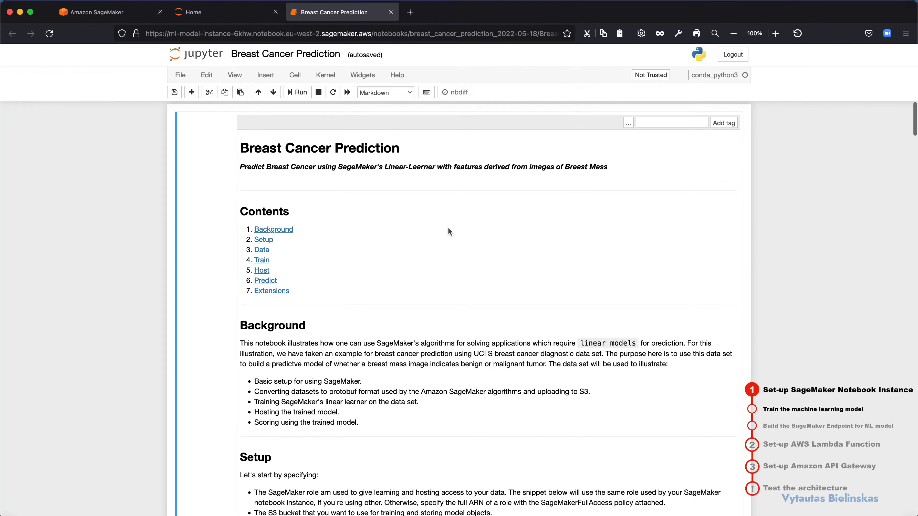
scroll(448, 232, down, 10)
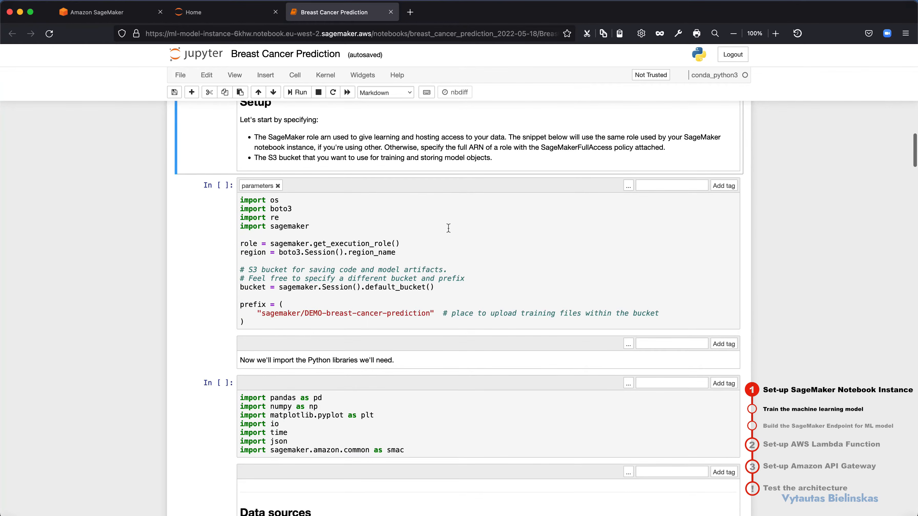
click(433, 272)
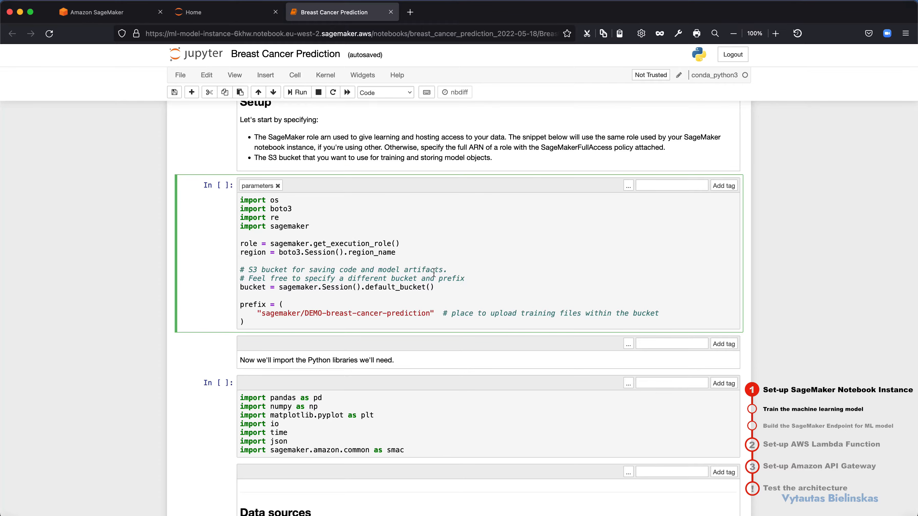
scroll(433, 272, down, 1)
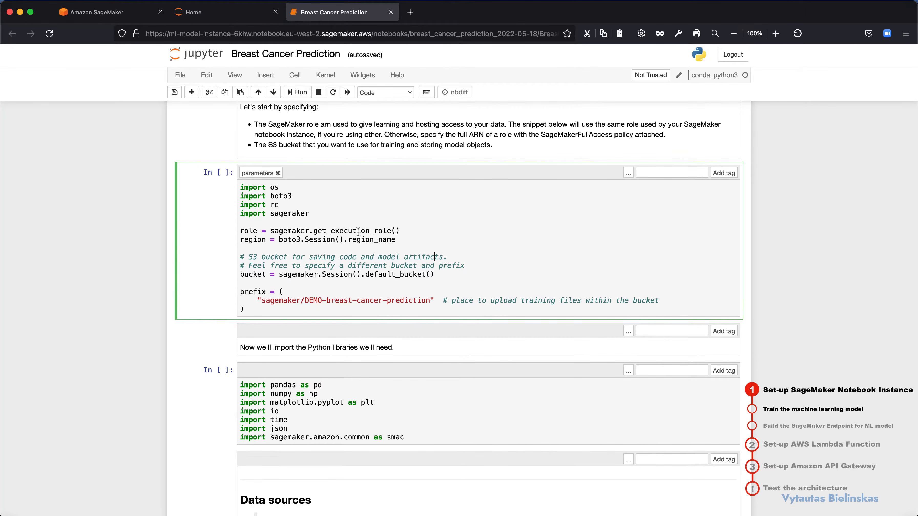
mouse_move(278, 195)
mouse_down()
mouse_move(302, 211)
mouse_move(289, 195)
mouse_up()
click(314, 211)
click(275, 214)
double_click(275, 214)
click(352, 283)
key(shift+Return)
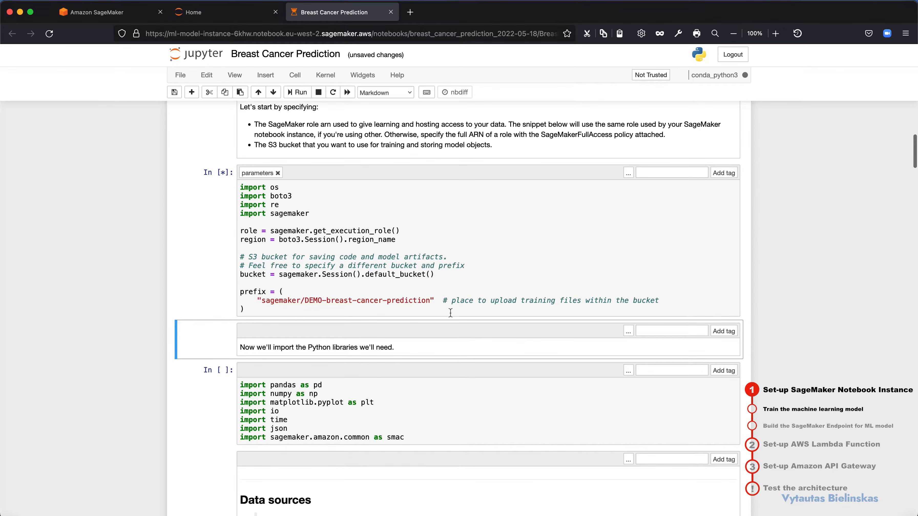
Step: Run the code cell that imports pandas, numpy, matplotlib and the other Python libraries
scroll(450, 313, down, 2)
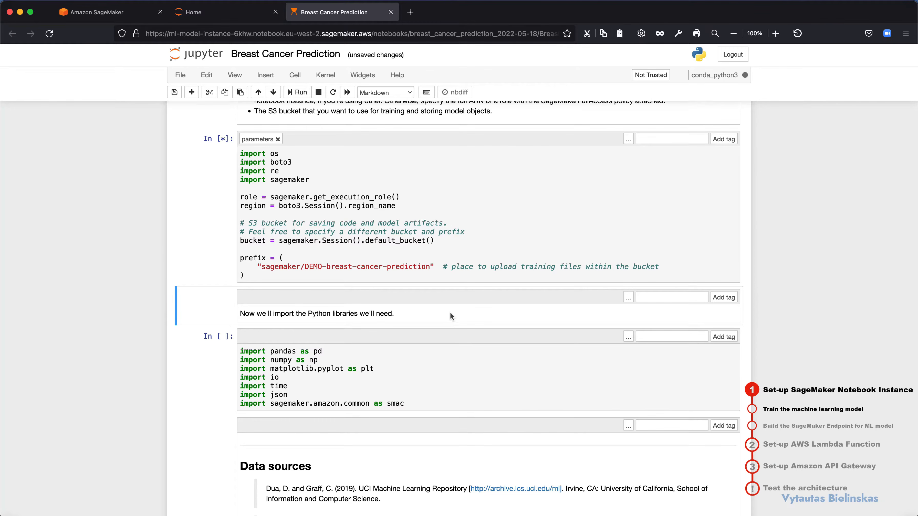
scroll(450, 314, down, 3)
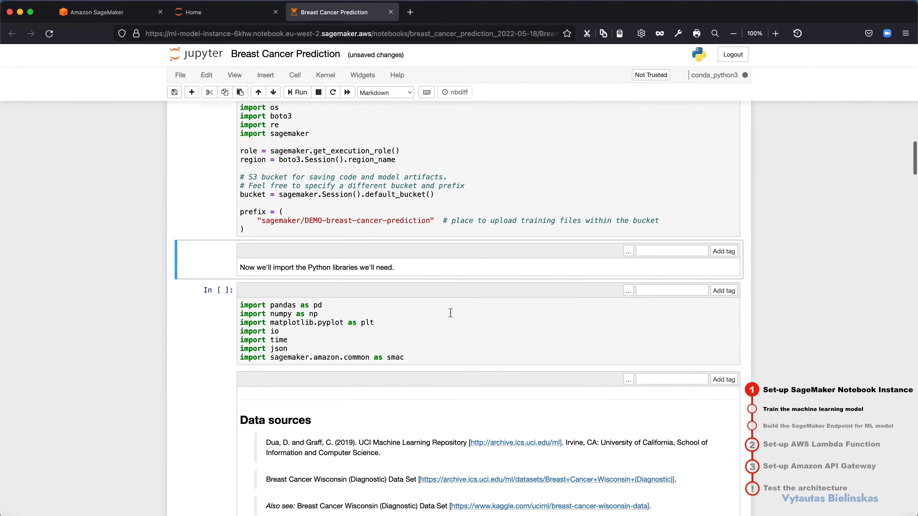
scroll(451, 313, down, 1)
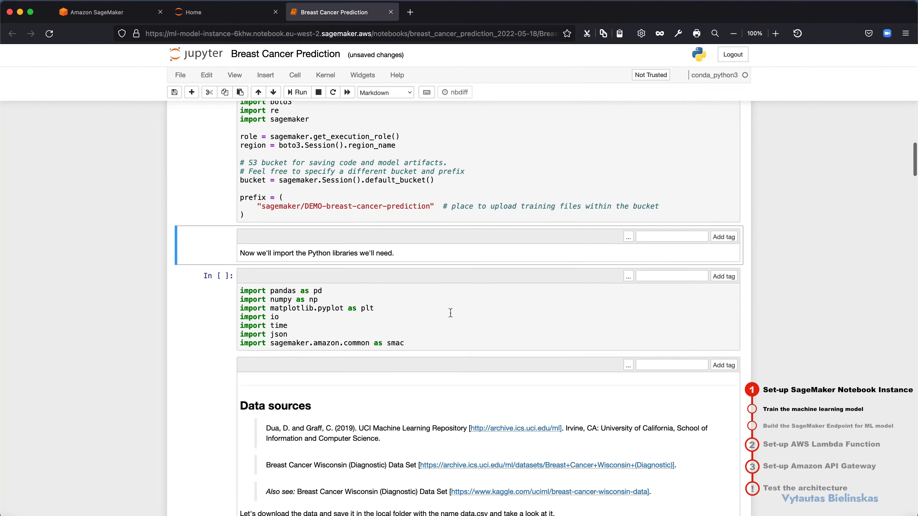
click(450, 313)
key(shift+Return)
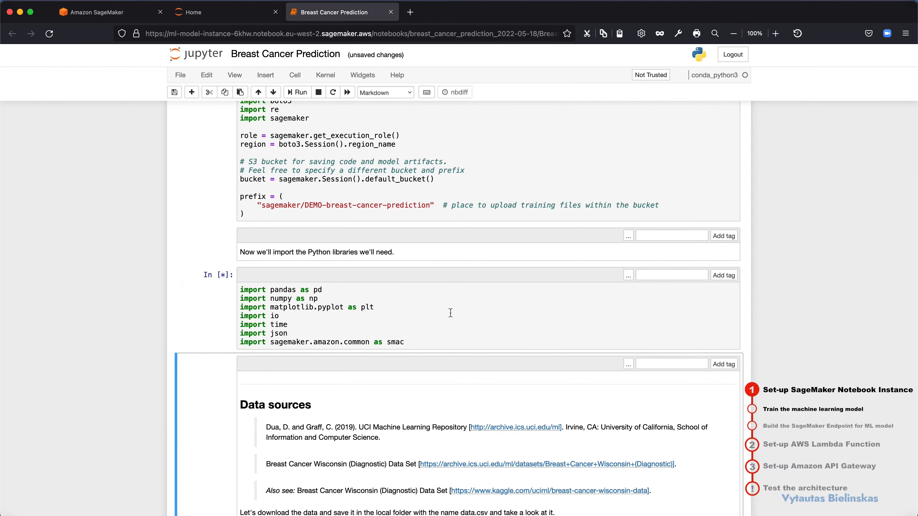
Step: Review and run the Data sources cell that downloads wdbc.csv from S3, names the columns and saves the data as data.csv
click(283, 293)
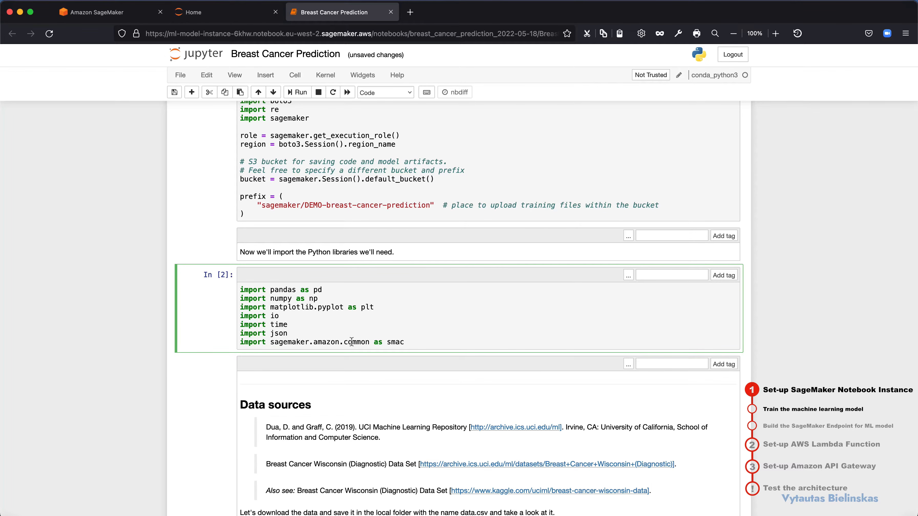
scroll(424, 349, down, 2)
scroll(424, 349, down, 10)
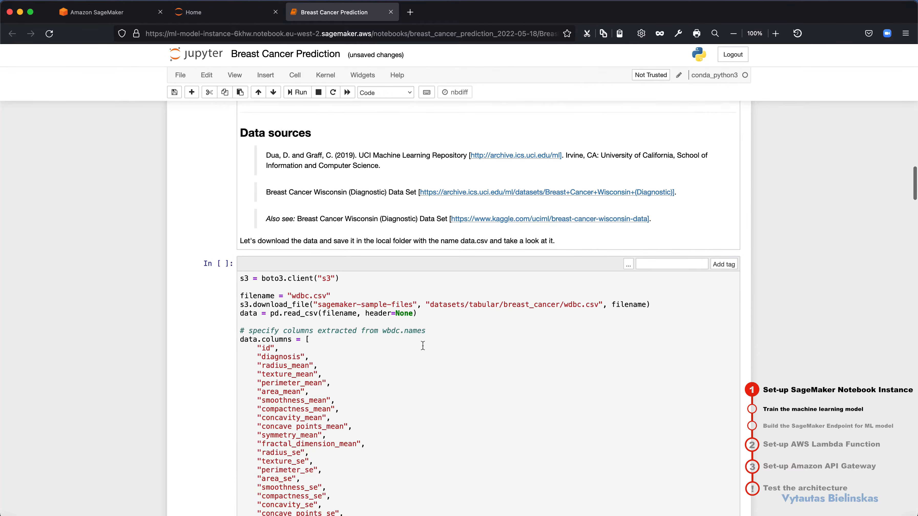
scroll(423, 346, down, 3)
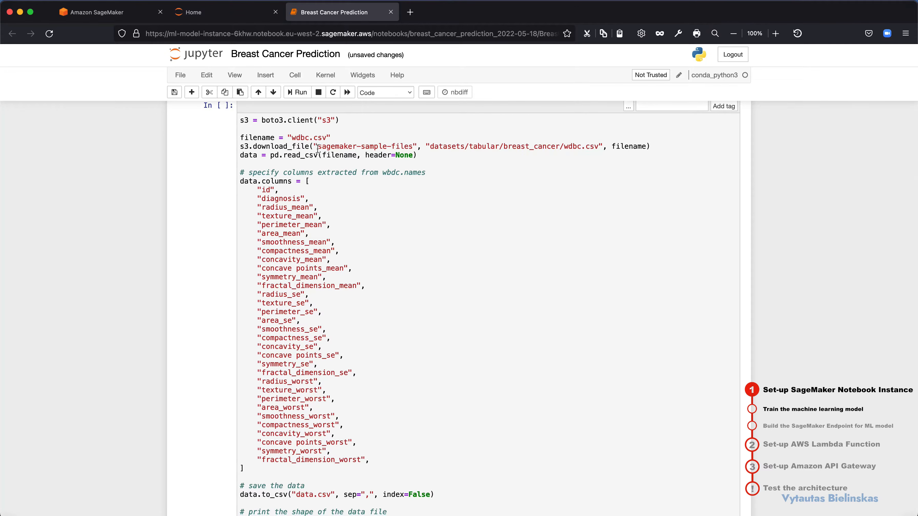
drag(318, 149, 548, 159)
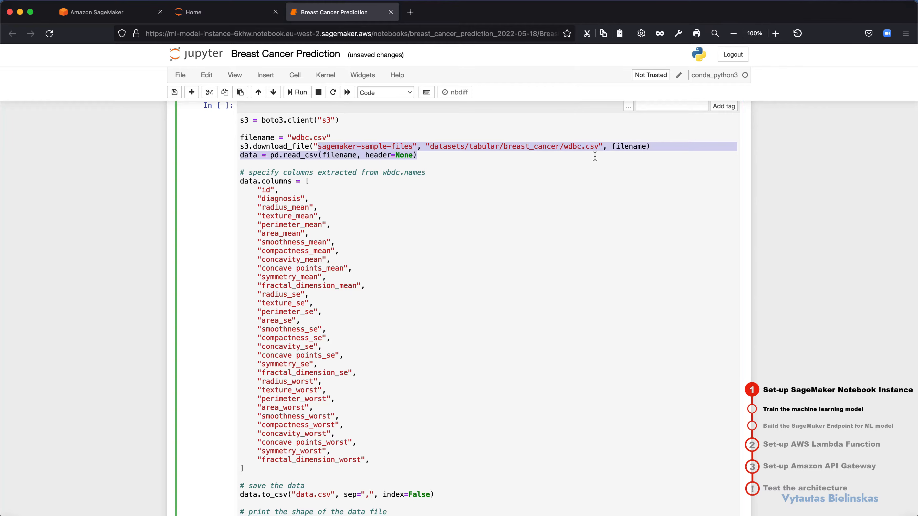
click(600, 148)
scroll(388, 260, down, 2)
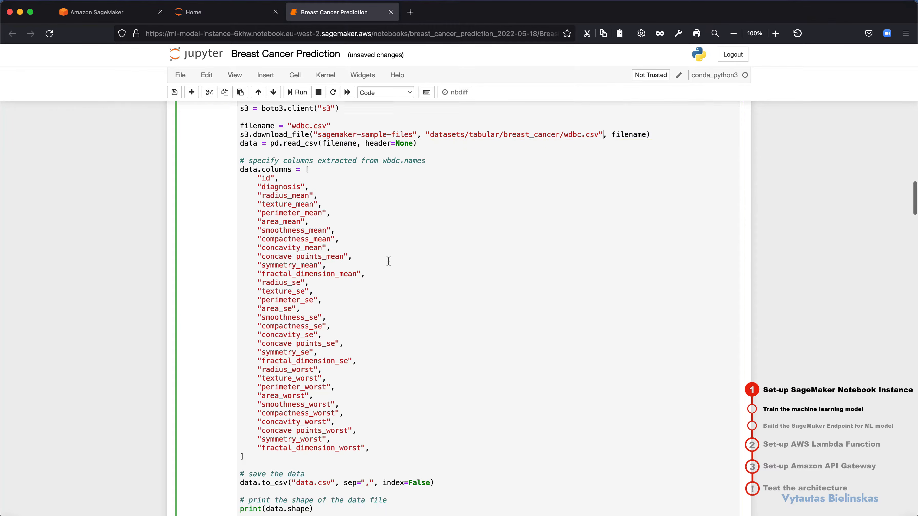
click(265, 130)
drag(280, 130, 343, 401)
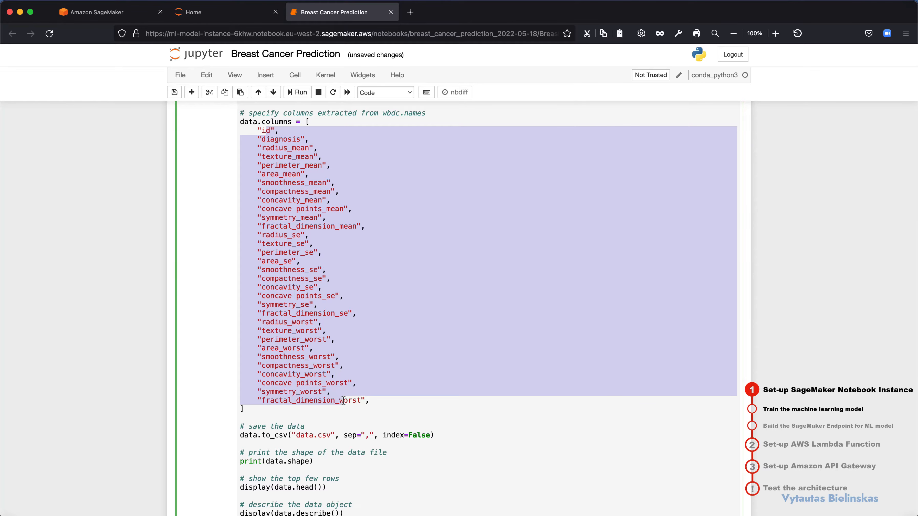
scroll(343, 400, down, 2)
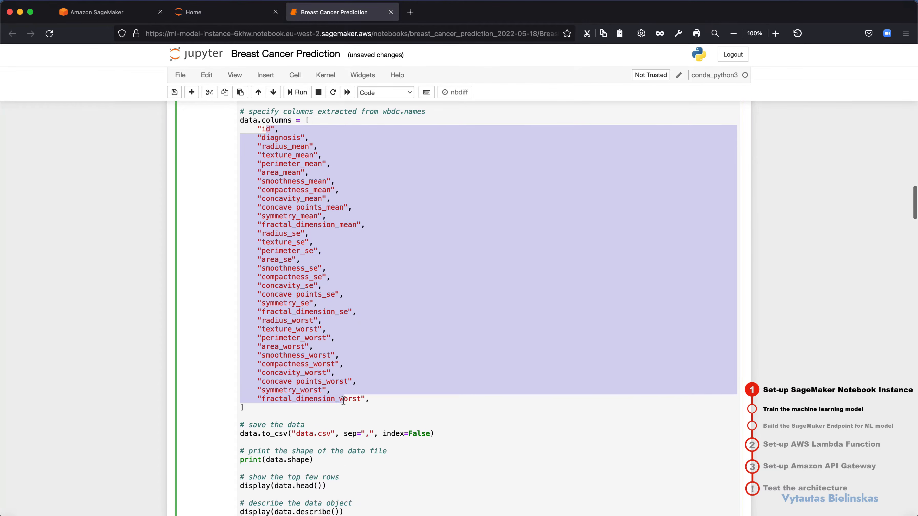
click(343, 400)
key(shift+Return)
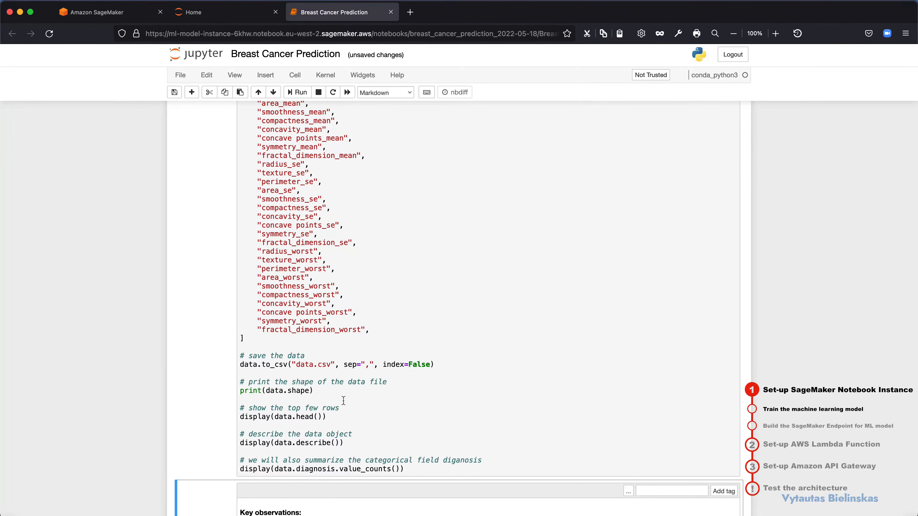
Step: Examine the data cell's output: the dataset shape, first rows, descriptive statistics and the diagnosis value counts
scroll(423, 340, down, 5)
scroll(422, 340, down, 1)
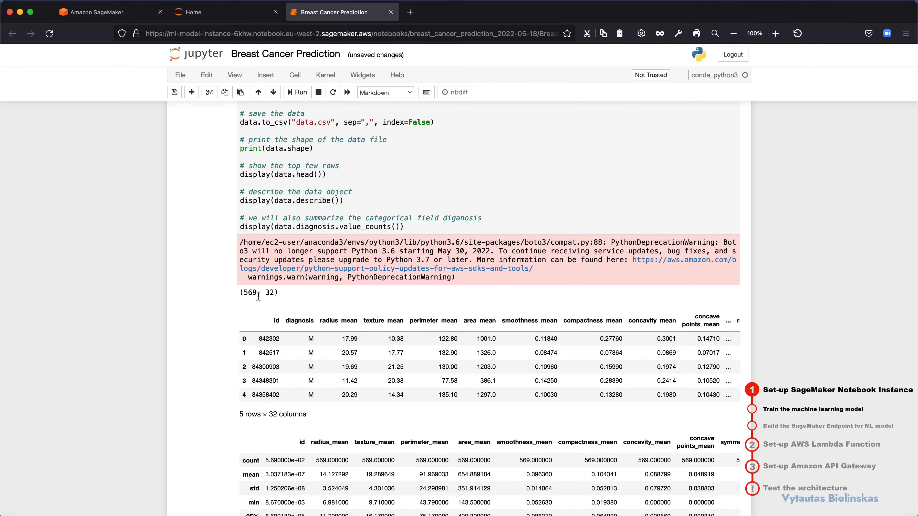
drag(244, 293, 258, 294)
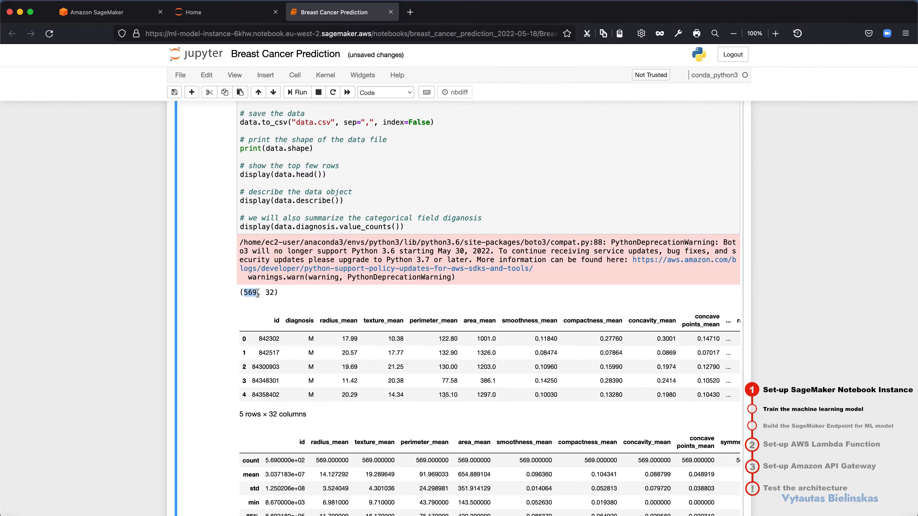
scroll(267, 302, down, 1)
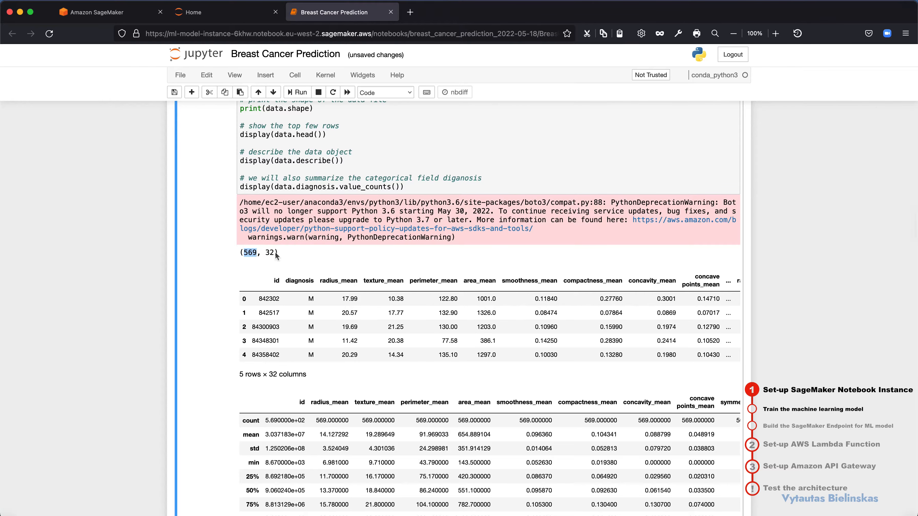
drag(276, 253, 269, 252)
scroll(419, 305, down, 2)
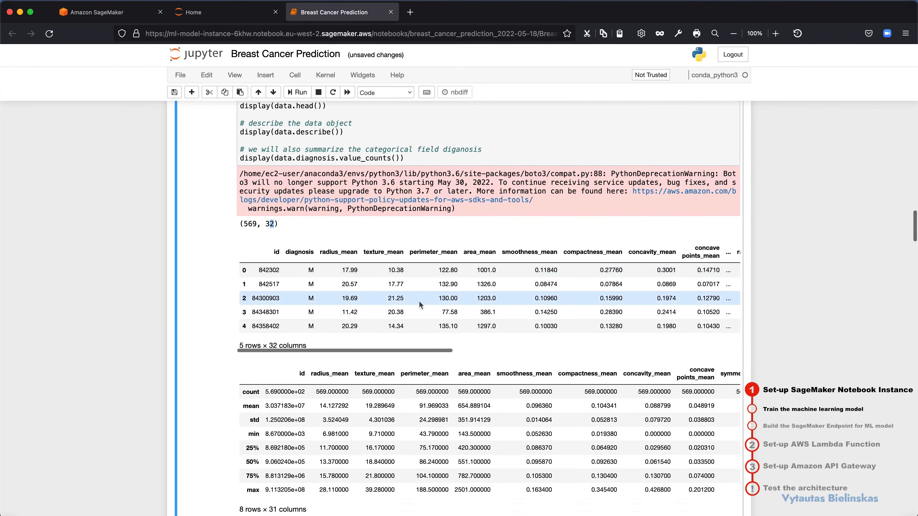
scroll(419, 305, down, 9)
scroll(419, 305, up, 10)
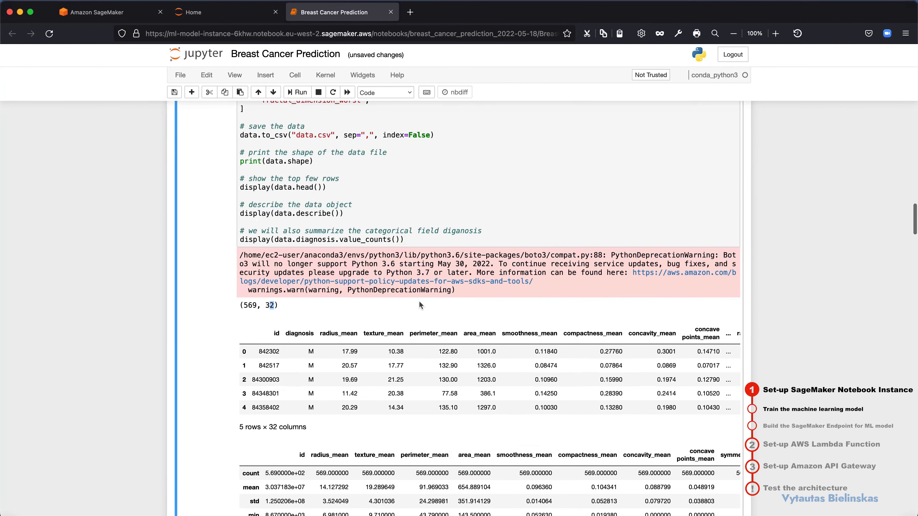
scroll(420, 305, down, 5)
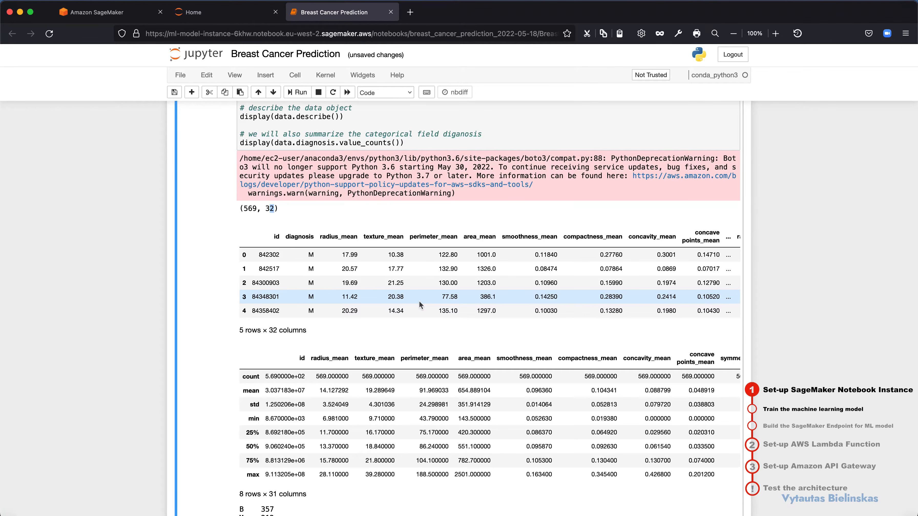
scroll(419, 304, down, 15)
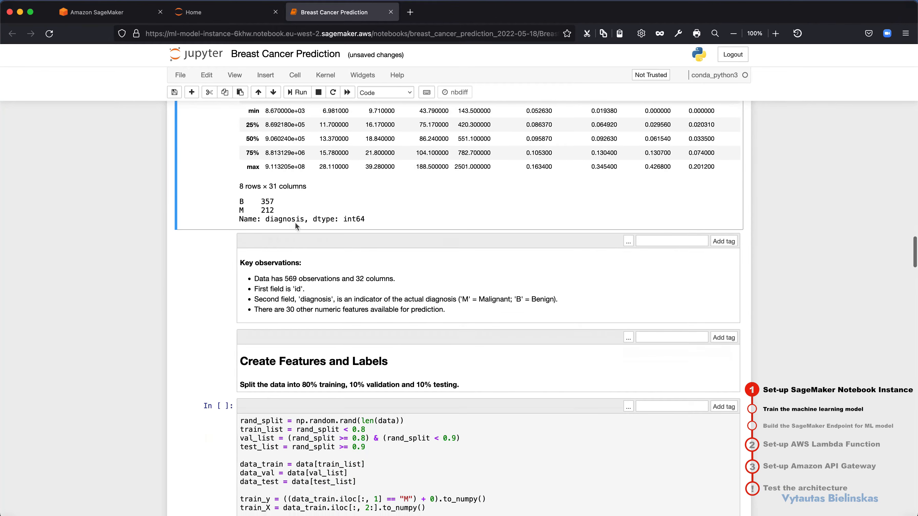
drag(239, 202, 247, 203)
scroll(299, 216, up, 4)
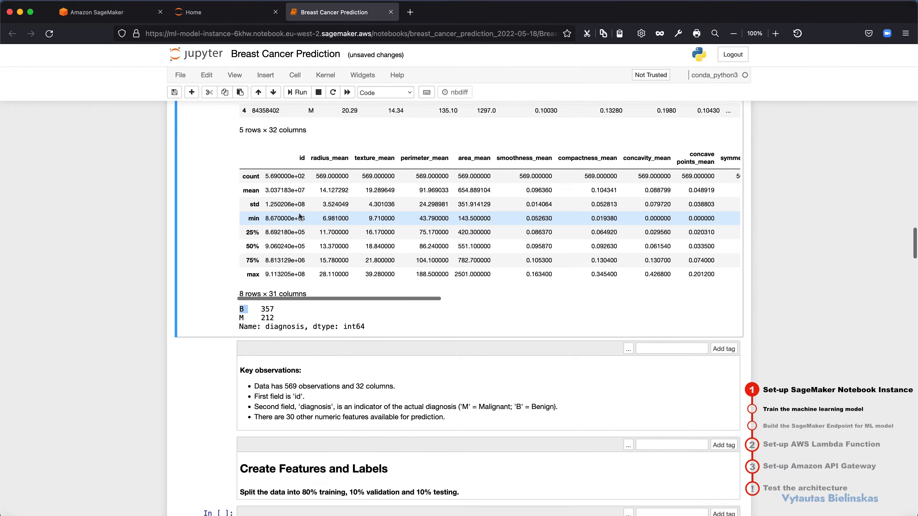
scroll(299, 216, down, 2)
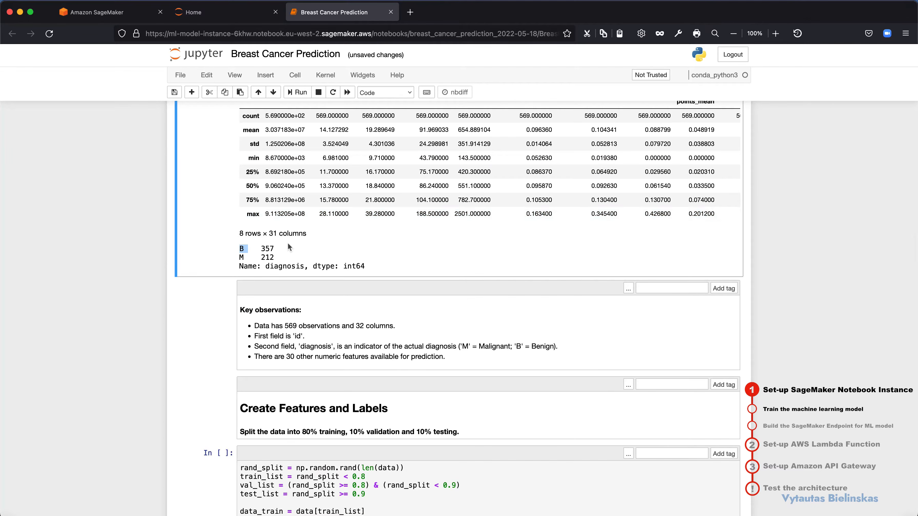
Step: Run the Create Features and Labels cell that splits the data into 80% training, 10% validation and 10% testing
scroll(288, 245, down, 4)
scroll(288, 245, down, 2)
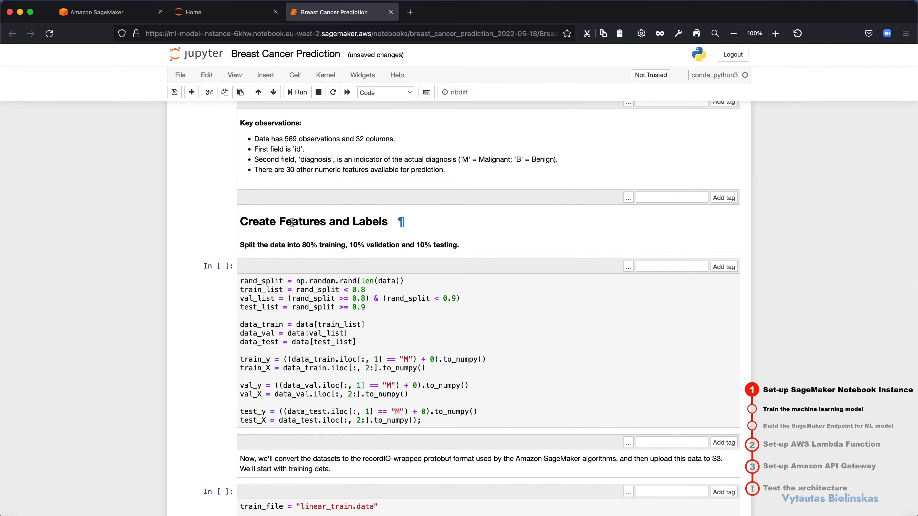
scroll(346, 341, down, 1)
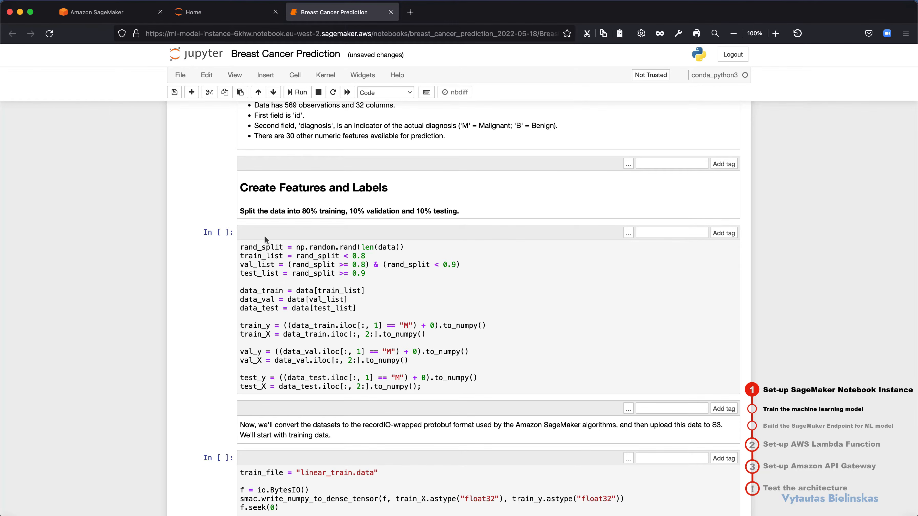
drag(245, 213, 456, 210)
key(shift+Return)
key(shift+Return)
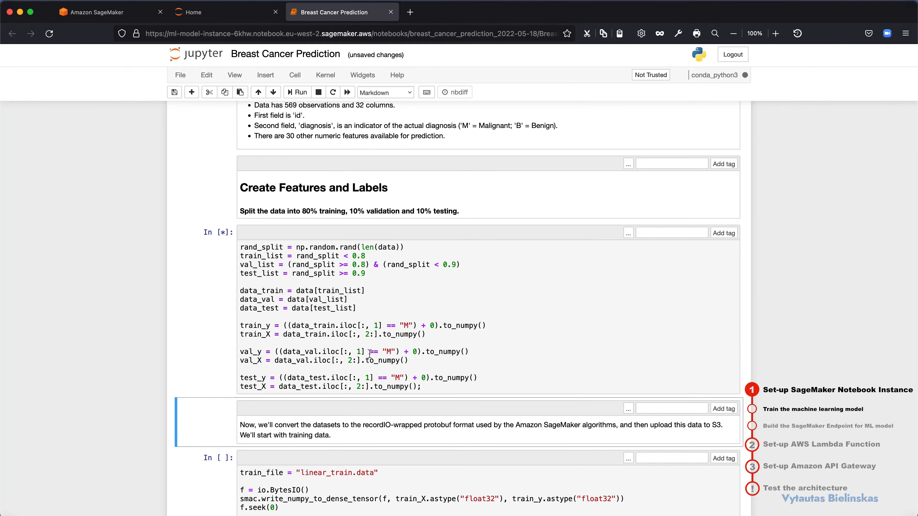
Step: Run the cell that converts the training data to protobuf format and uploads it to S3 as linear_train.data
scroll(370, 355, down, 10)
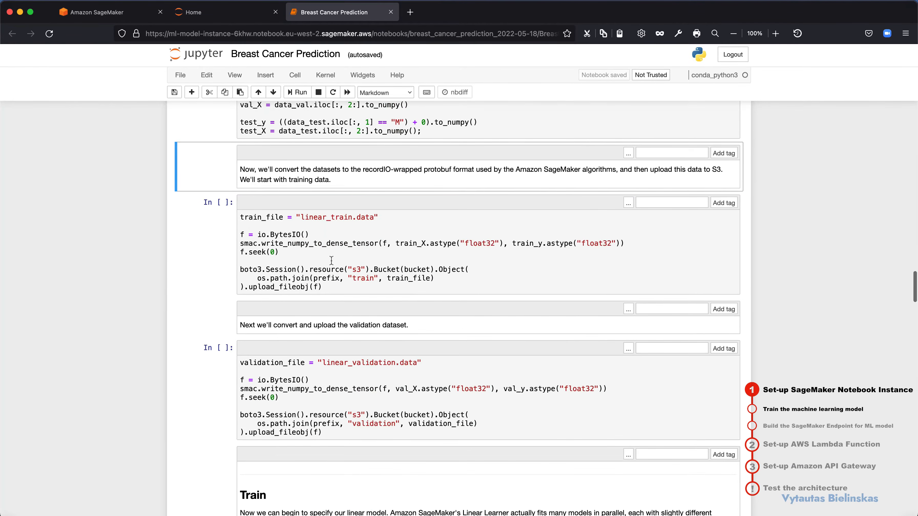
click(332, 260)
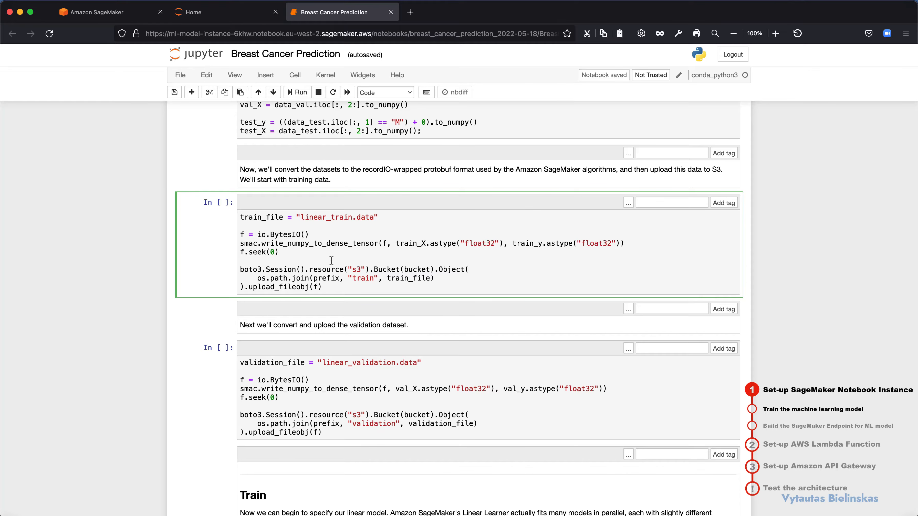
key(shift+Return)
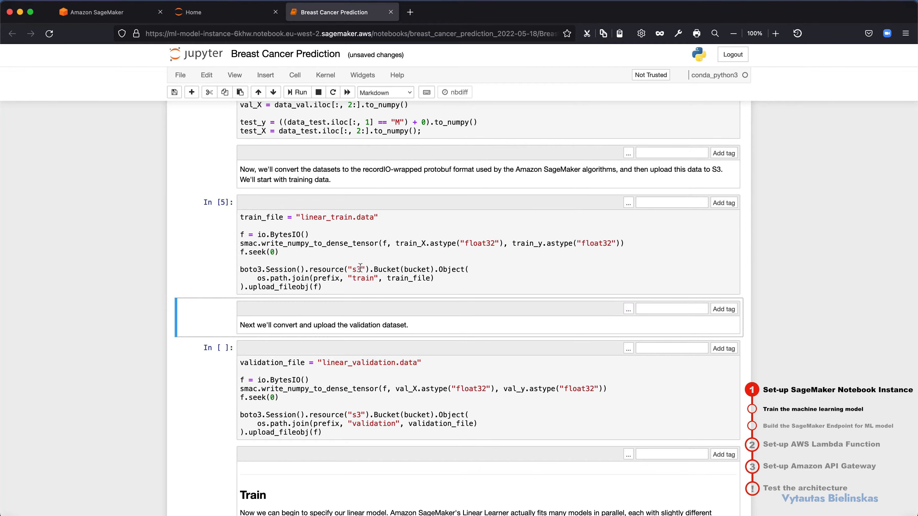
Step: Review the S3 upload code and run the cell that converts and uploads the validation dataset as linear_validation.data
scroll(404, 265, down, 2)
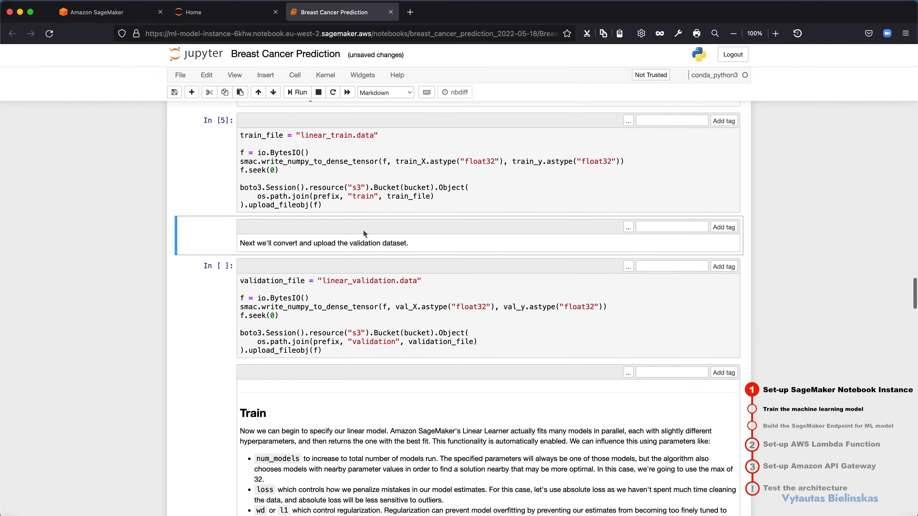
click(322, 188)
drag(339, 187, 375, 187)
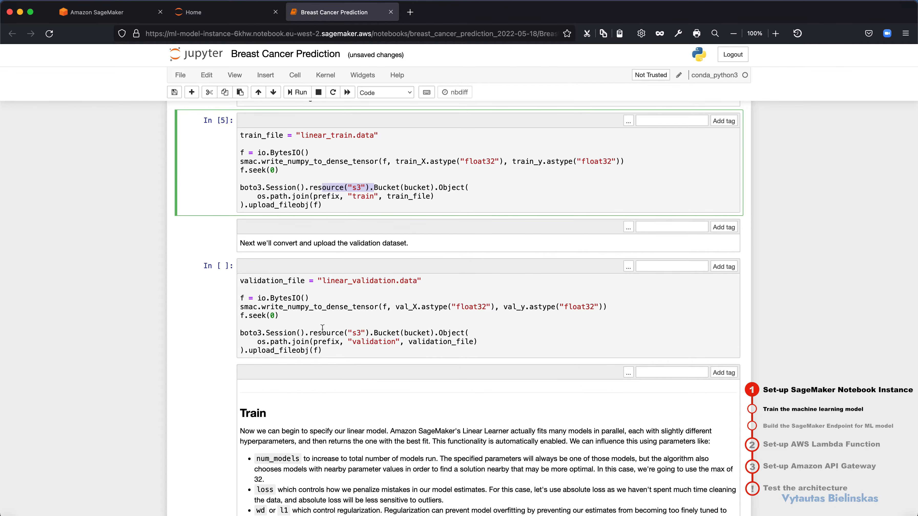
click(322, 329)
key(shift+Return)
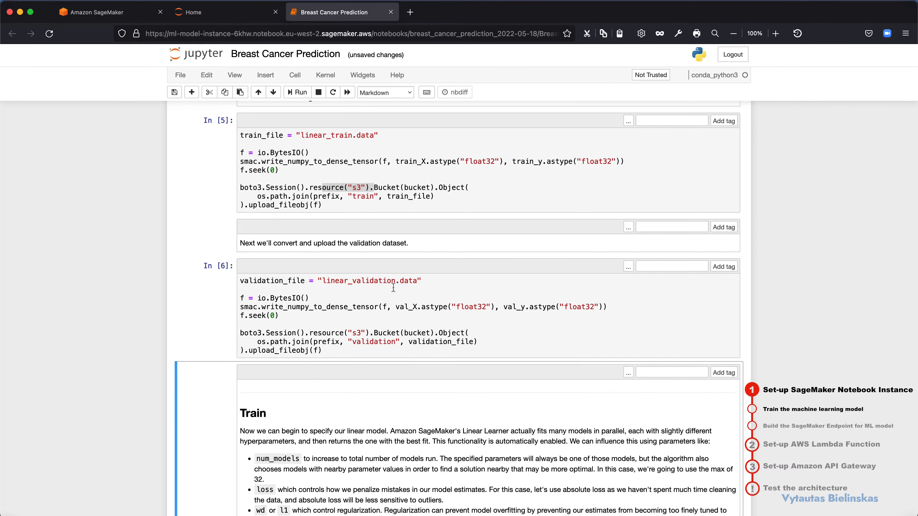
drag(413, 281, 348, 281)
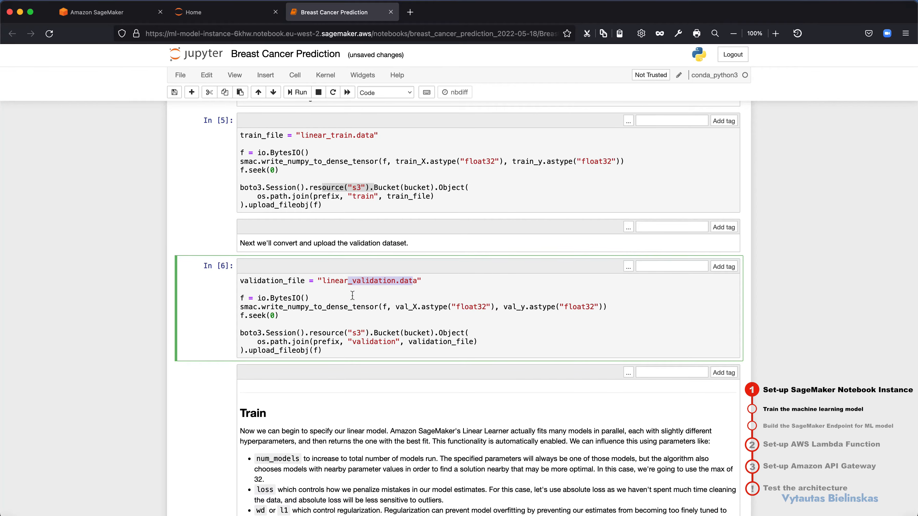
Step: Run the cell under the Train section that retrieves the linear-learner container image for the session's region
scroll(353, 295, down, 10)
click(352, 268)
key(shift+Return)
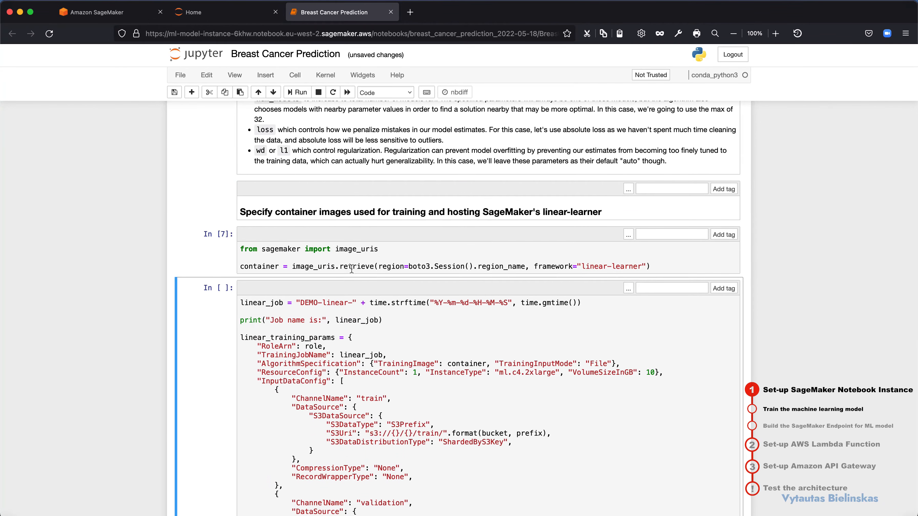
Step: Review the hyperparameters in linear_training_params, including the absolute_loss setting, and run the cell that defines the linear training job
scroll(350, 334, down, 6)
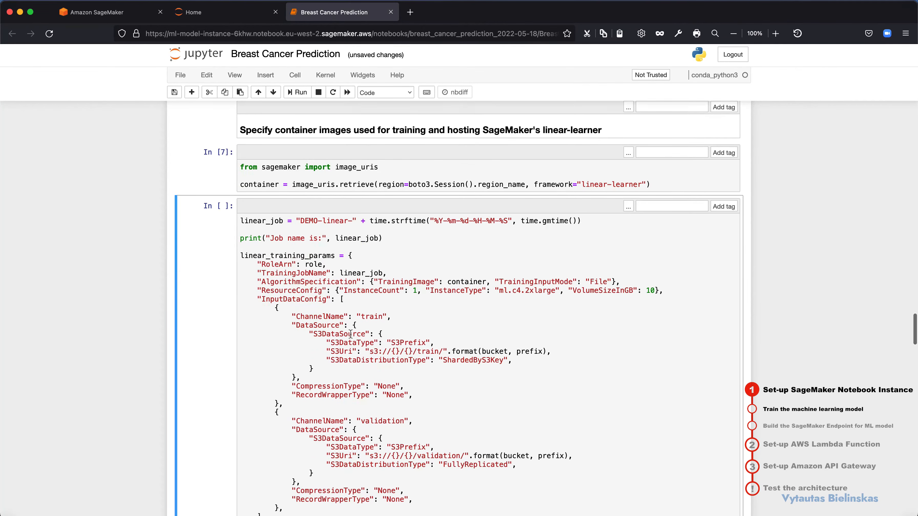
scroll(351, 334, down, 2)
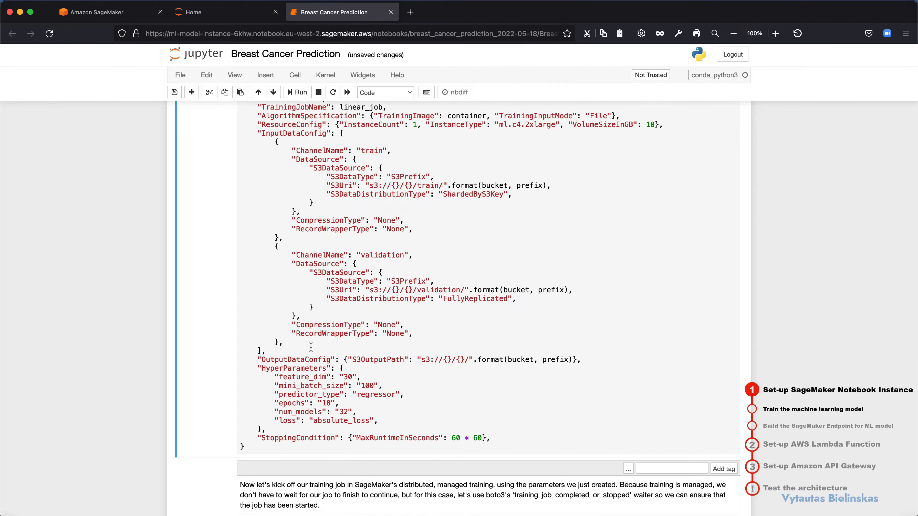
drag(261, 368, 361, 430)
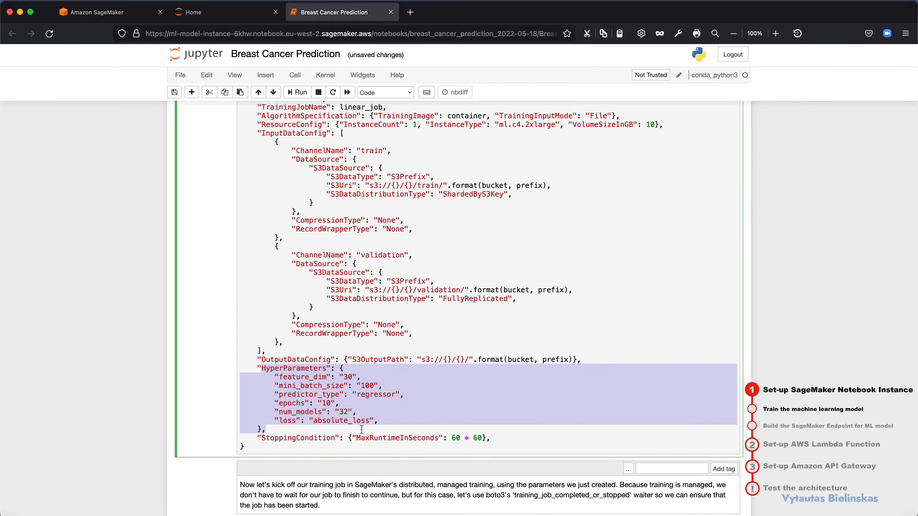
click(318, 397)
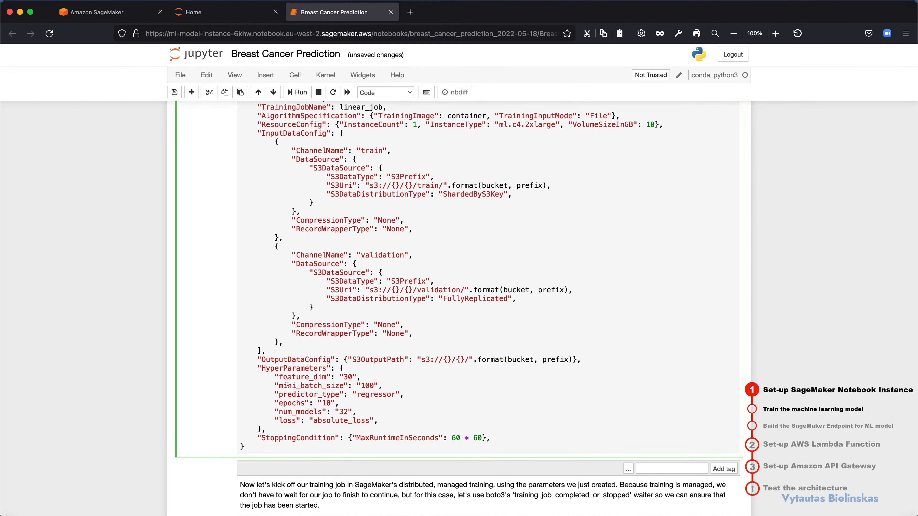
drag(283, 377, 311, 403)
drag(369, 420, 317, 418)
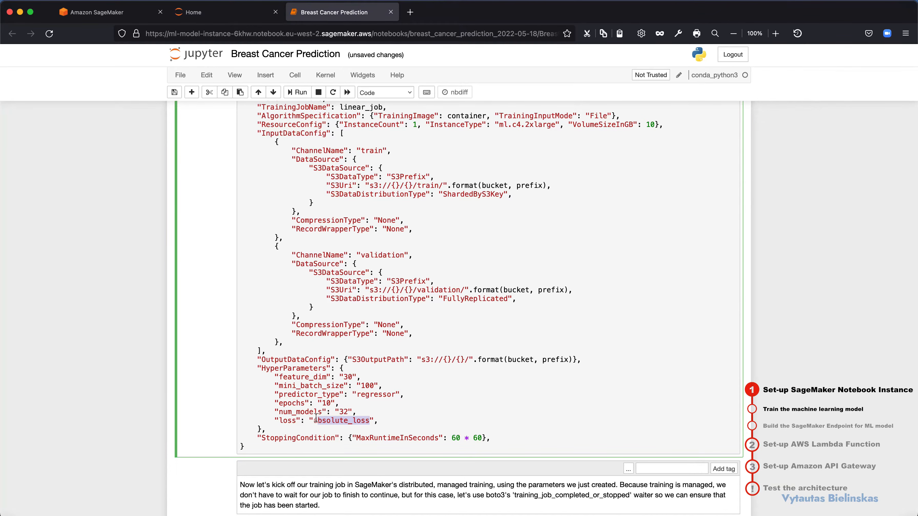
click(341, 426)
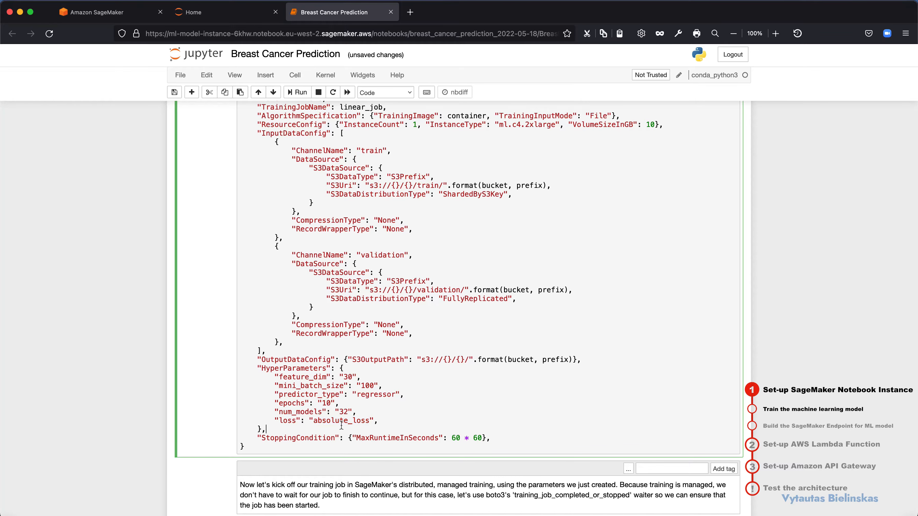
key(shift+Return)
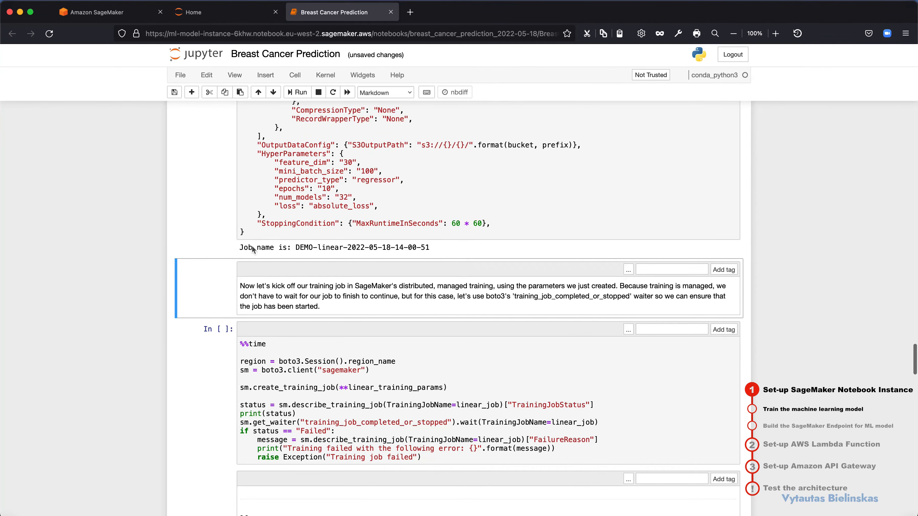
Step: Run the cell that creates the linear training job and waits for it, and check the printed job status and wall time
drag(253, 247, 360, 247)
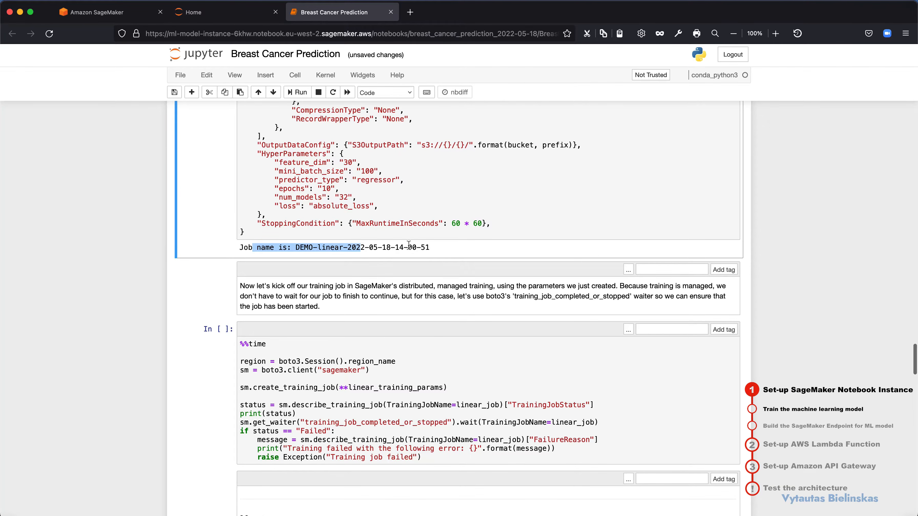
scroll(409, 247, down, 5)
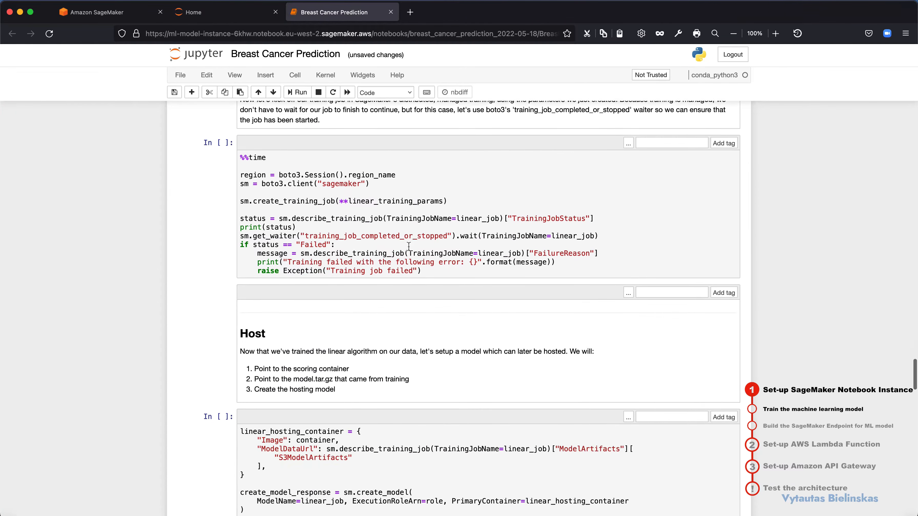
click(409, 245)
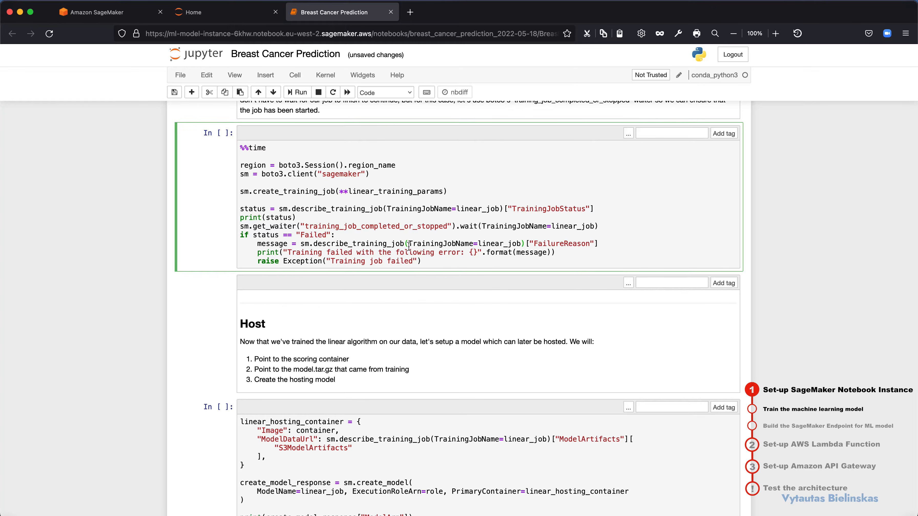
key(shift+Return)
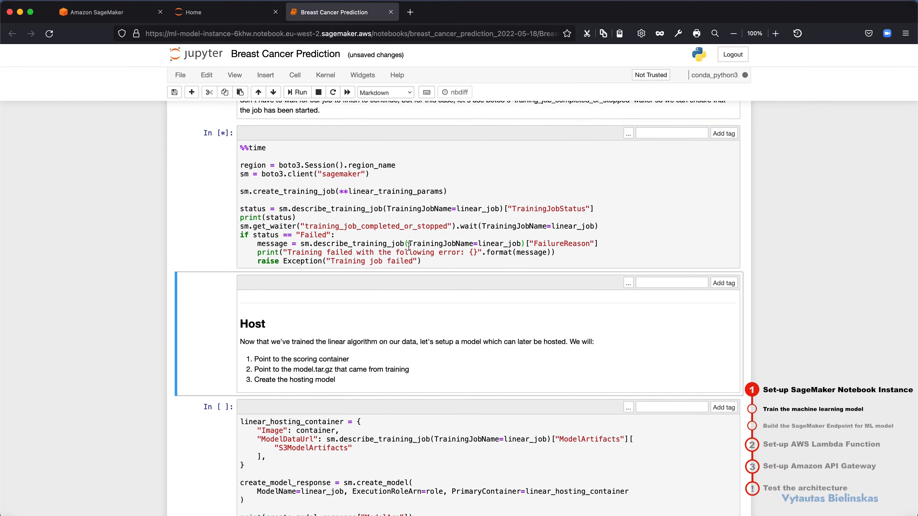
scroll(392, 307, down, 1)
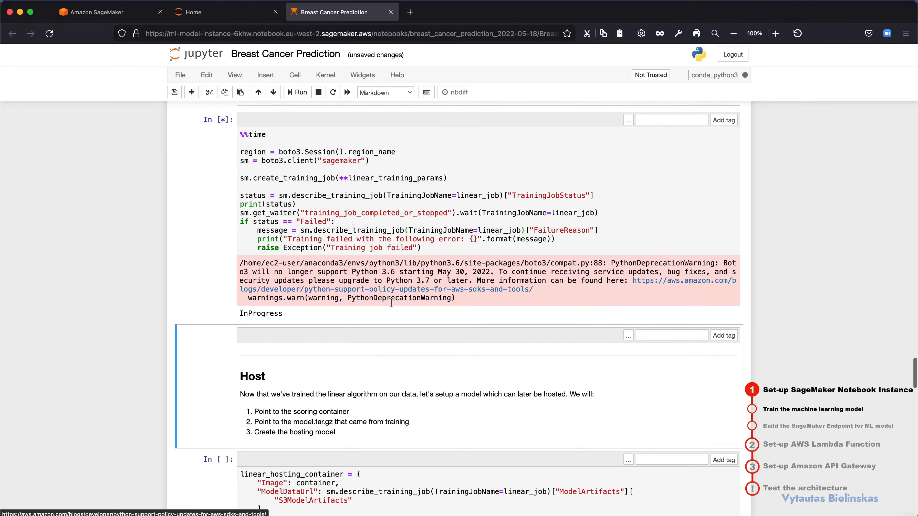
drag(291, 304, 260, 304)
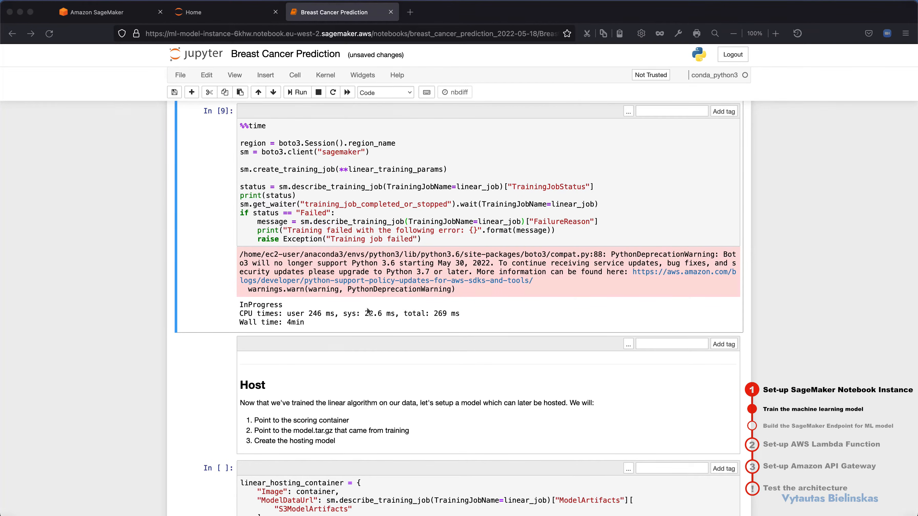
click(295, 325)
drag(288, 323, 304, 325)
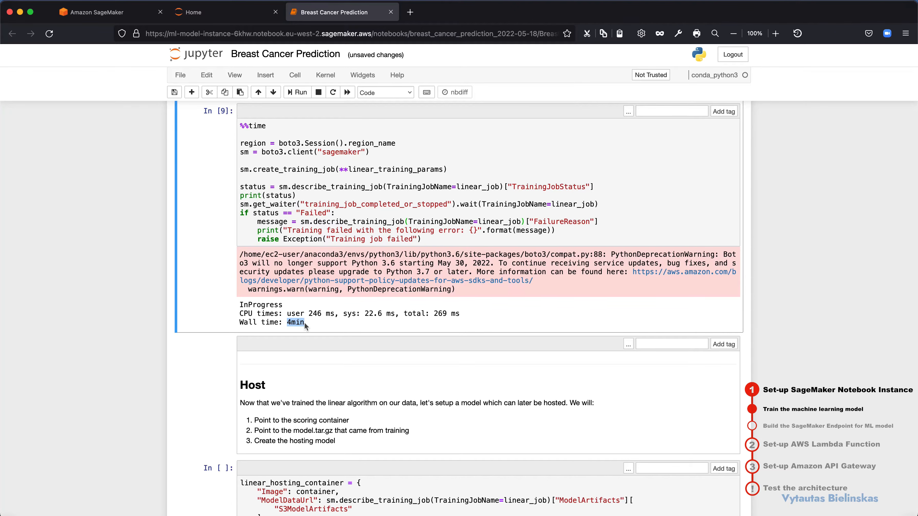
click(274, 316)
Step: Run the cell under the Host section that creates the hosting model from the S3 model artifacts, and check the printed model ARN
scroll(299, 318, down, 3)
scroll(299, 318, down, 3)
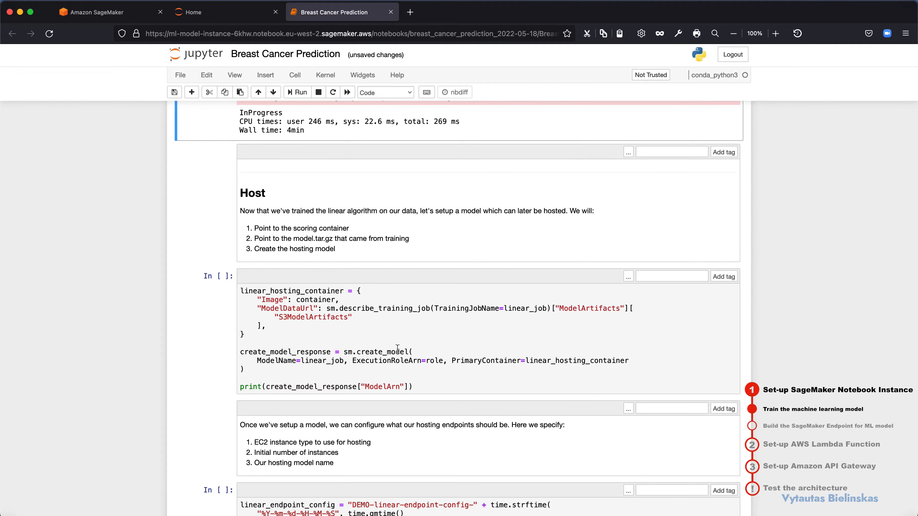
drag(283, 317, 299, 317)
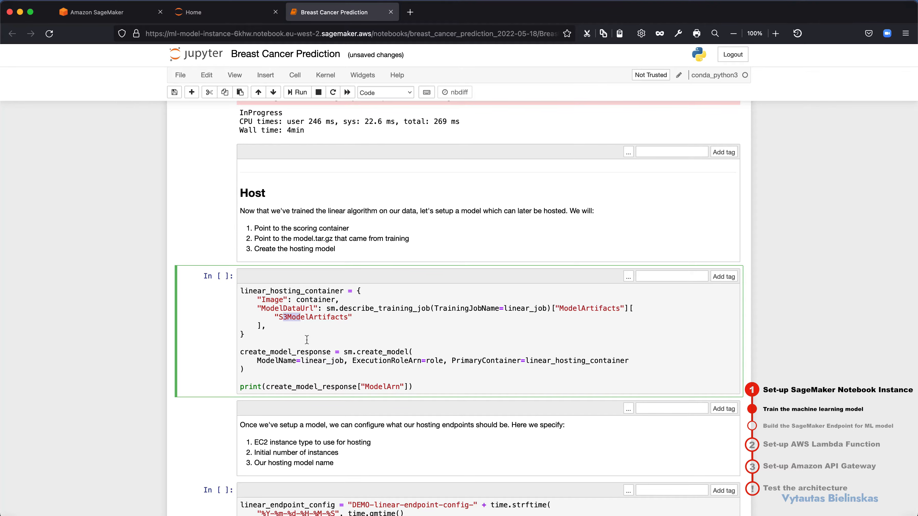
key(shift+Return)
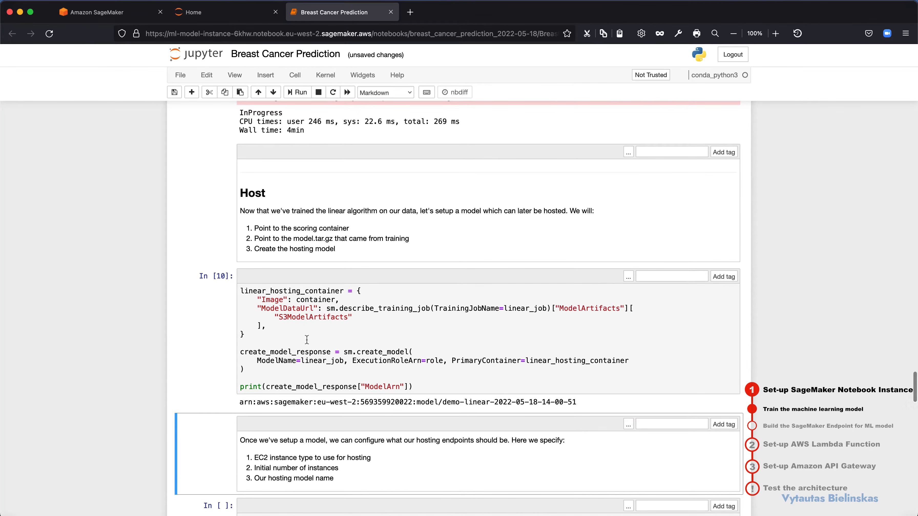
scroll(332, 333, down, 2)
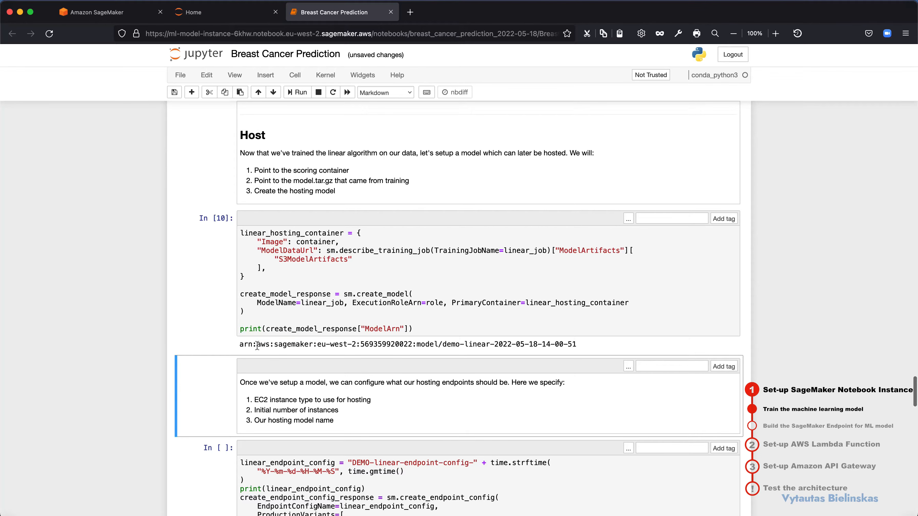
drag(257, 344, 471, 347)
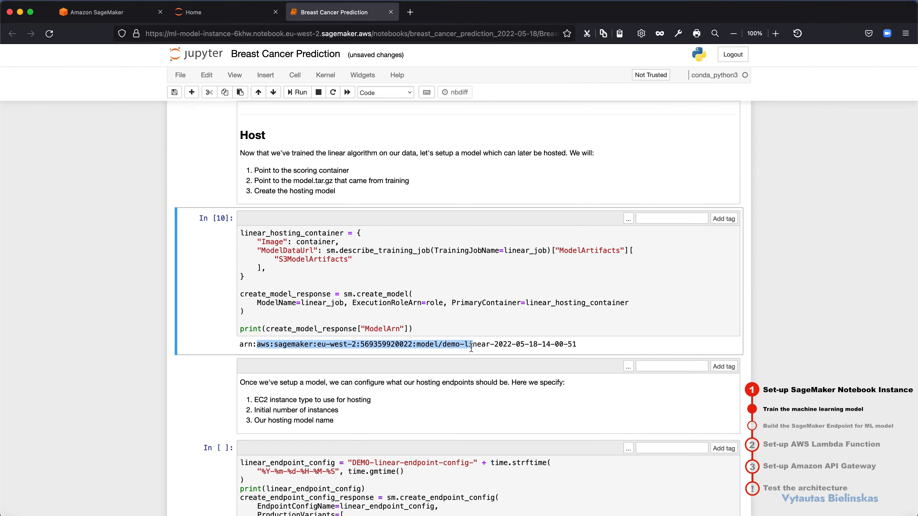
Step: Read the notes on configuring the hosting endpoint: EC2 instance type, initial number of instances and hosting model name
scroll(380, 373, down, 5)
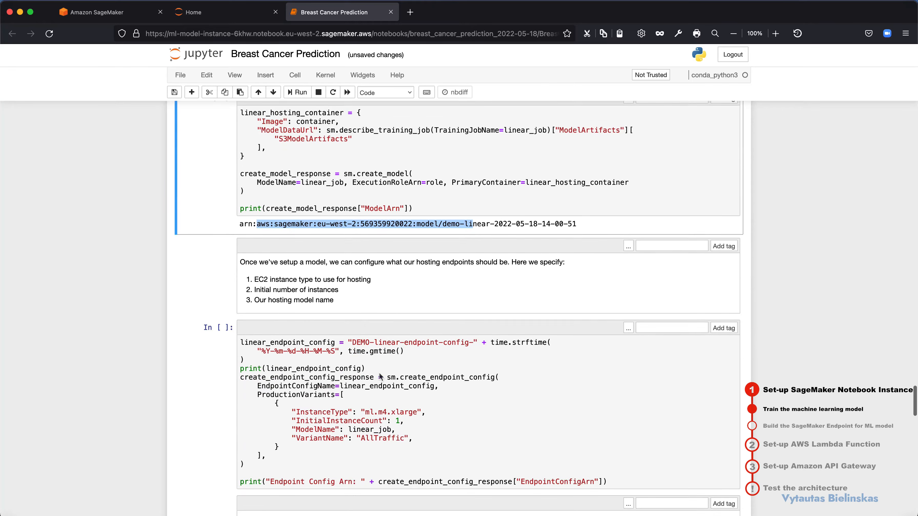
drag(274, 248, 379, 247)
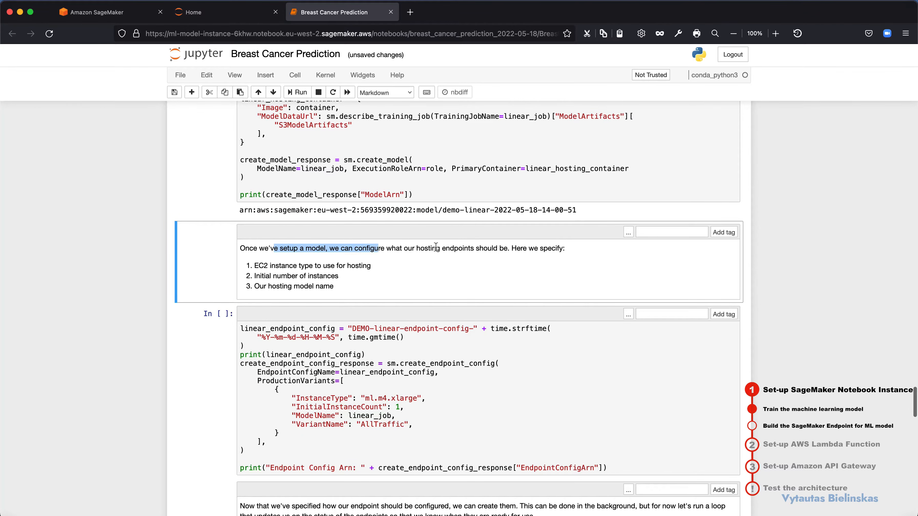
drag(437, 248, 493, 249)
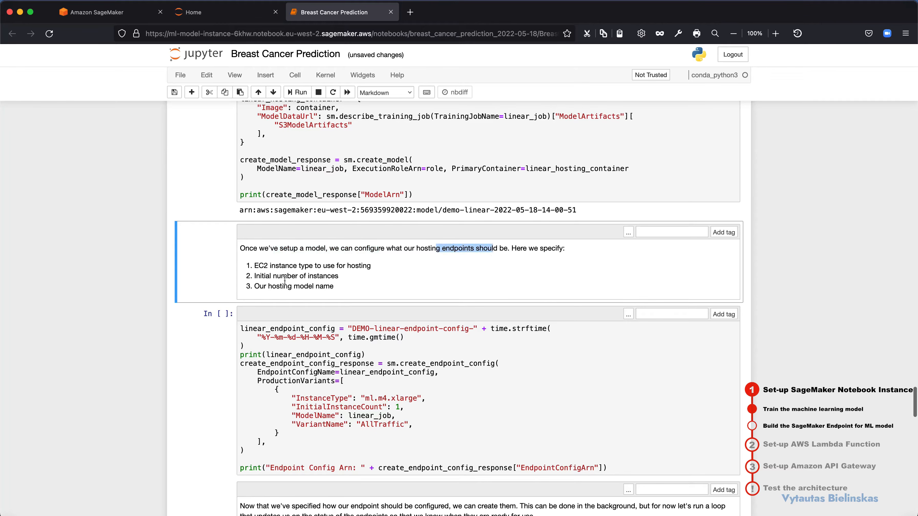
scroll(273, 276, down, 2)
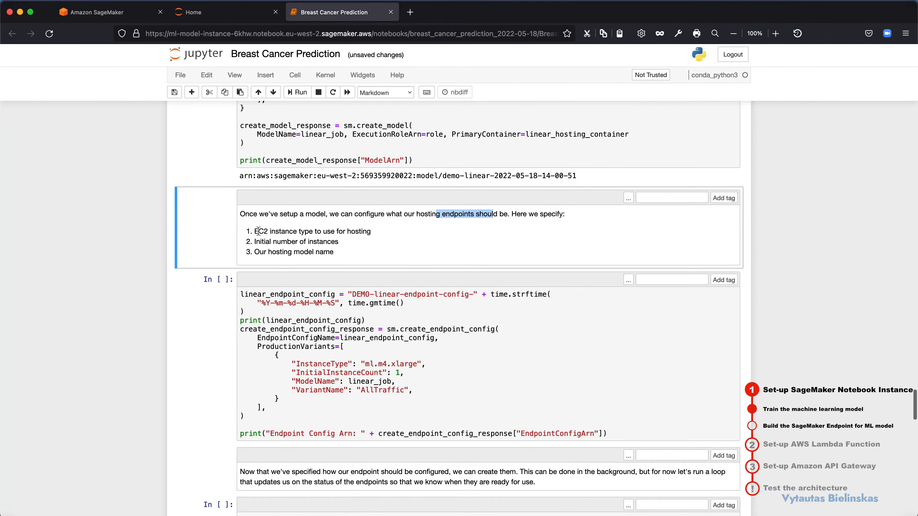
drag(258, 232, 345, 234)
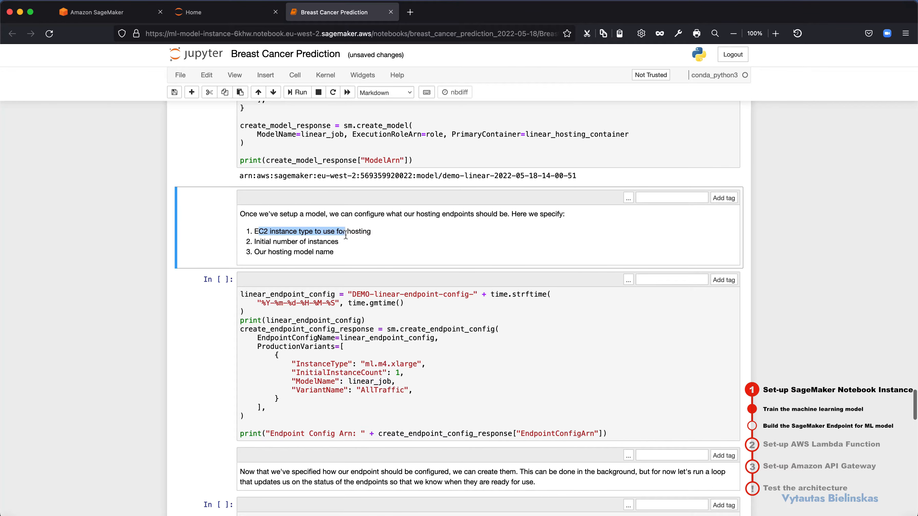
click(255, 243)
drag(256, 243, 334, 257)
scroll(333, 257, down, 2)
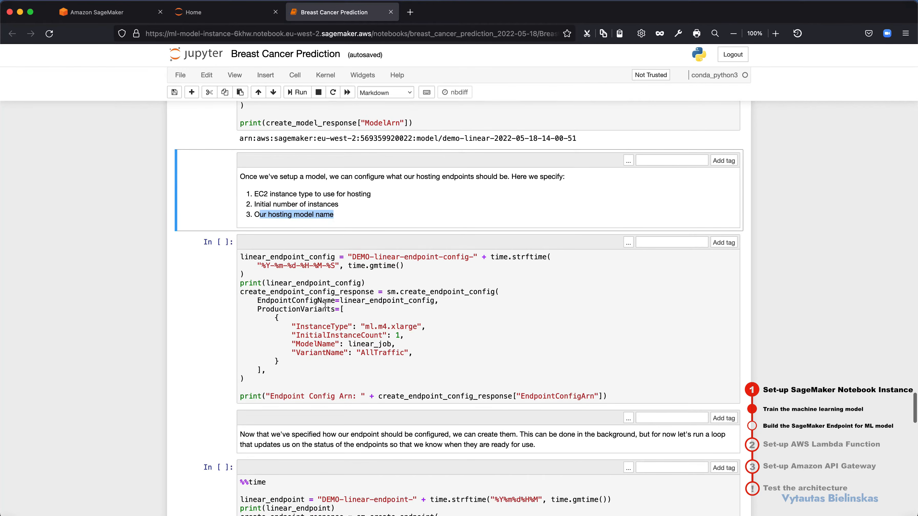
Step: Run the cell that creates the endpoint configuration with one ml.m4.xlarge instance for linear_job, and check the printed configuration name and ARN
drag(301, 327, 414, 331)
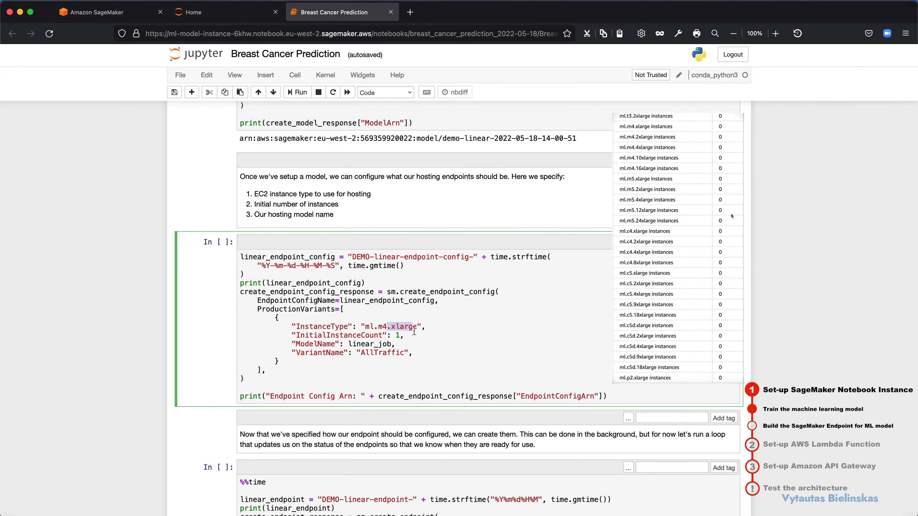
drag(303, 336, 385, 337)
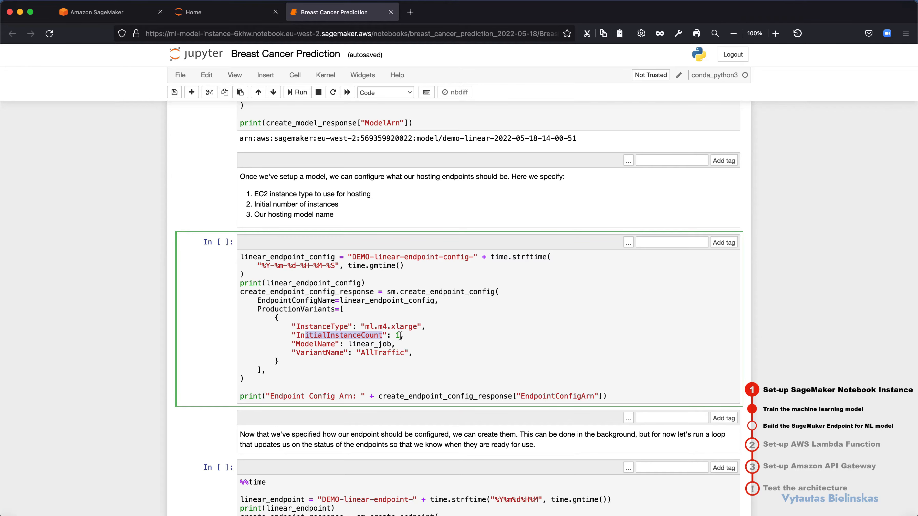
drag(409, 327, 366, 325)
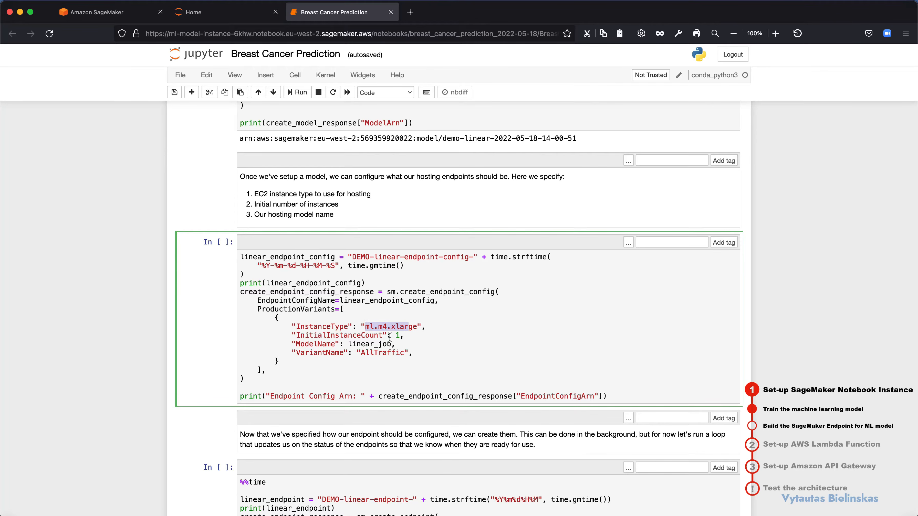
drag(400, 336, 396, 337)
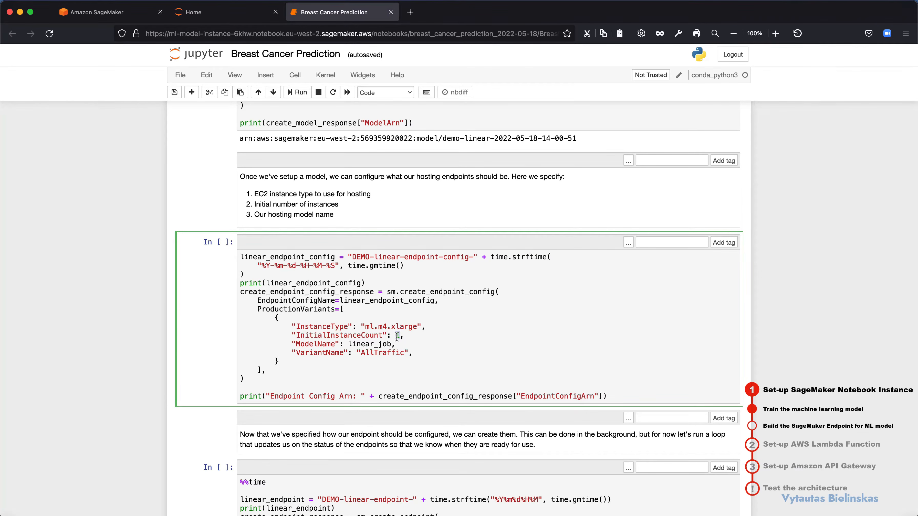
drag(352, 344, 394, 345)
scroll(394, 345, down, 2)
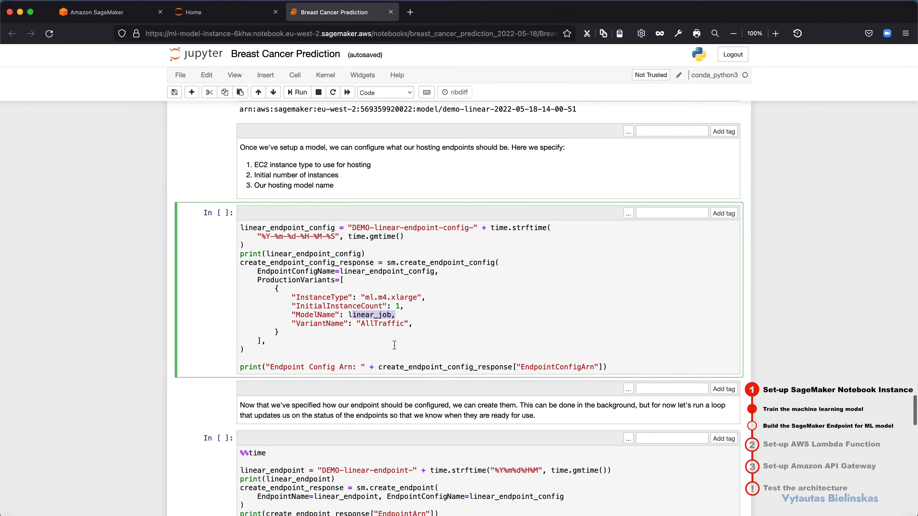
click(394, 345)
key(shift+Return)
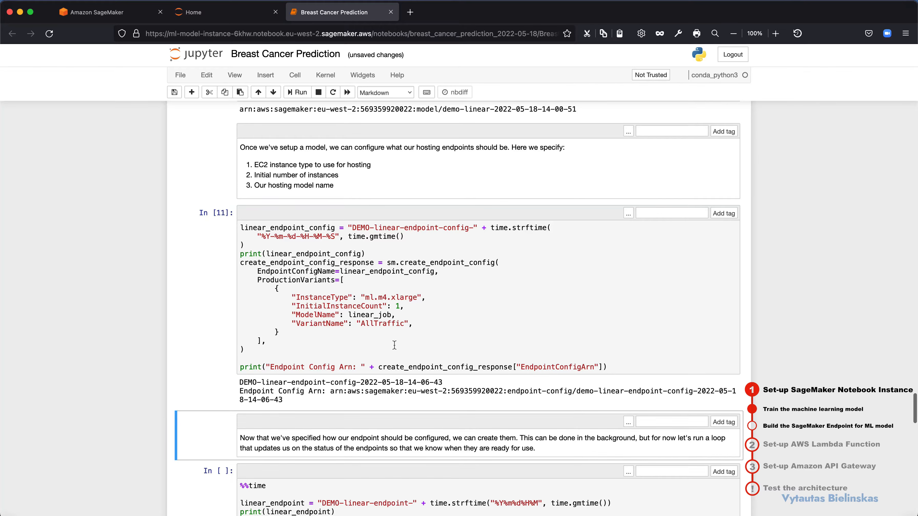
scroll(373, 386, down, 1)
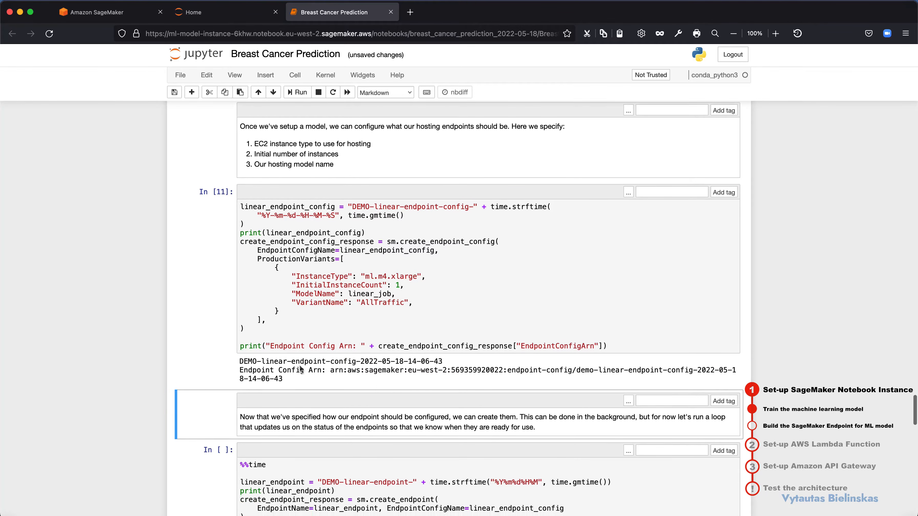
drag(248, 361, 357, 360)
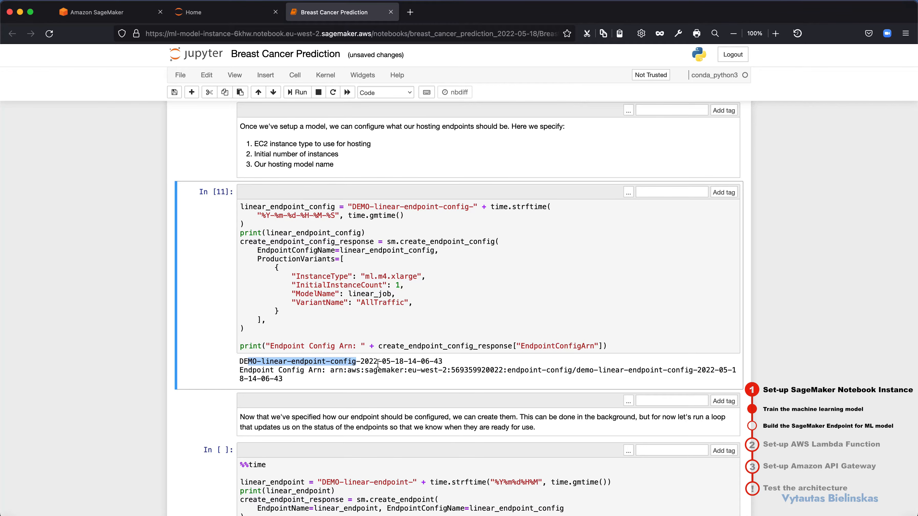
drag(248, 369, 298, 369)
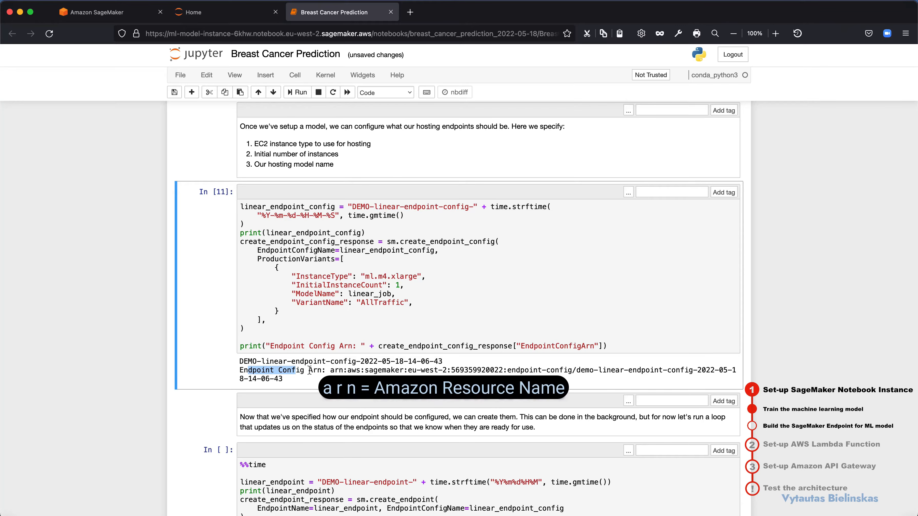
Step: Run the cell that creates the linear endpoint, and review its printed name and status along with the production variant settings
scroll(374, 369, down, 7)
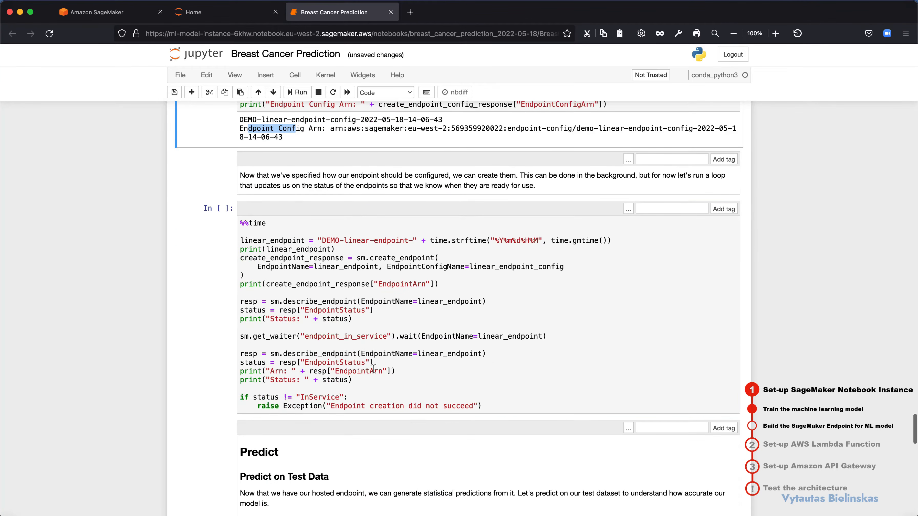
click(373, 368)
key(shift+Return)
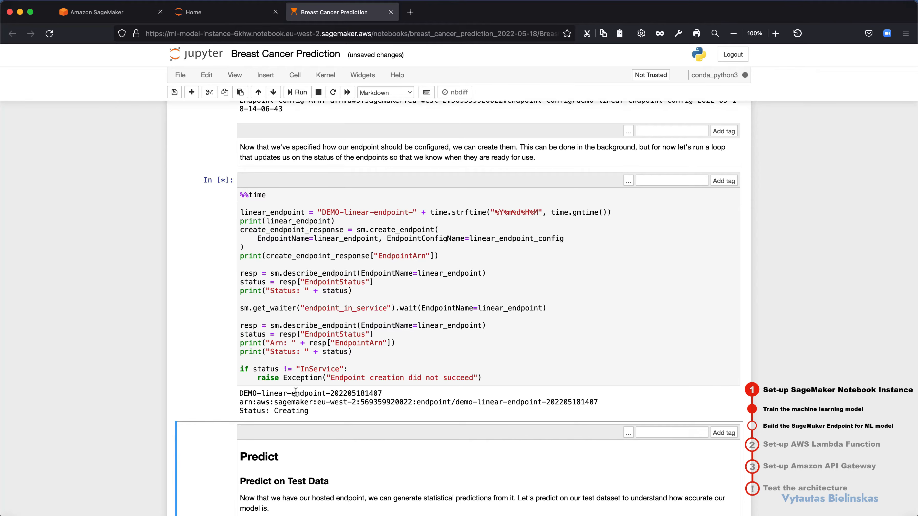
drag(265, 394, 358, 396)
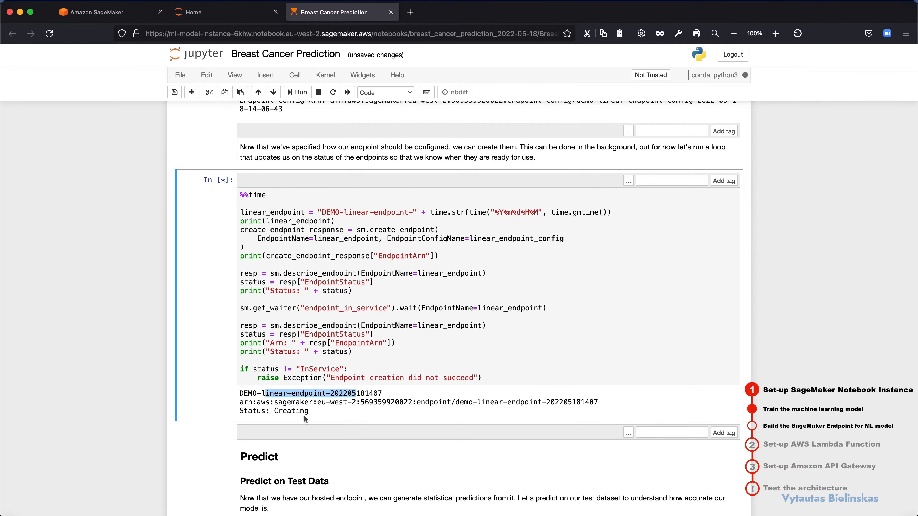
drag(309, 411, 280, 411)
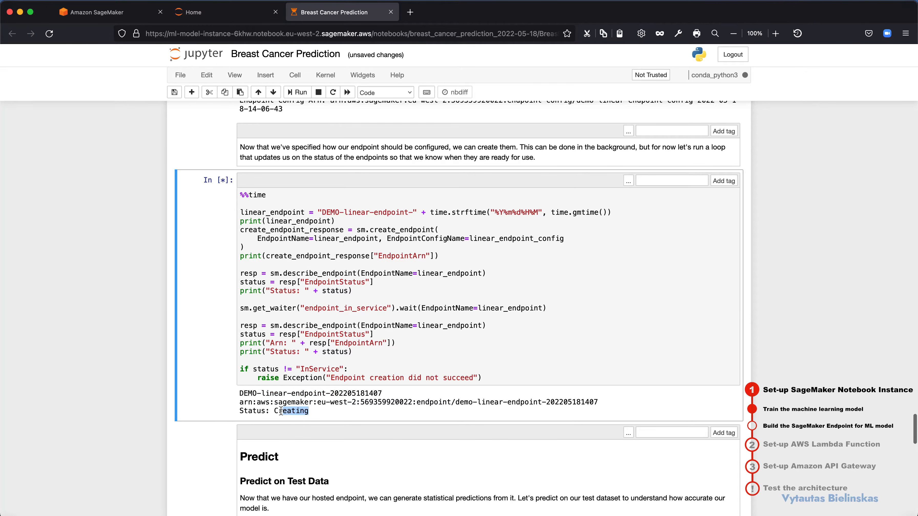
scroll(280, 412, up, 6)
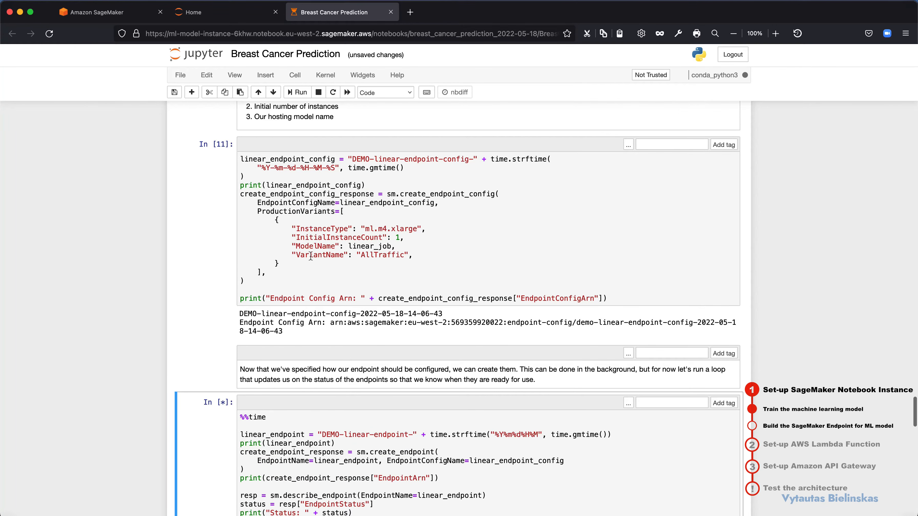
drag(266, 272, 290, 236)
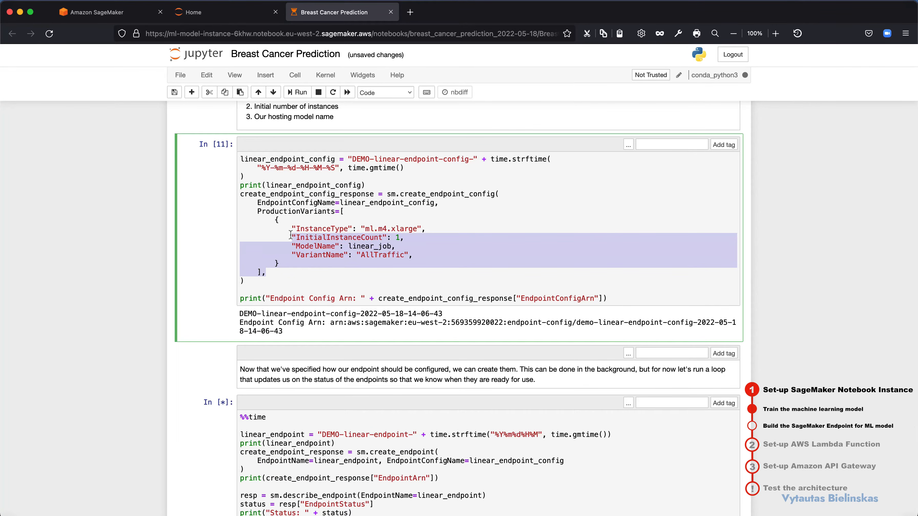
scroll(290, 235, down, 11)
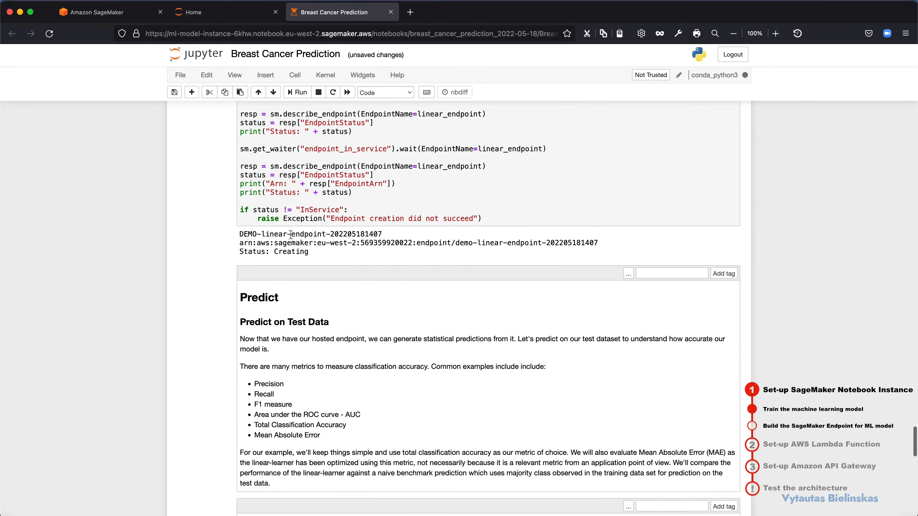
scroll(291, 235, up, 4)
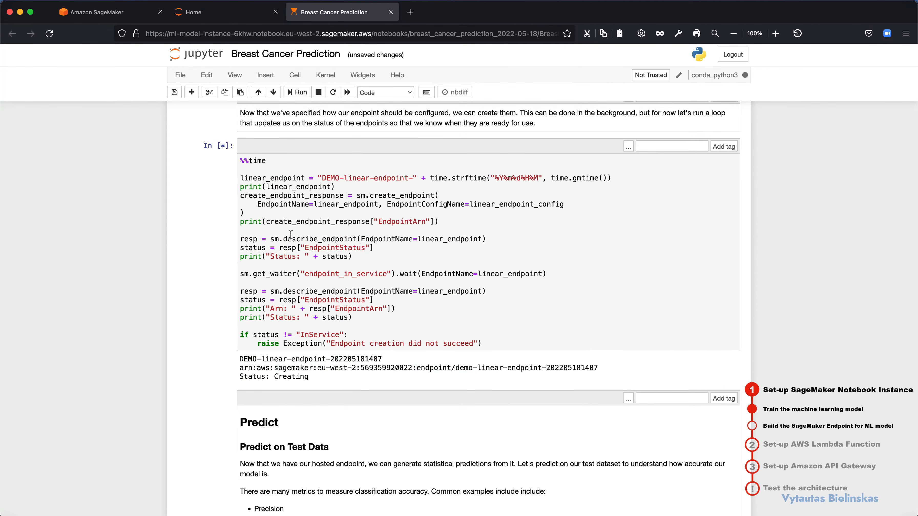
Step: Review the endpoint creation code and check the endpoint status printed once the cell finishes
drag(261, 178, 394, 344)
click(392, 340)
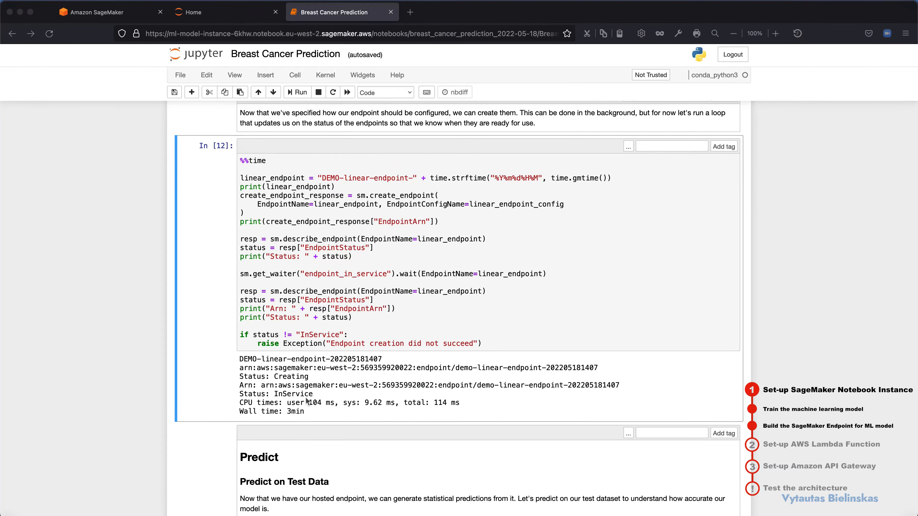
click(290, 394)
drag(267, 394, 308, 394)
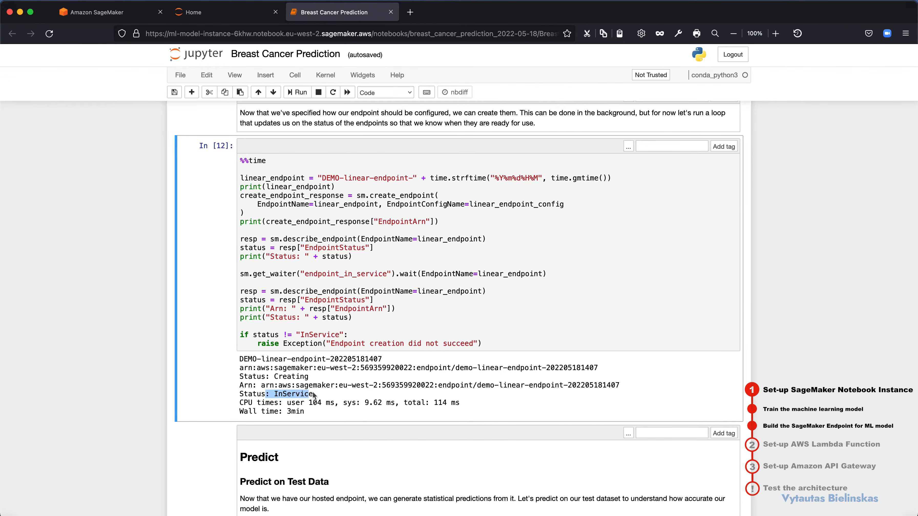
click(313, 394)
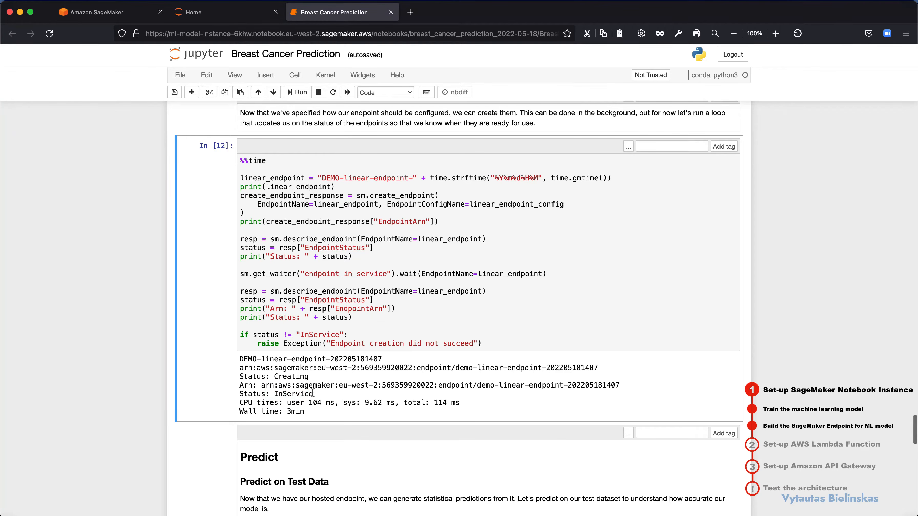
Step: Run the cells under Predict that define the np2csv function and invoke the linear endpoint on the test data
scroll(313, 393, down, 10)
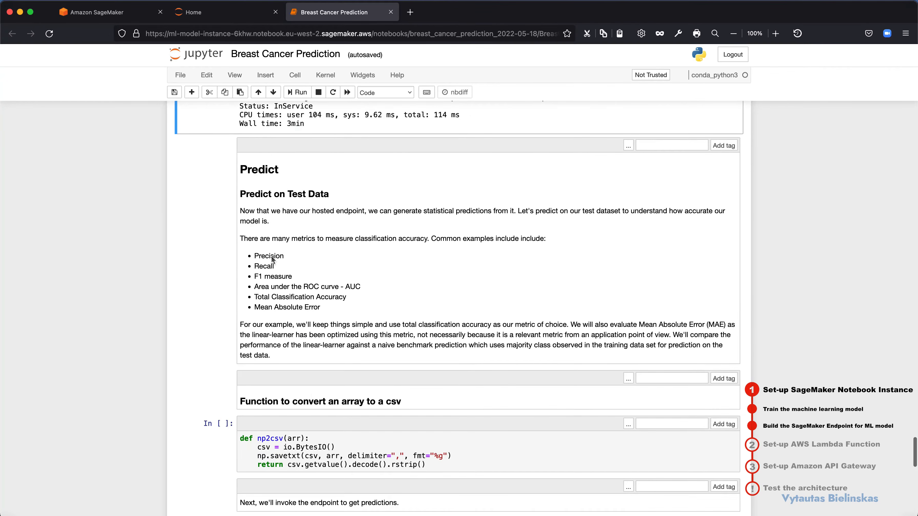
scroll(272, 259, down, 5)
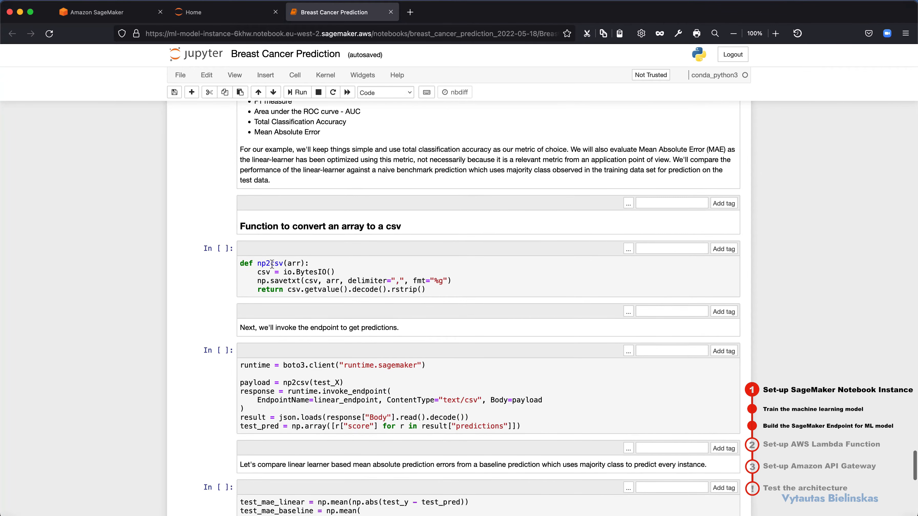
click(272, 264)
key(shift+Return)
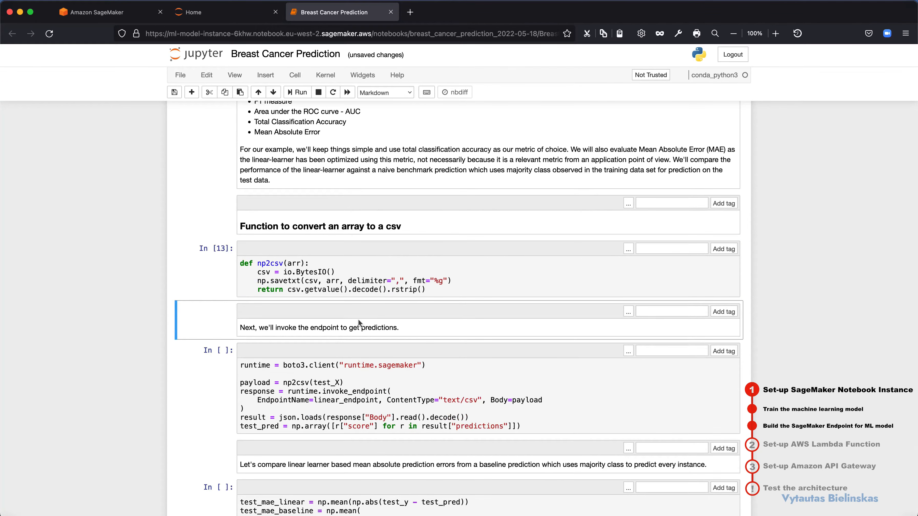
key(shift+Return)
Step: Run the mean absolute error cell and compare the printed baseline and linear test MAE values
key(shift+Return)
scroll(459, 318, down, 2)
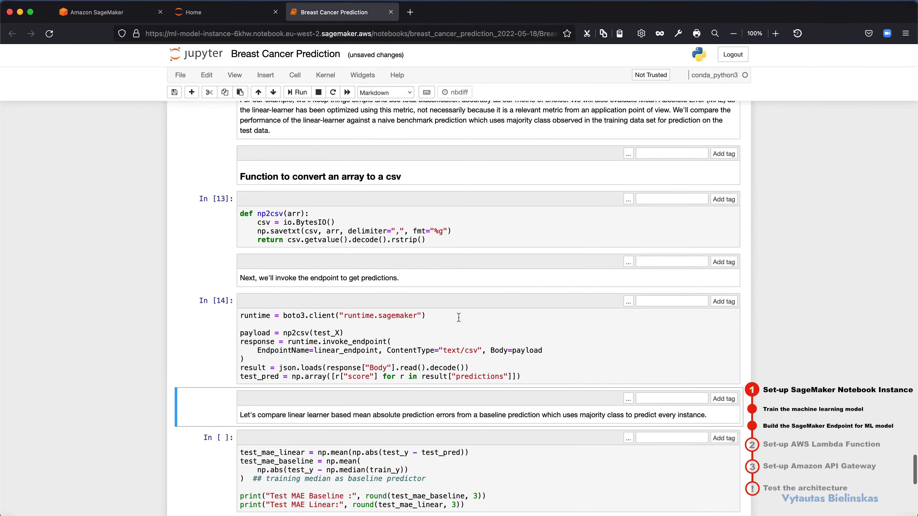
key(shift+Return)
key(shift+Return)
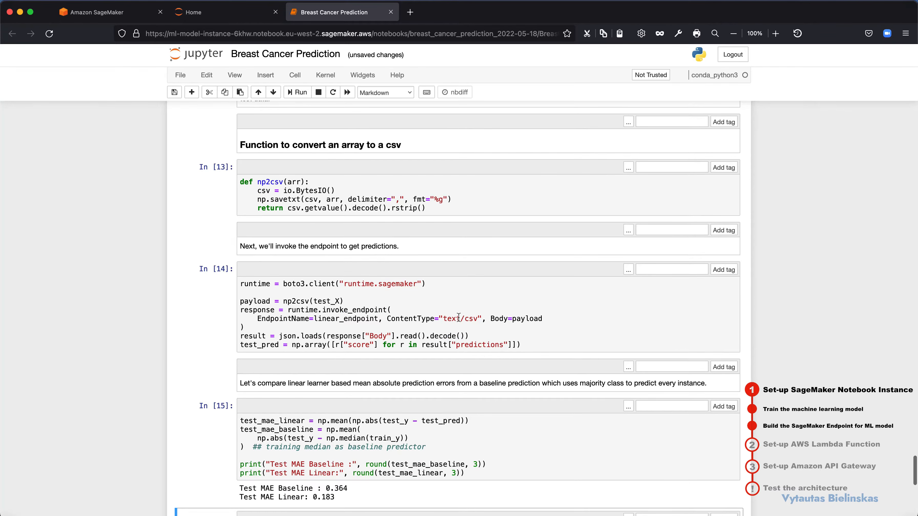
scroll(503, 348, down, 3)
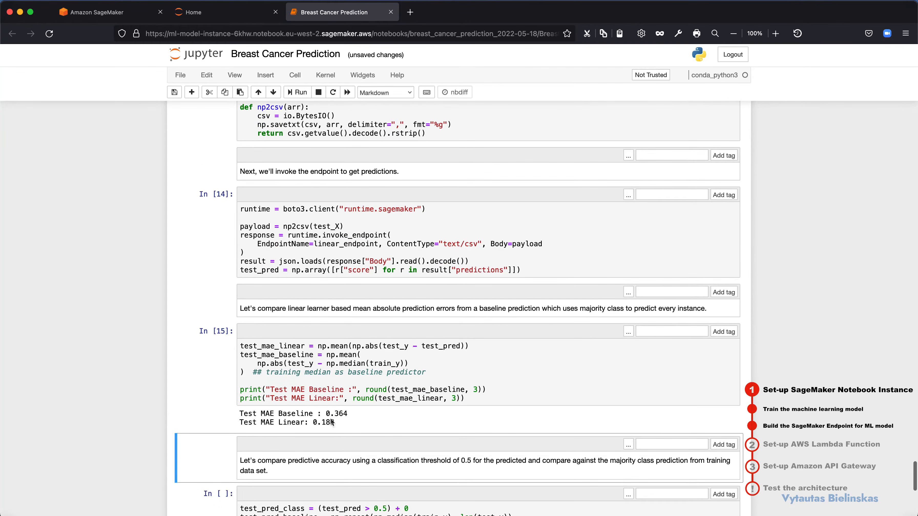
drag(326, 413, 347, 414)
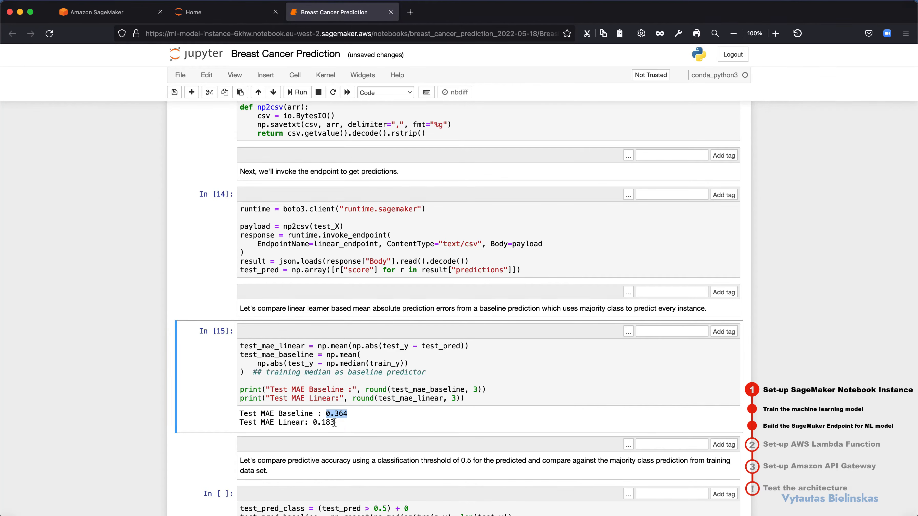
drag(333, 422, 278, 414)
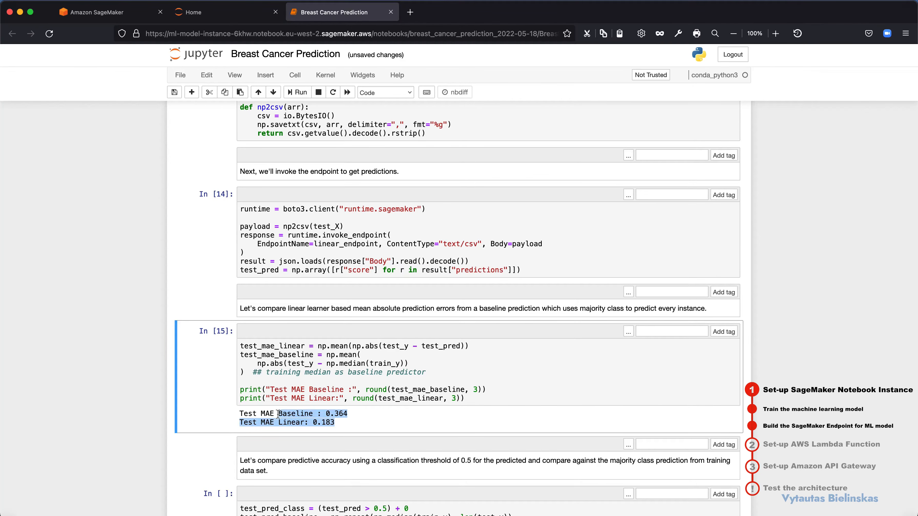
click(280, 414)
Step: Run the predictive accuracy cell with the 0.5 classification threshold and check the printed prediction and baseline accuracy
scroll(329, 420, down, 3)
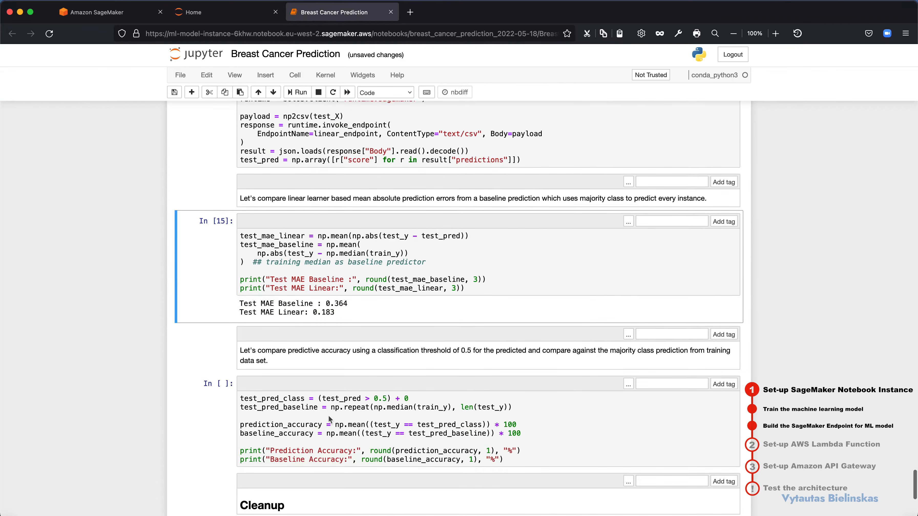
click(329, 419)
key(shift+Return)
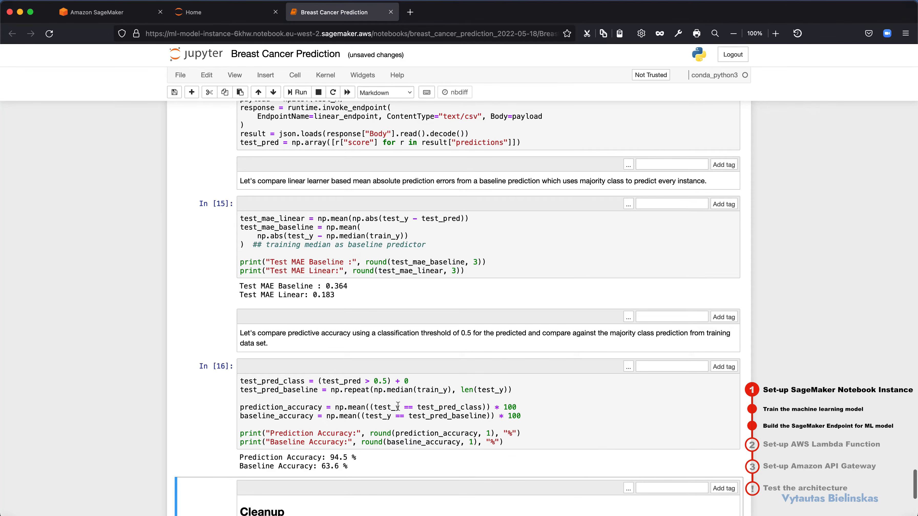
scroll(398, 405, down, 1)
drag(275, 420, 344, 421)
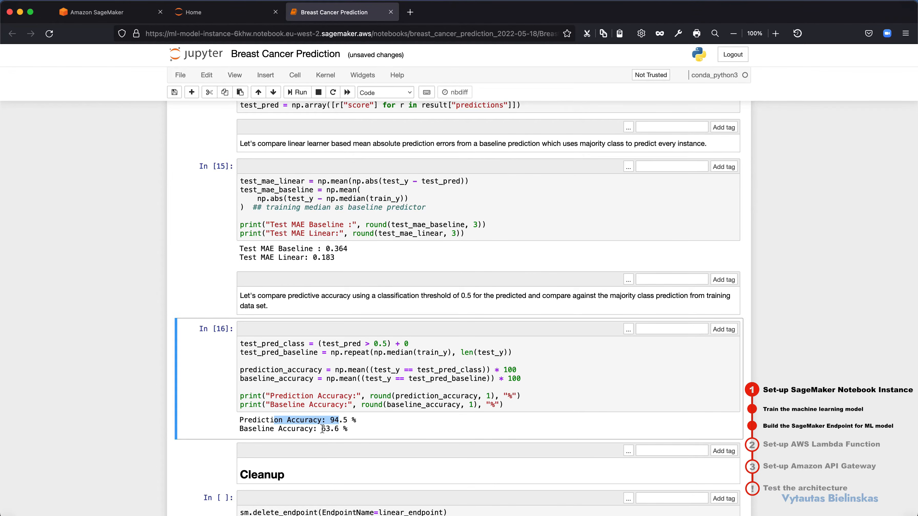
Step: Look over the Cleanup and Extensions sections at the notebook's end without running the delete_endpoint cell
scroll(324, 430, down, 5)
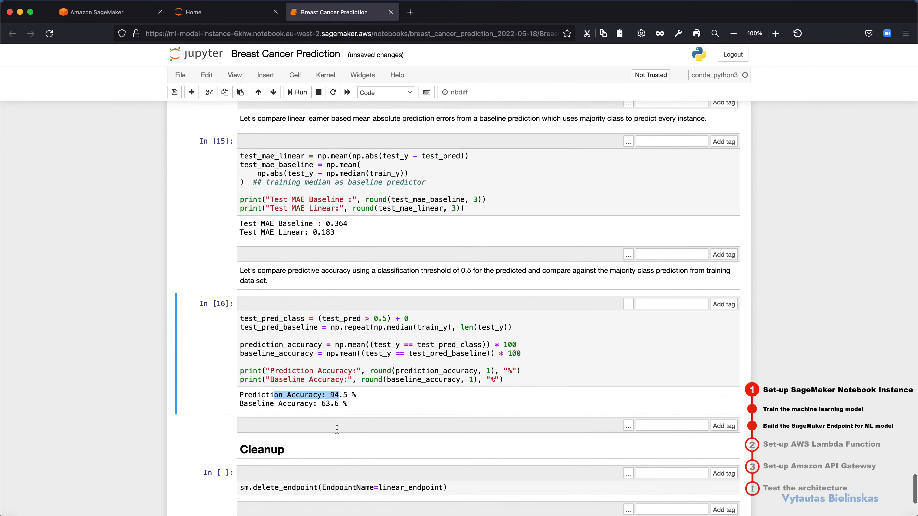
scroll(338, 431, down, 1)
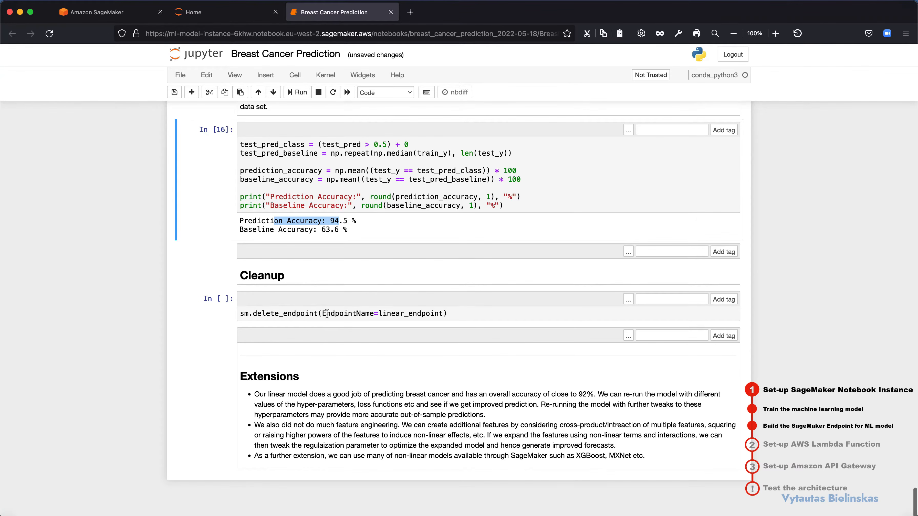
scroll(393, 314, up, 18)
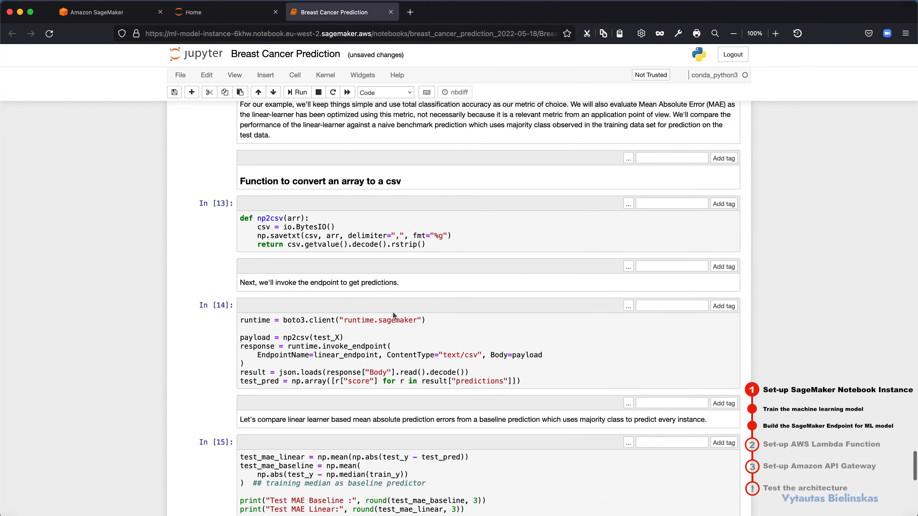
scroll(393, 314, up, 1)
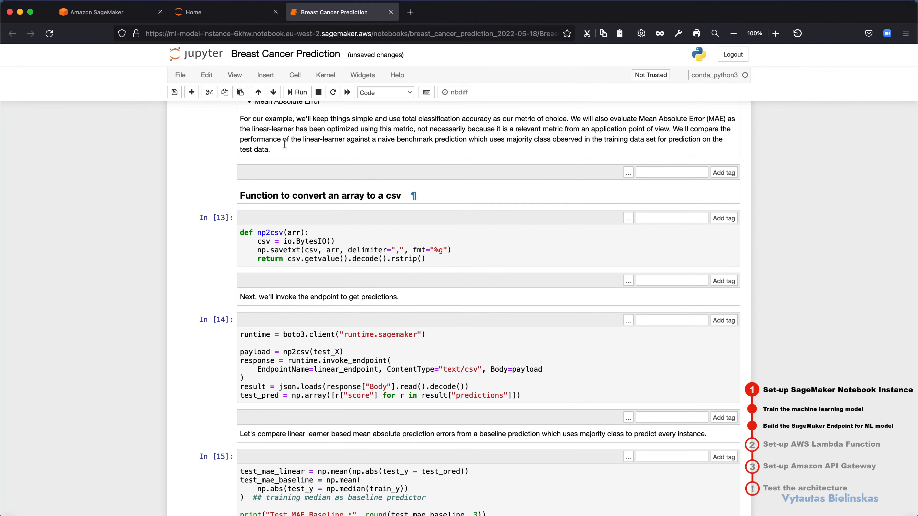
Step: Switch to the Amazon SageMaker console and open the Endpoints list under Inference
click(98, 14)
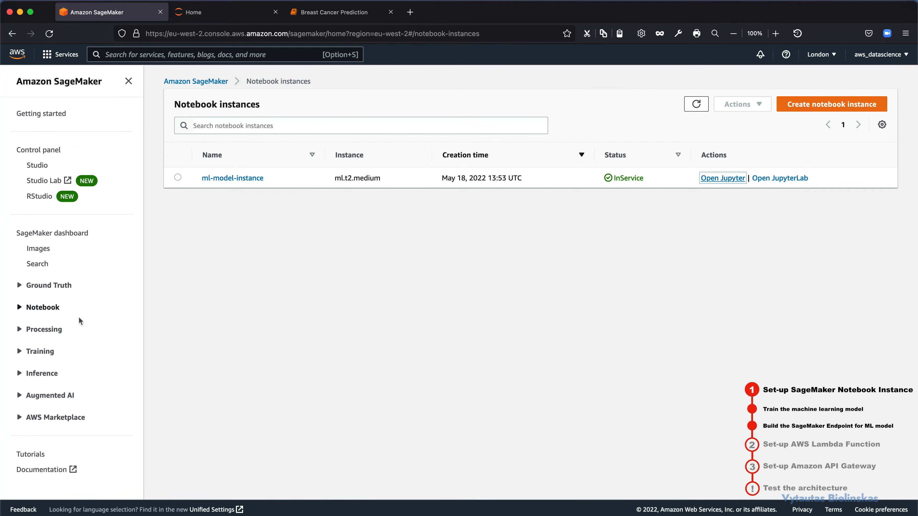
click(36, 352)
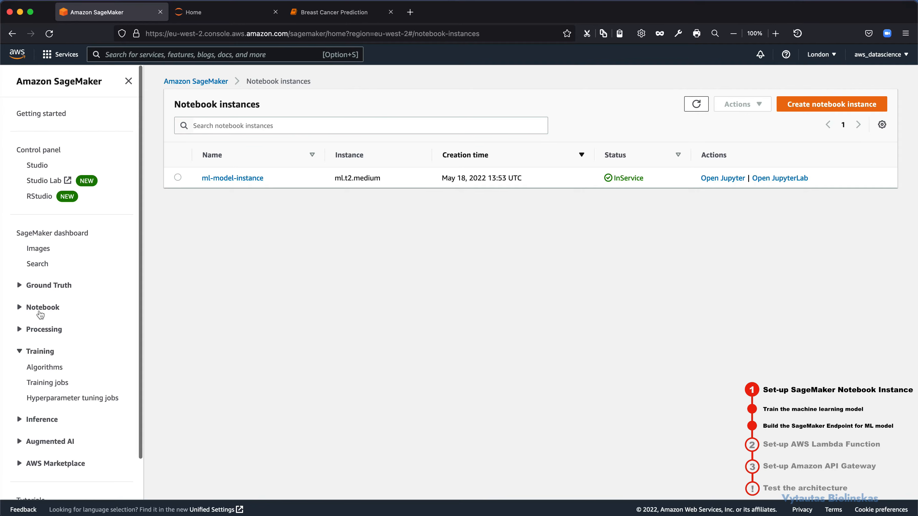
click(36, 419)
scroll(56, 404, down, 3)
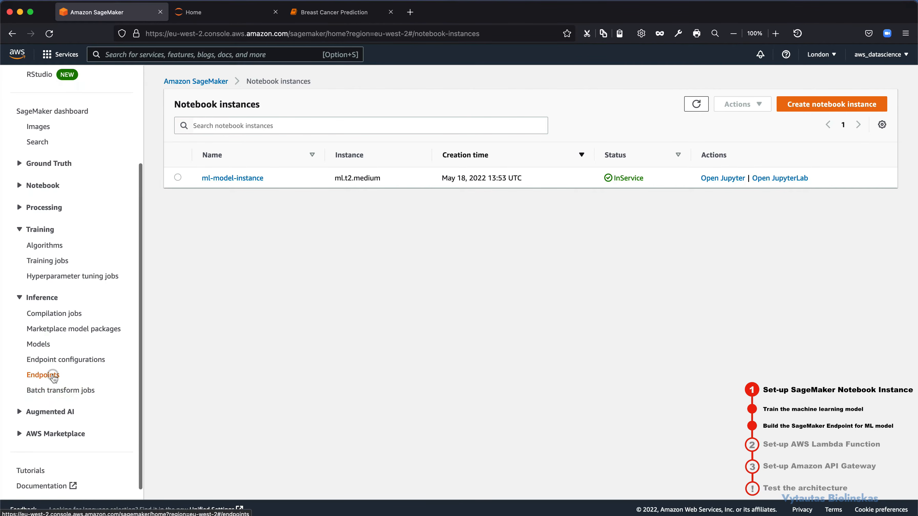
click(43, 375)
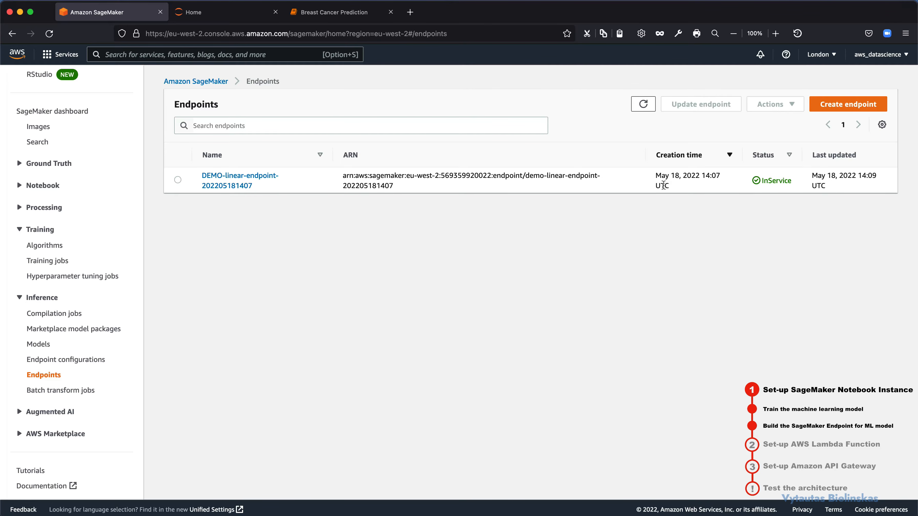
Step: Check the creation time and status of the DEMO-linear-endpoint entry in the endpoints list
drag(654, 174, 688, 190)
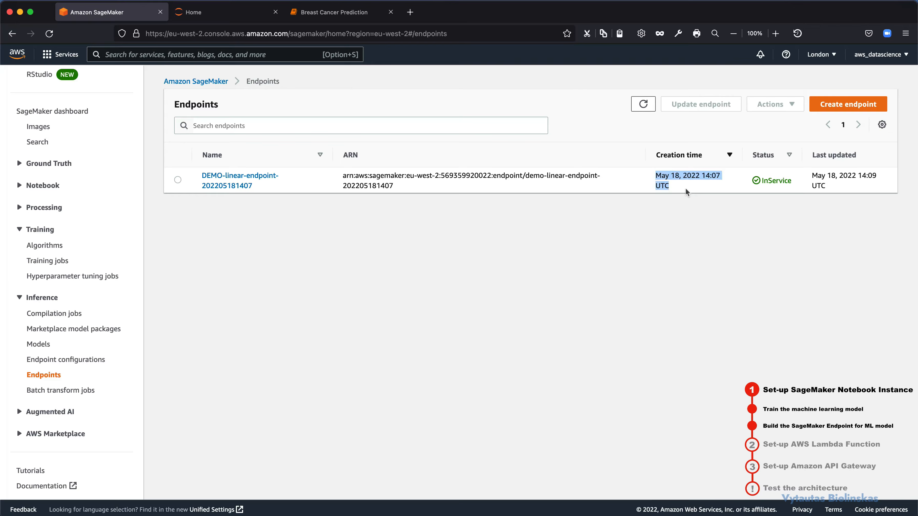
click(789, 180)
double_click(789, 180)
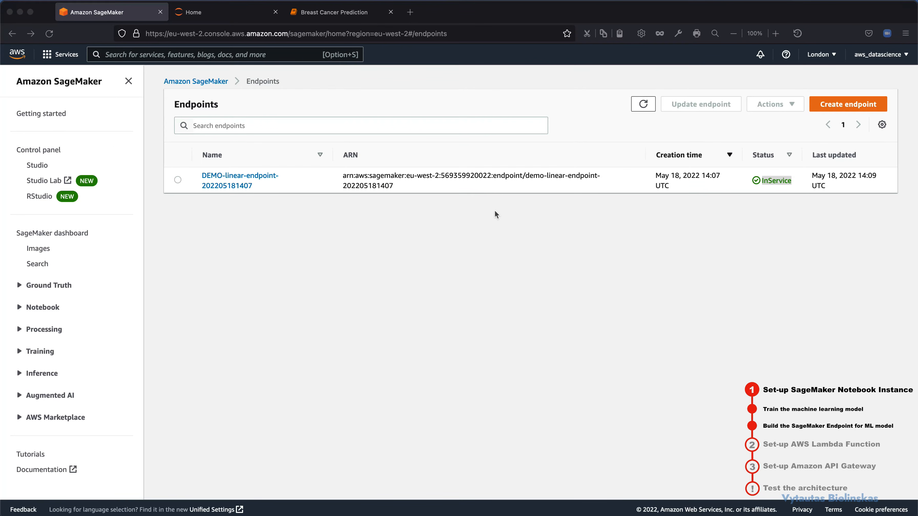
Step: Close the Jupyter Home and Breast Cancer Prediction pages, keeping only the SageMaker console open
click(275, 12)
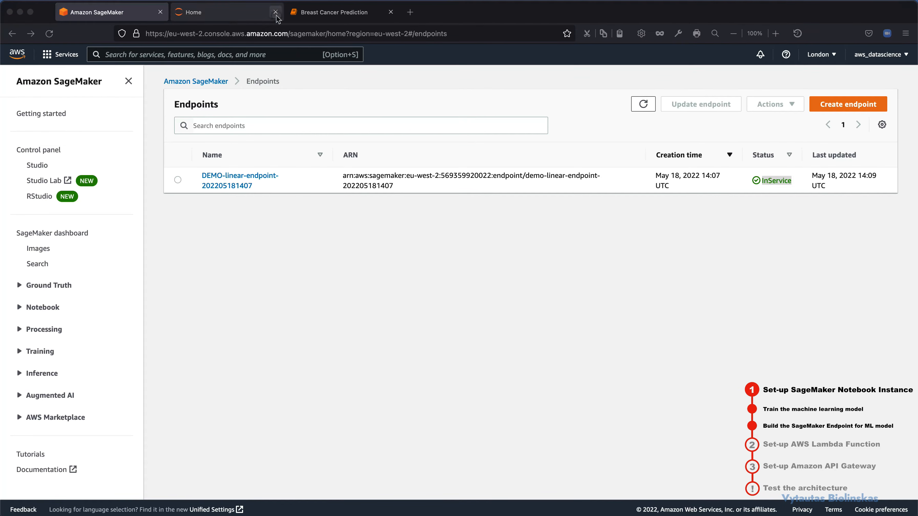
click(276, 12)
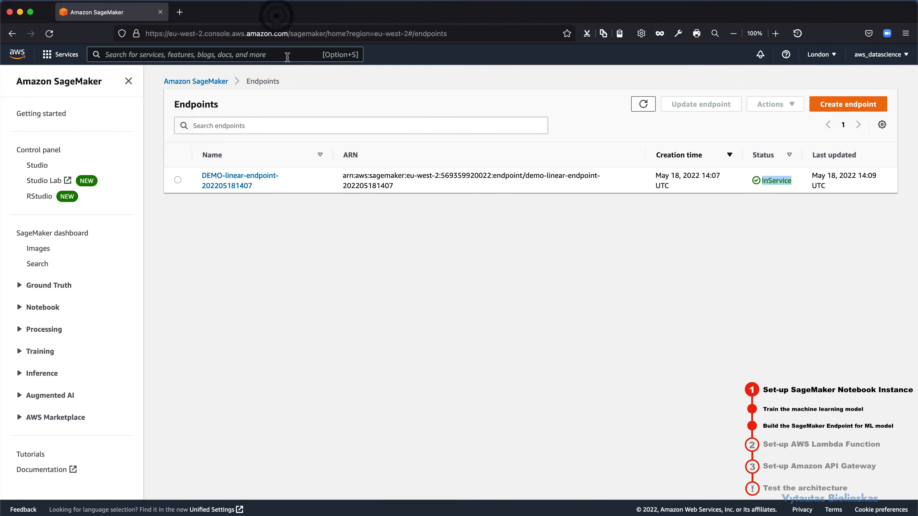
click(492, 184)
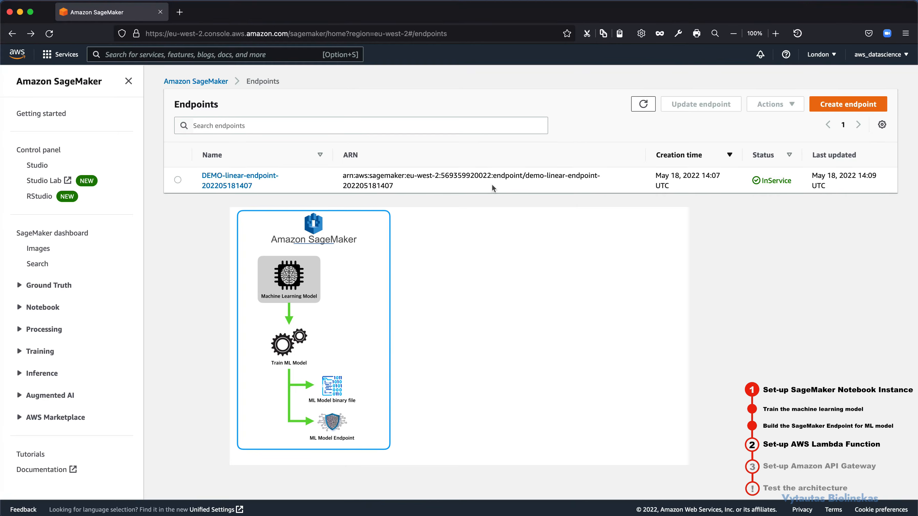
click(491, 184)
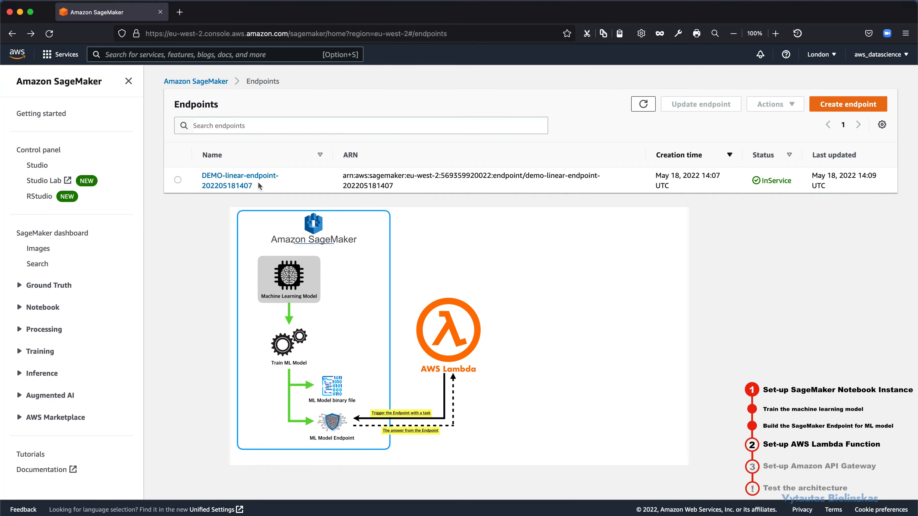
Step: Search the AWS services for "lambda" and open the Lambda service in a new browser tab
click(171, 53)
text(l)
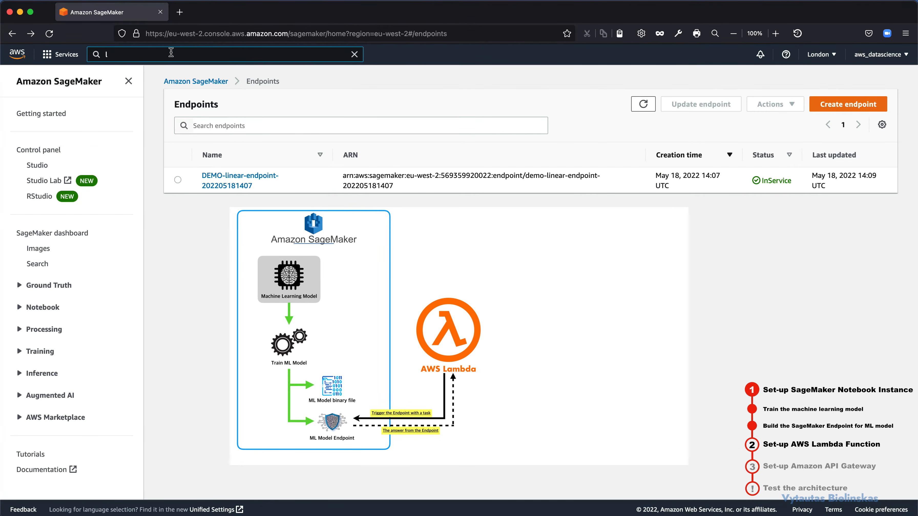
text(ambda)
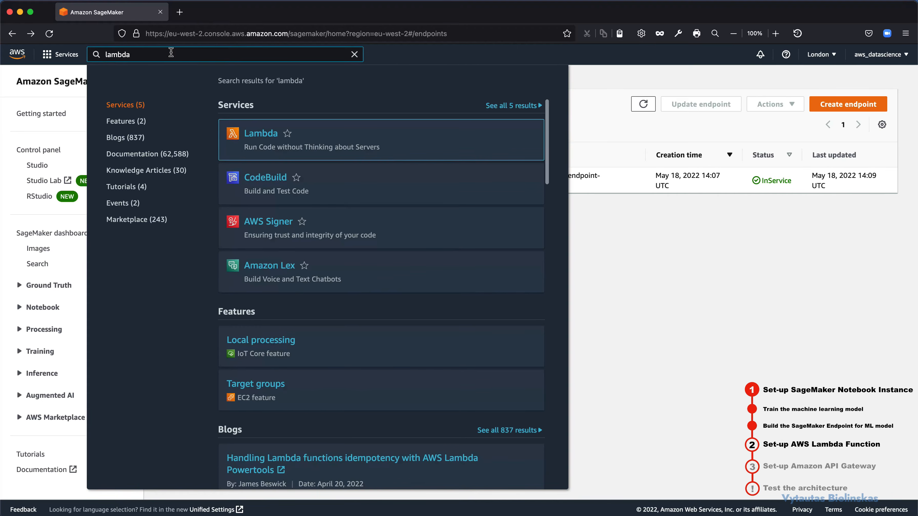
right_click(262, 134)
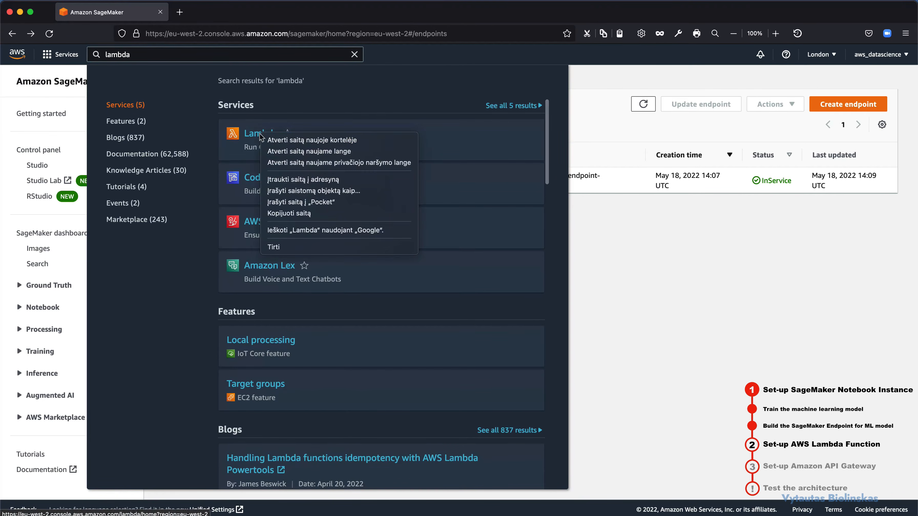
click(276, 140)
click(233, 18)
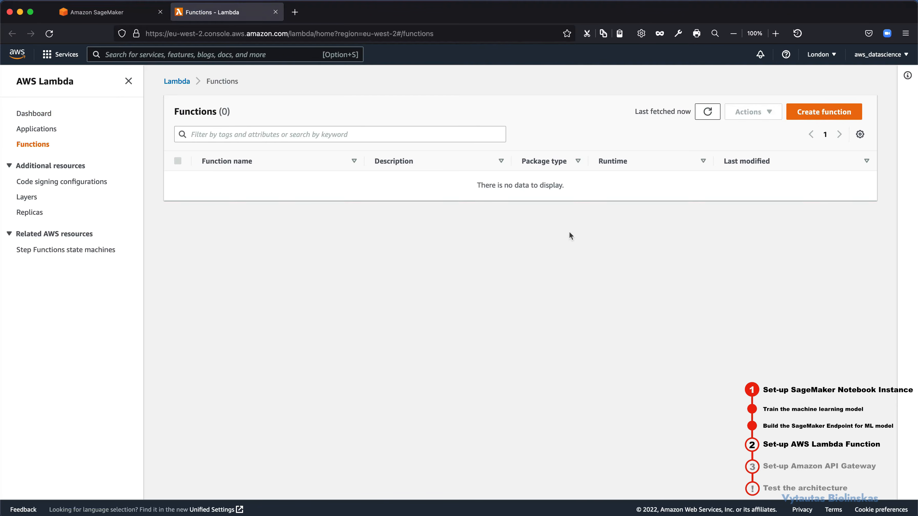
Step: Open the form for creating a new Lambda function, keeping the Author from scratch option
click(811, 116)
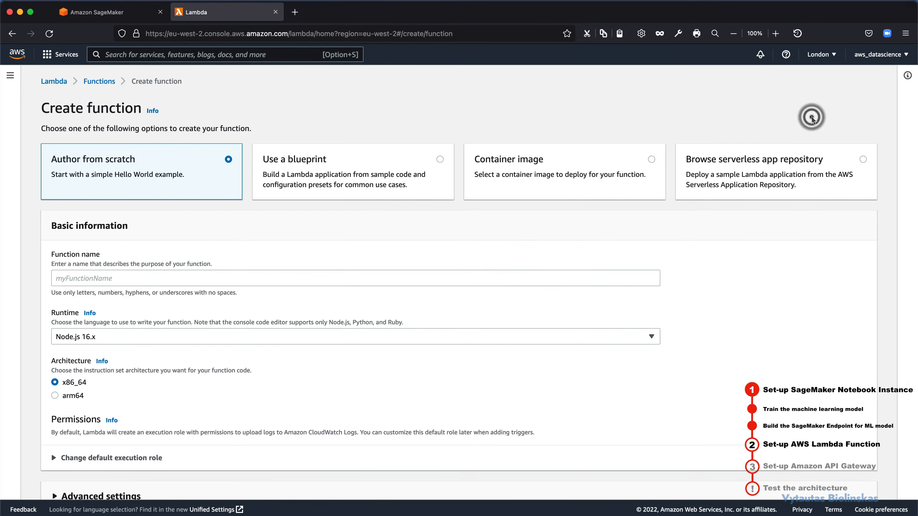
click(619, 119)
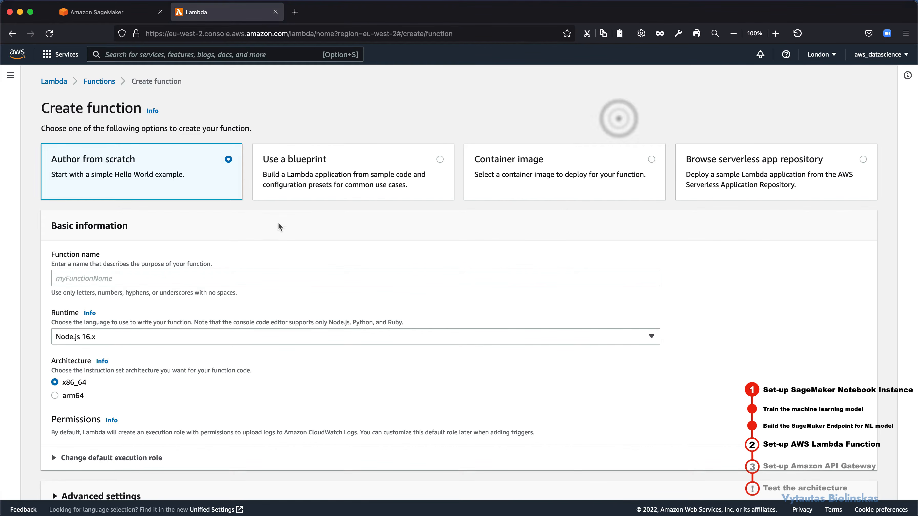
scroll(88, 270, down, 2)
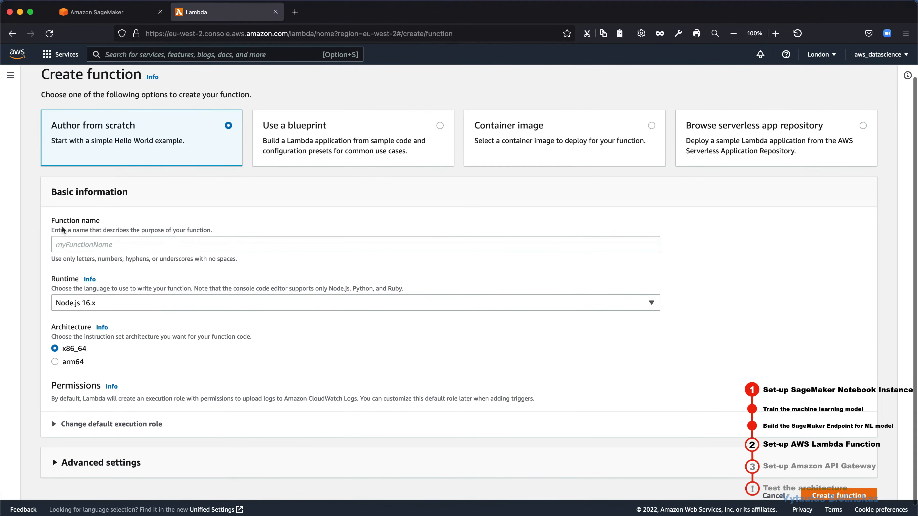
Step: Name the new Lambda function ml-model-lambda
drag(53, 221, 96, 222)
click(91, 242)
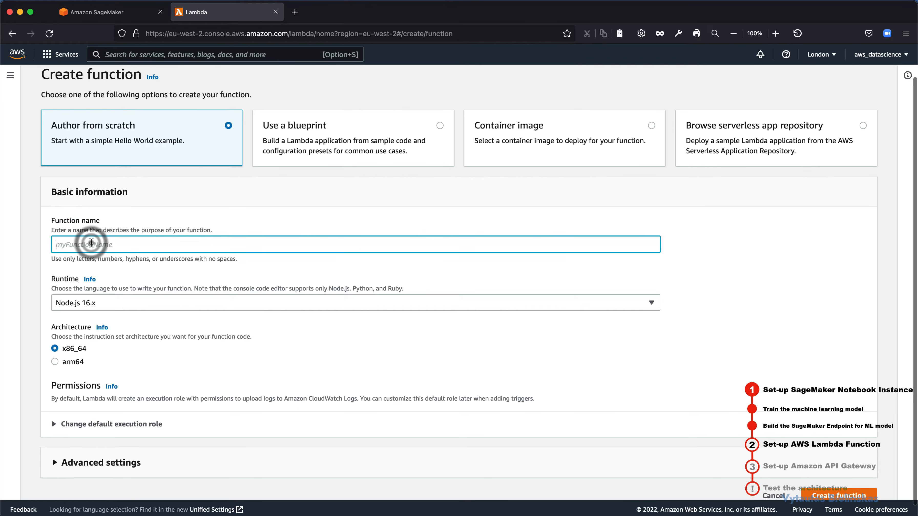
text(ml)
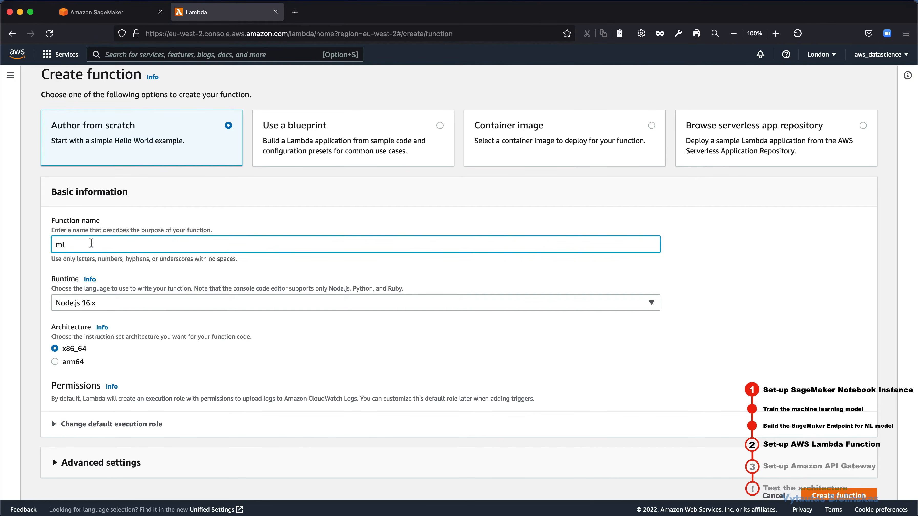
text(-model-labdabda)
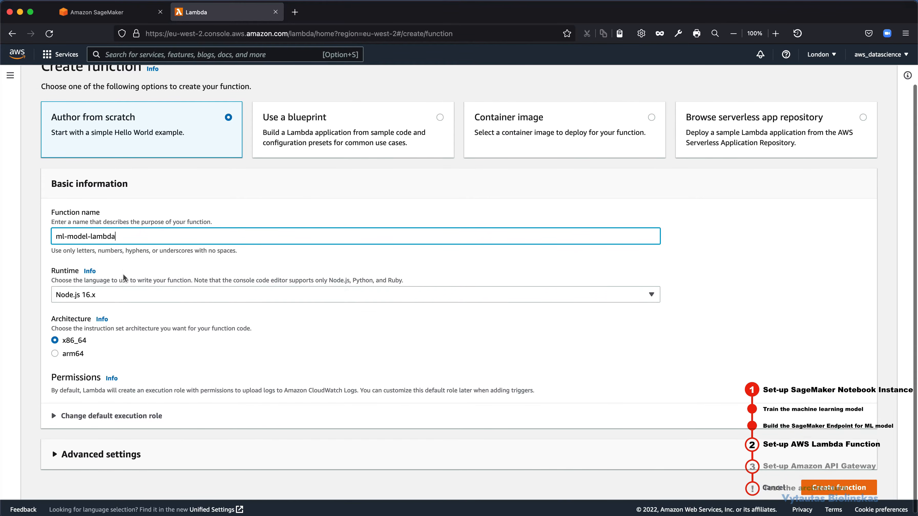
Step: Set the function's runtime to Python 3.6
scroll(122, 273, down, 1)
click(109, 291)
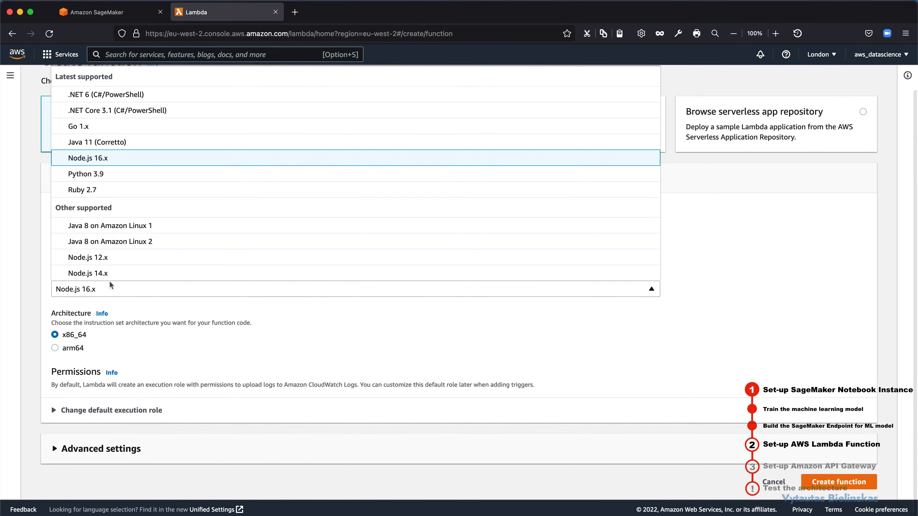
scroll(126, 229, down, 4)
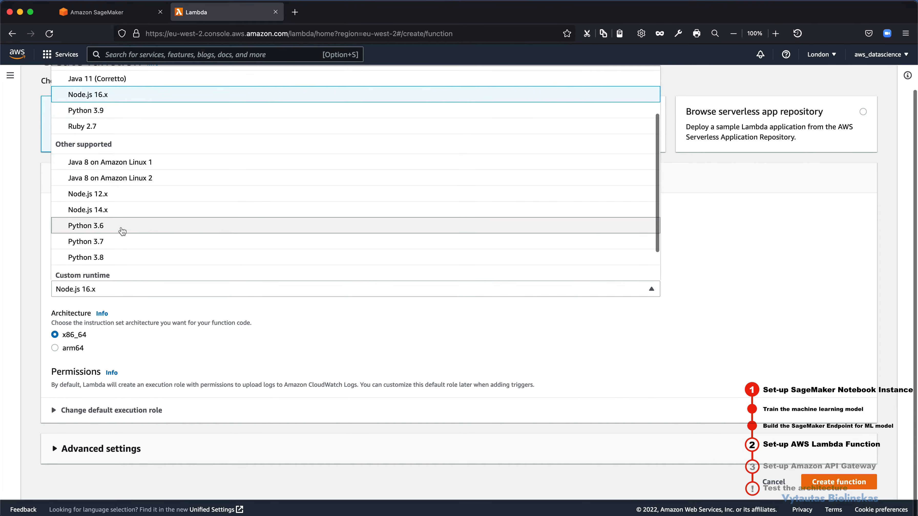
click(123, 229)
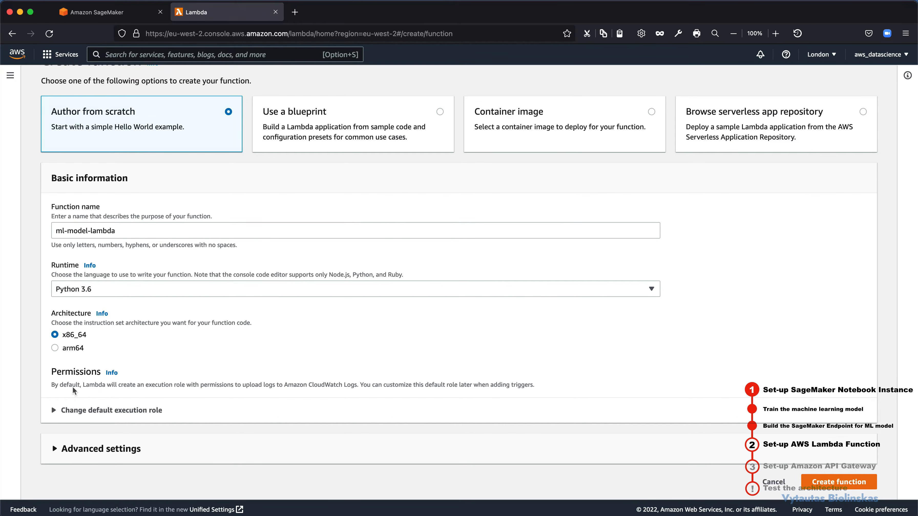
Step: Review the default execution role options, keep a new role with basic Lambda permissions, and create the function
drag(68, 384, 475, 385)
click(474, 386)
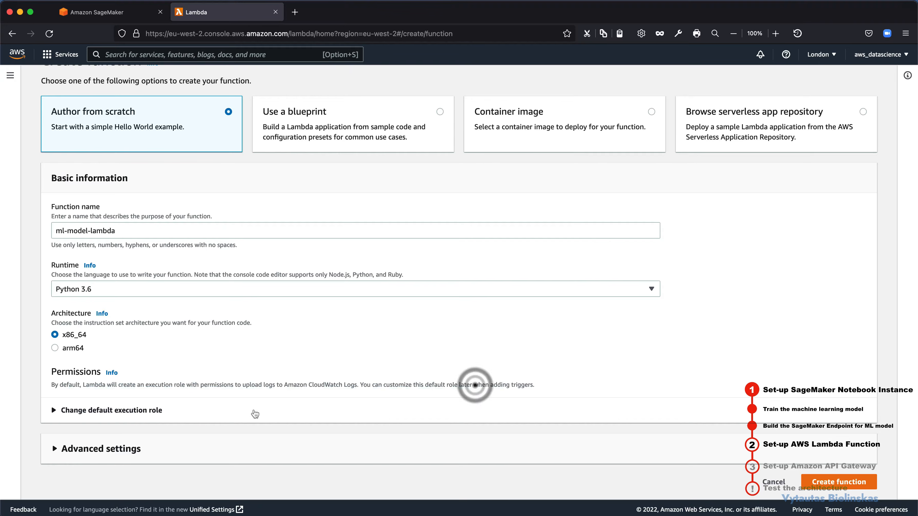
click(141, 418)
scroll(171, 388, down, 2)
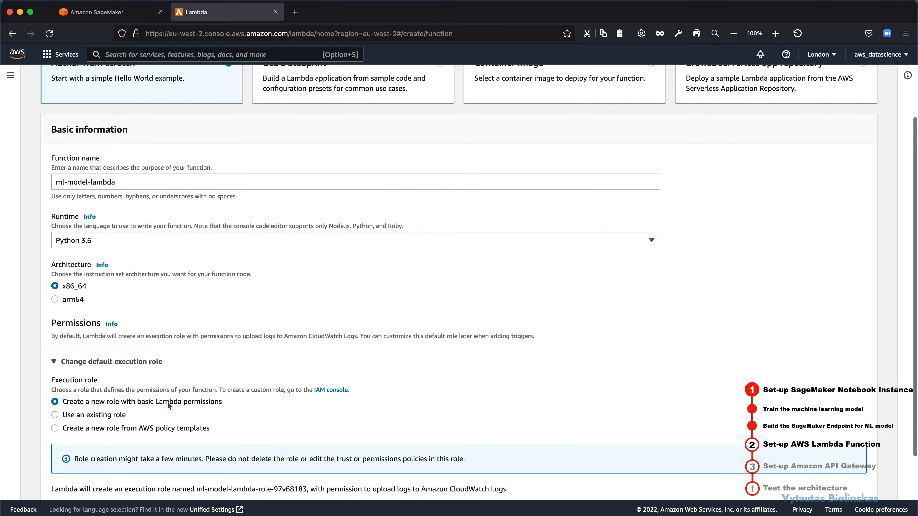
scroll(258, 398, down, 3)
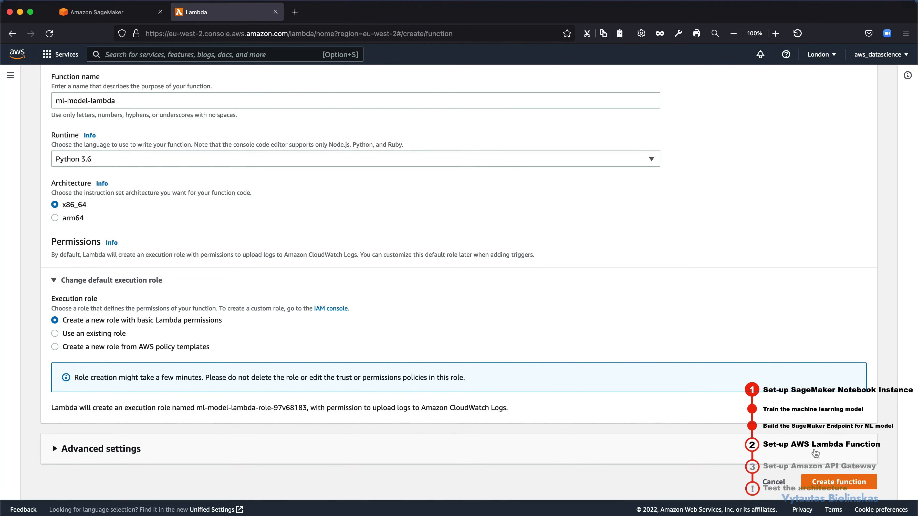
click(824, 482)
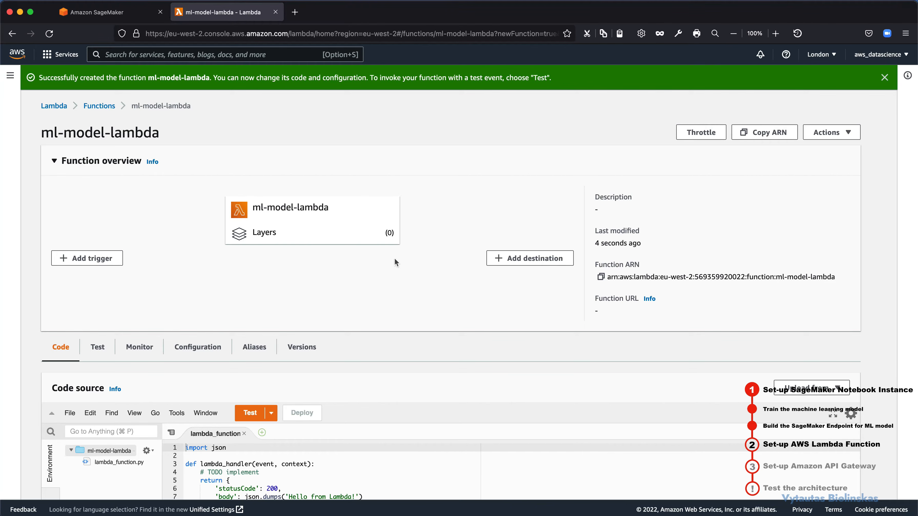
Step: Replace all default code in lambda_function with the copied Python handler that invokes the SageMaker endpoint through boto3
drag(255, 208, 289, 208)
click(297, 208)
scroll(298, 212, down, 5)
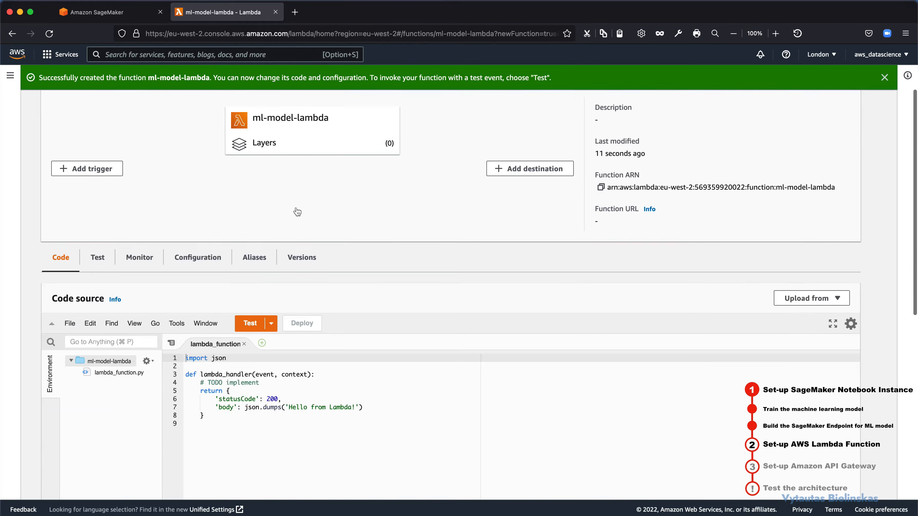
scroll(297, 212, down, 5)
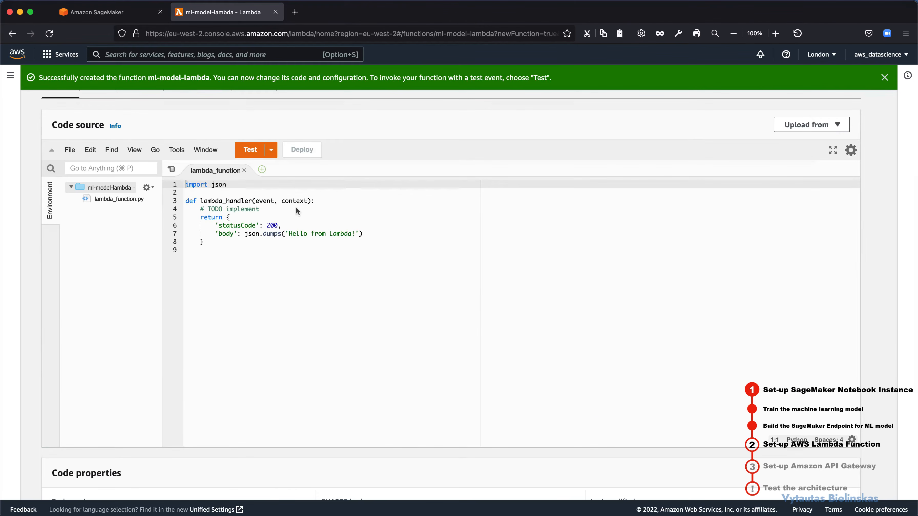
click(226, 209)
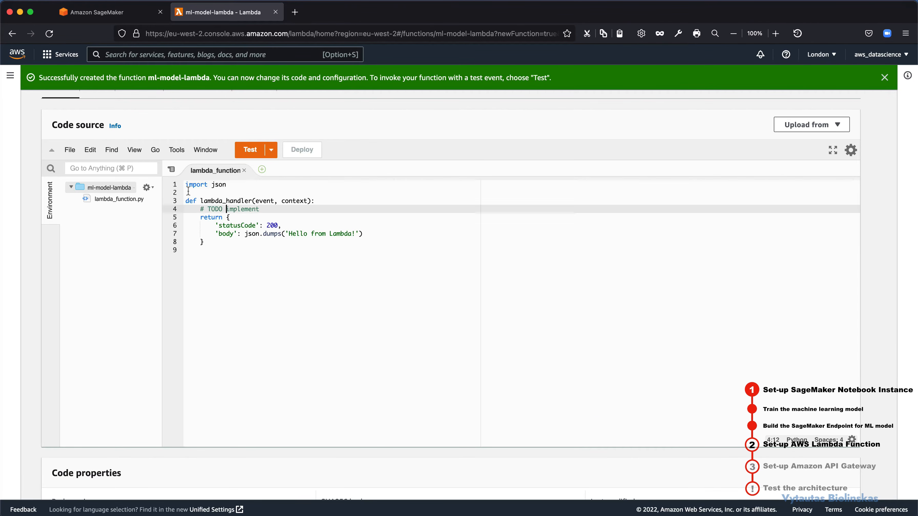
drag(186, 185, 249, 243)
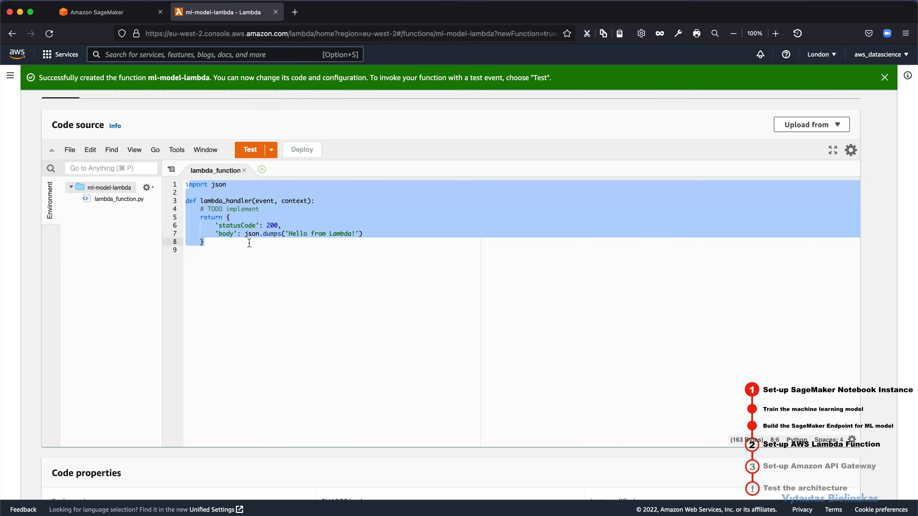
click(248, 243)
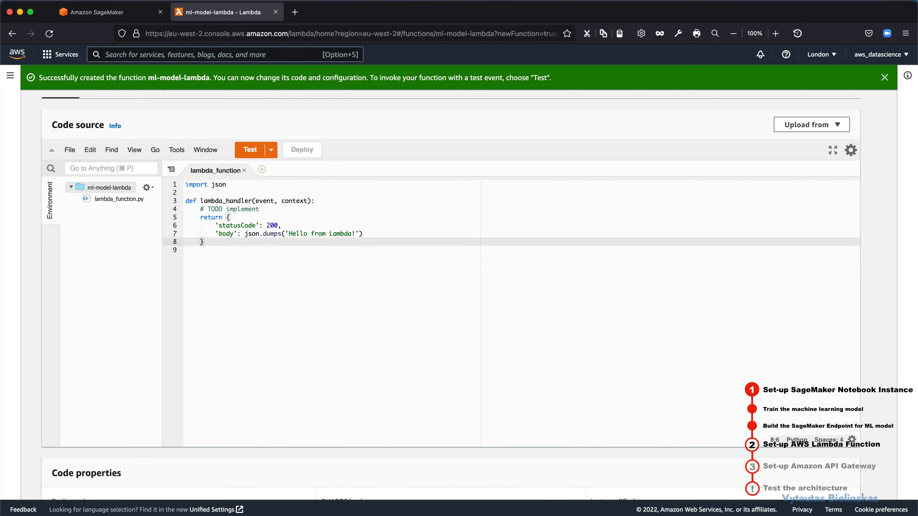
key(super+Tab)
key(super+a)
key(BackSpace)
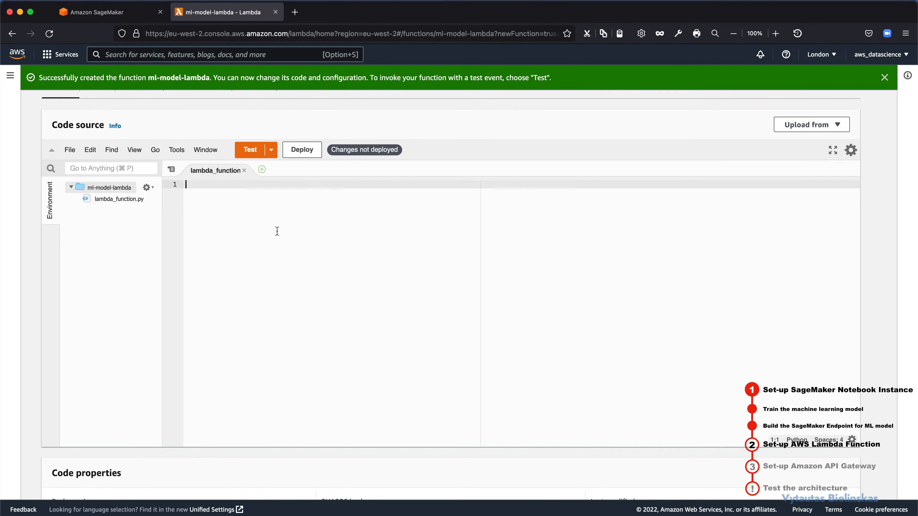
text(import os import io import boto3 import json import csv  # grab environment variables ENDPOINT_NAME = os.environ['ENDPOINT_NAME'] runtime= boto3.client('runtime.sagemaker')  def lambda_handler(event, context):     print("Received event: " + json.dumps(event, indent=2))      data = json.loads(json.dumps(event))     payload = data['data']     print(payload)      response = runtime.invoke_endpoint(EndpointName=ENDPOINT_NAME,                                        ContentType='text/csv',                                        Body=payload)     print(response)     result = json.loads(response['Body'].read().decode())     print(result)     pred = int(result['predictions'][0]['score'])     predicted_label = 'M' if pred == 1 else 'B'      return predicted_label)
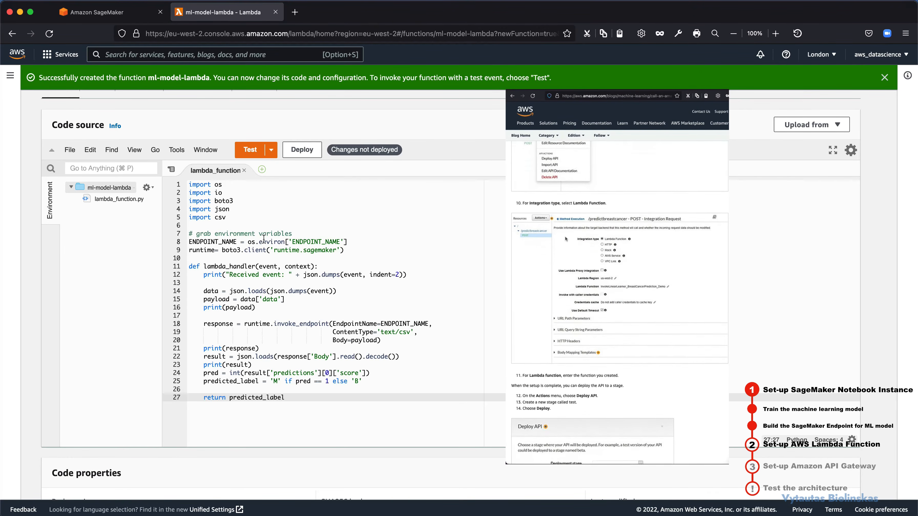
Step: Look through the pasted handler code and the function's settings, and deploy the code changes
click(263, 240)
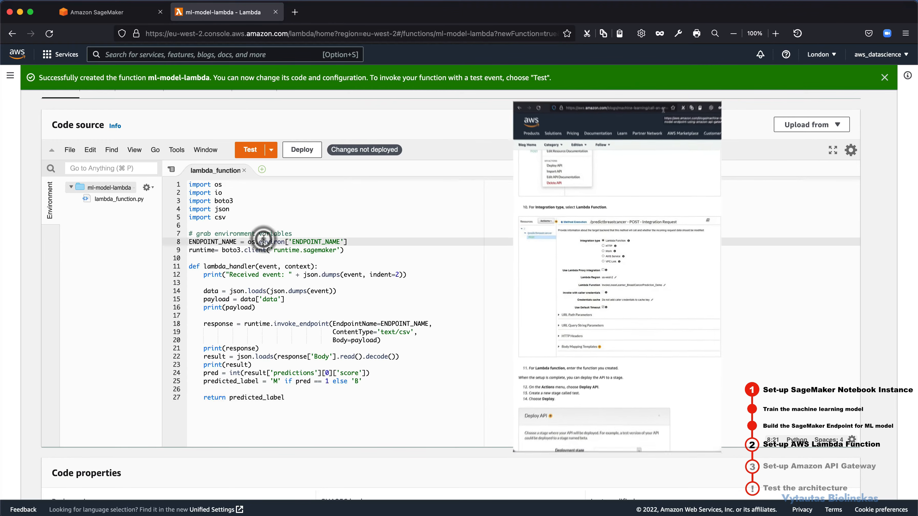
scroll(359, 281, down, 5)
scroll(541, 242, up, 5)
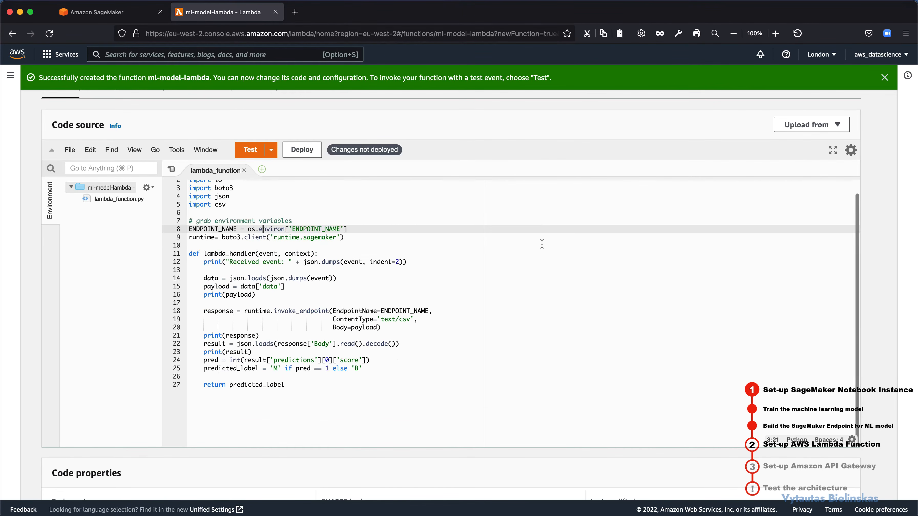
scroll(532, 137, down, 5)
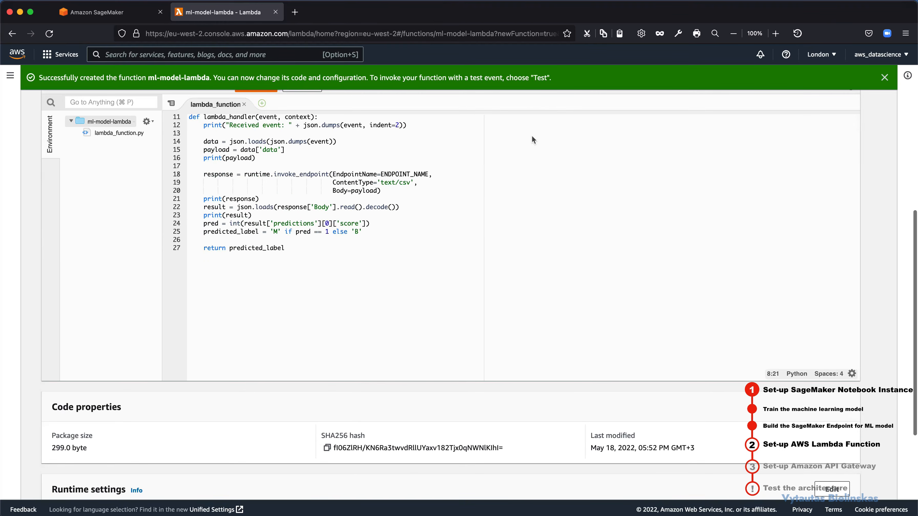
scroll(517, 97, up, 7)
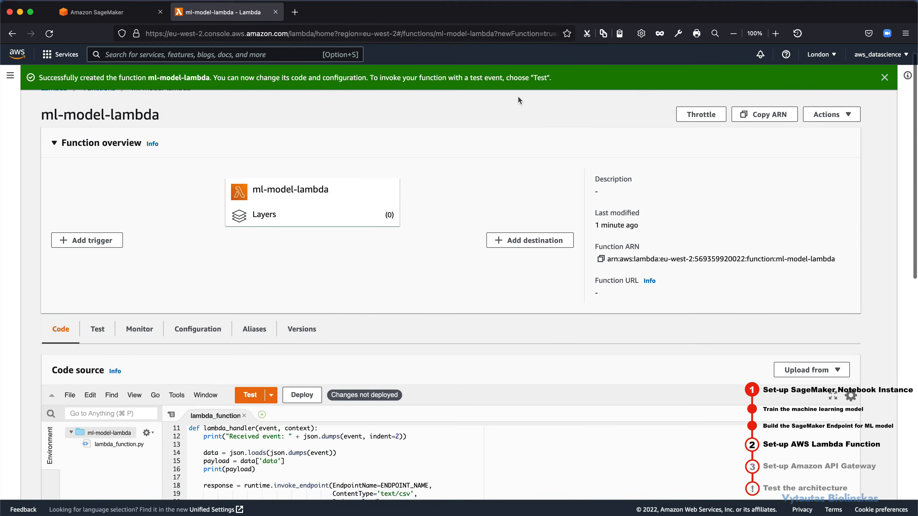
scroll(518, 96, down, 4)
scroll(527, 307, down, 8)
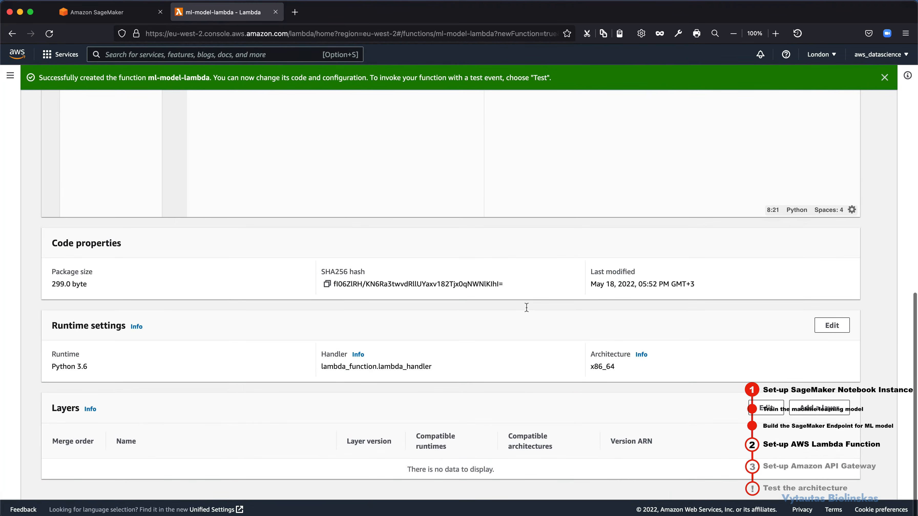
scroll(579, 348, up, 10)
scroll(580, 348, up, 4)
scroll(333, 348, down, 3)
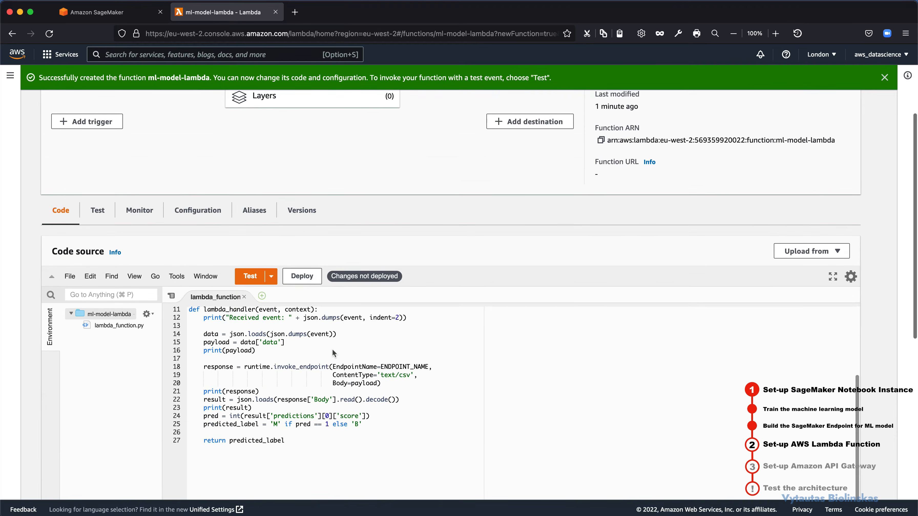
click(307, 284)
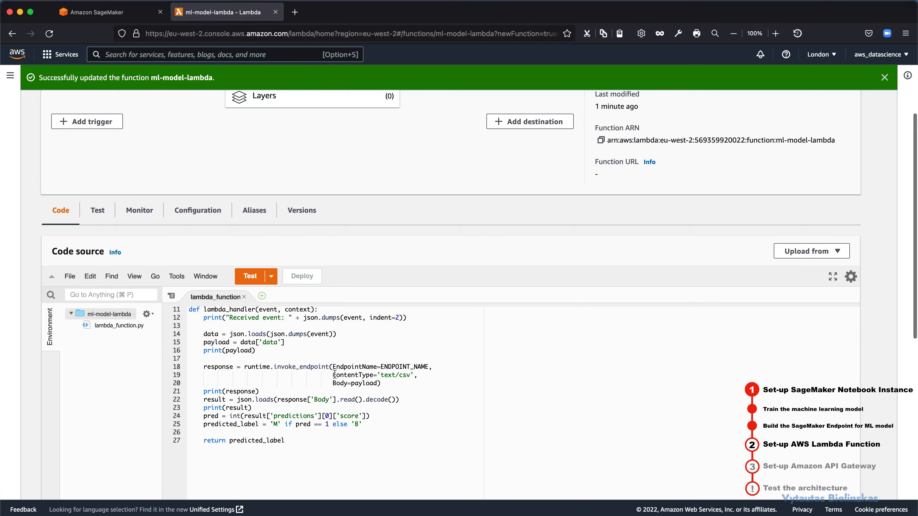
Step: Copy the variable name ENDPOINT_NAME from the invoke_endpoint call in the handler code
scroll(334, 374, up, 2)
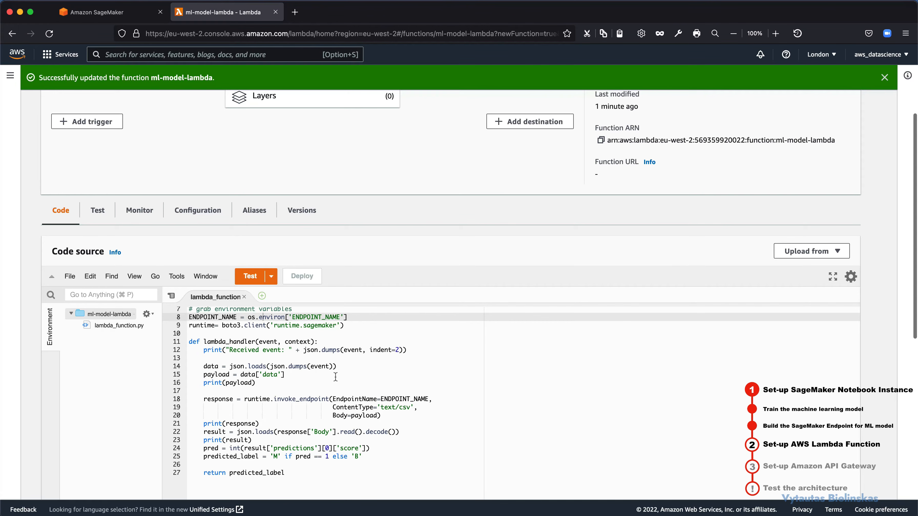
scroll(360, 386, down, 2)
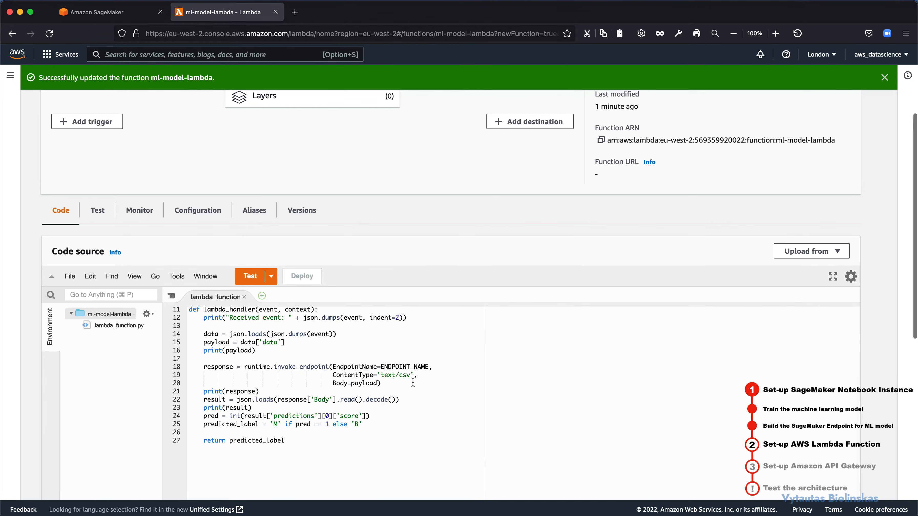
click(429, 367)
drag(427, 367, 381, 367)
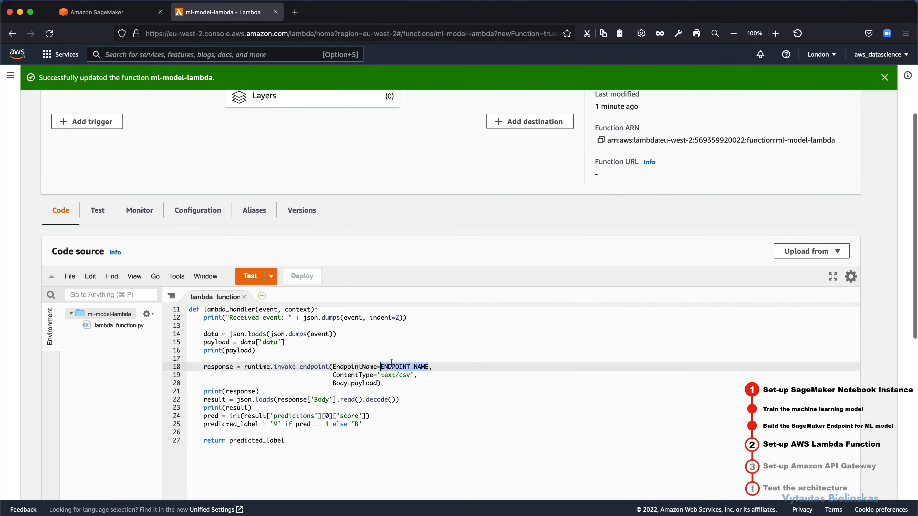
right_click(391, 362)
click(406, 382)
Step: Add an environment variable with the key ENDPOINT_NAME to the function's configuration
click(200, 211)
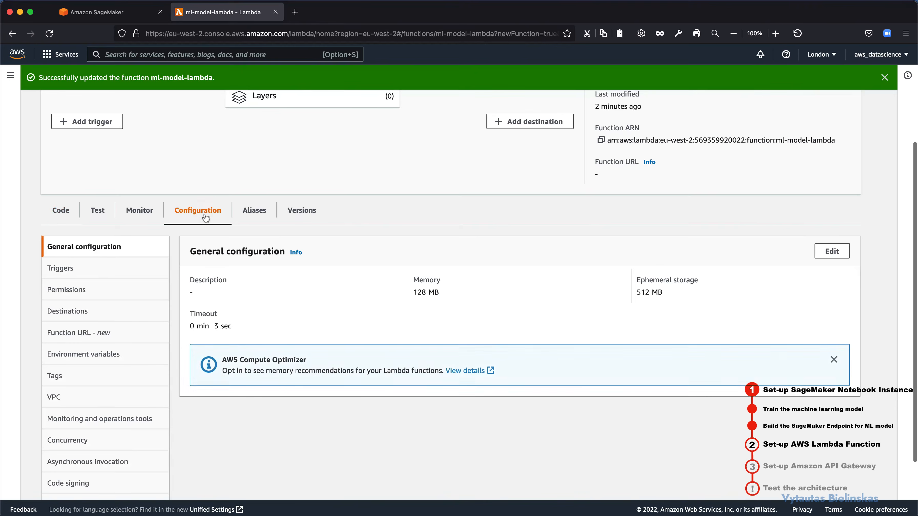
scroll(105, 298, down, 1)
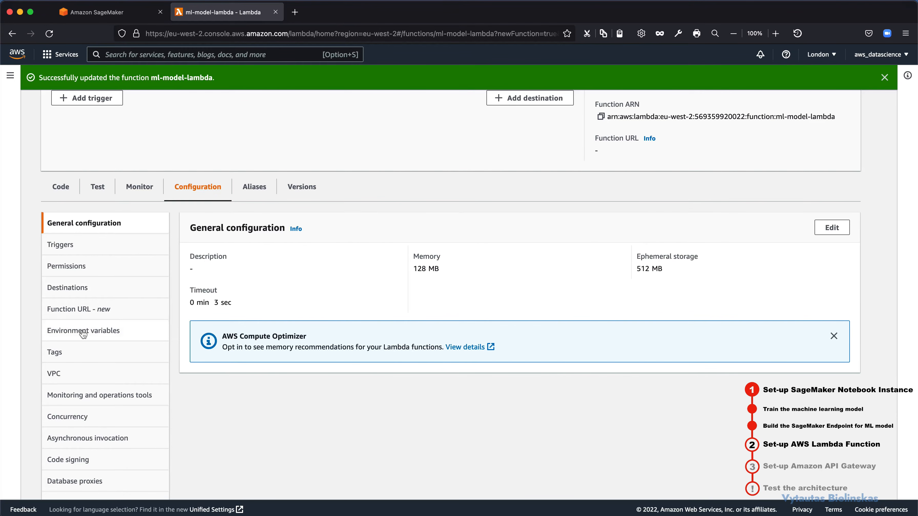
click(84, 332)
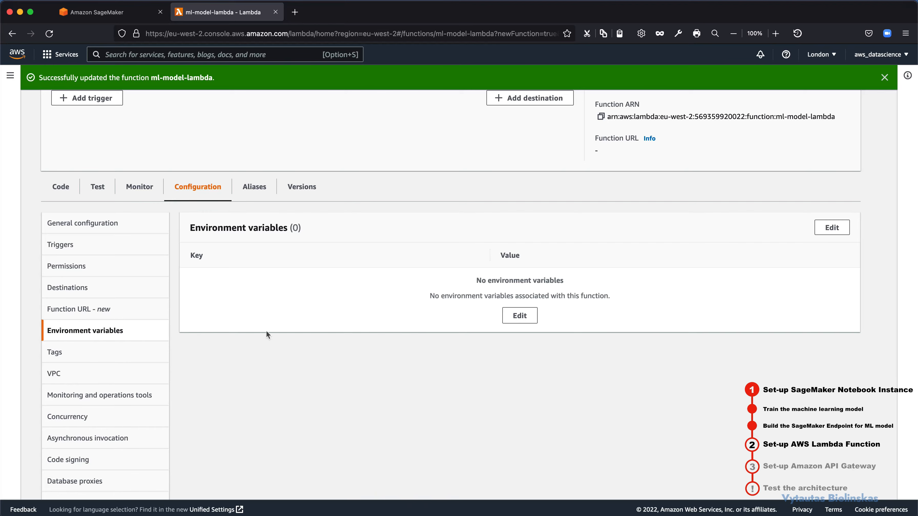
click(514, 319)
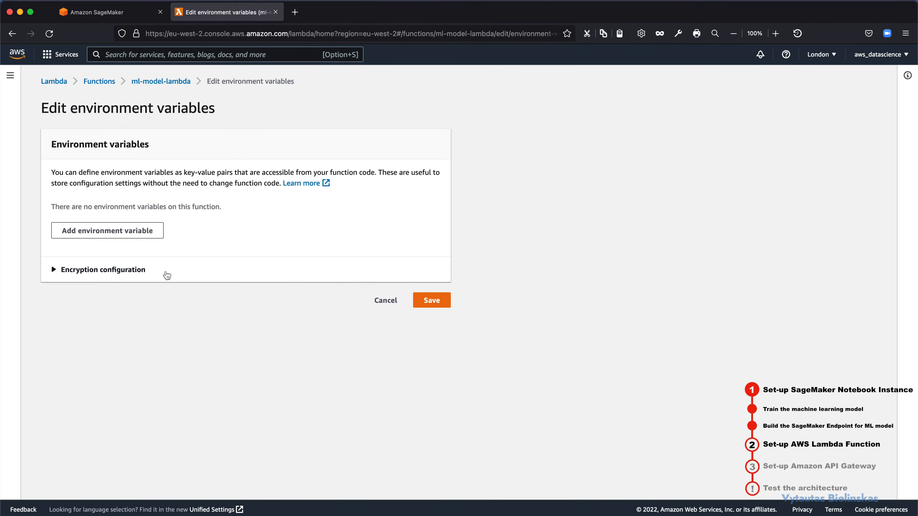
click(130, 239)
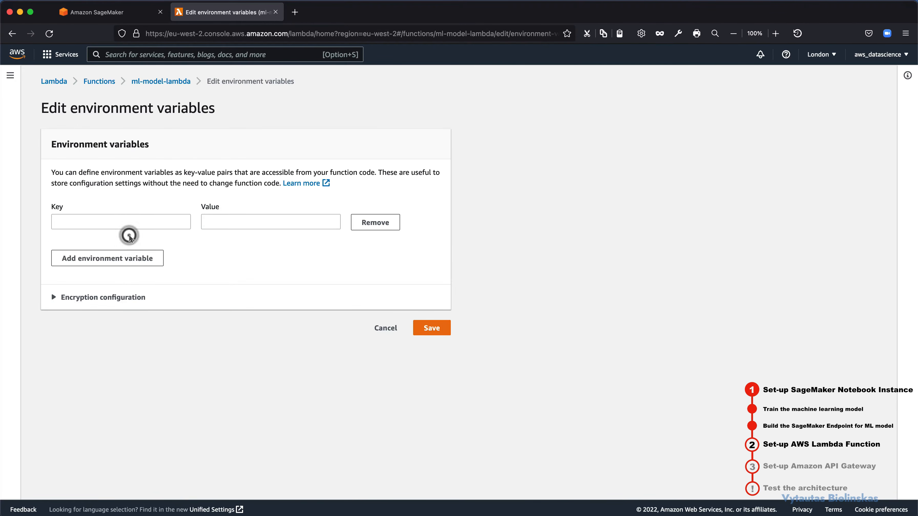
click(115, 225)
key(super+v)
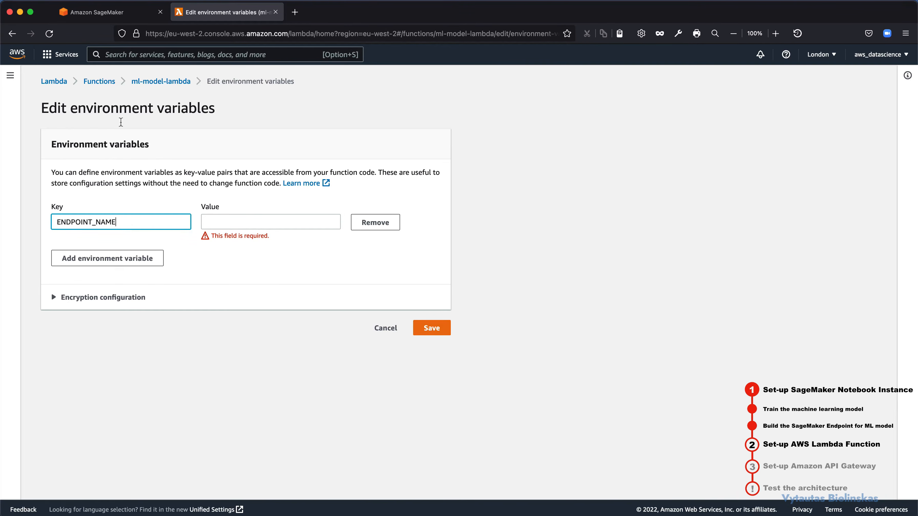
click(225, 222)
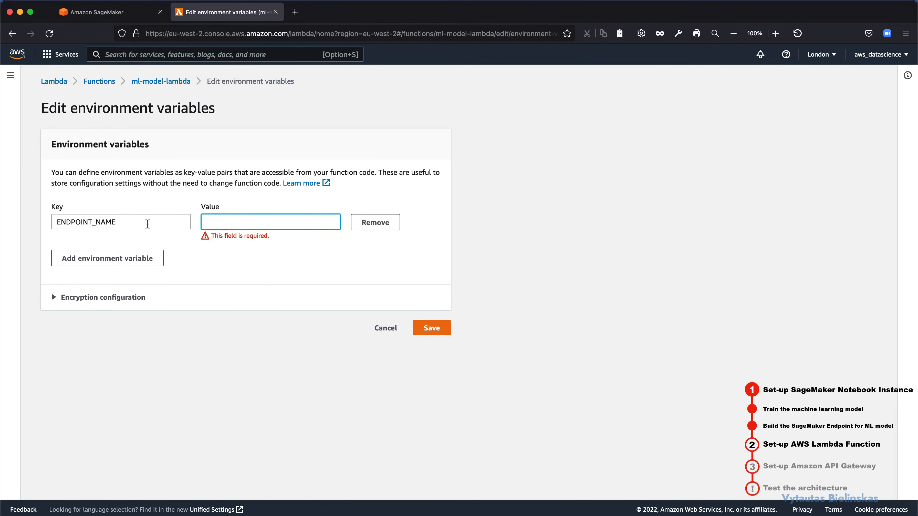
click(123, 12)
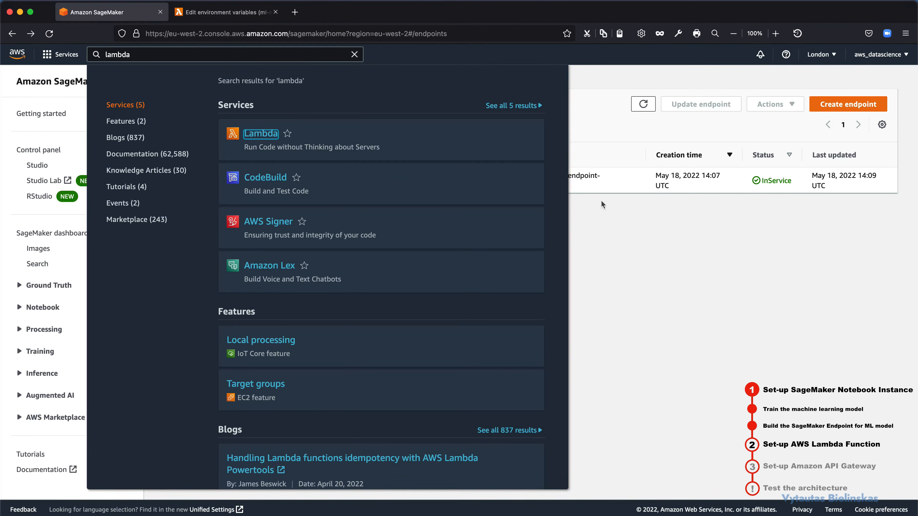
click(658, 223)
drag(263, 189, 205, 179)
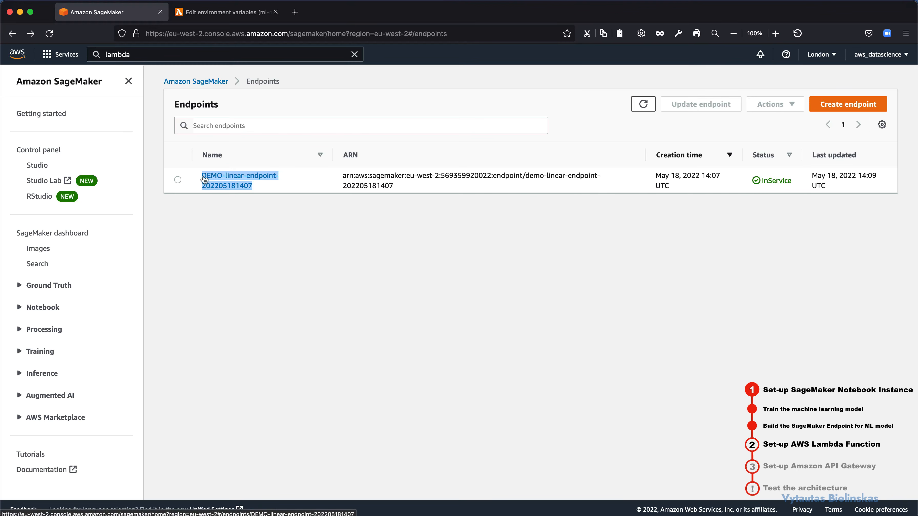
click(224, 12)
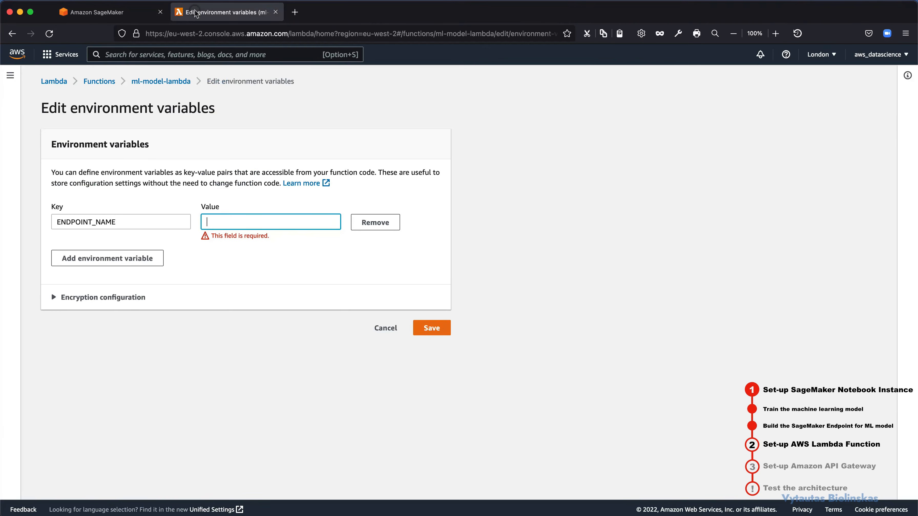
click(271, 220)
key(super+v)
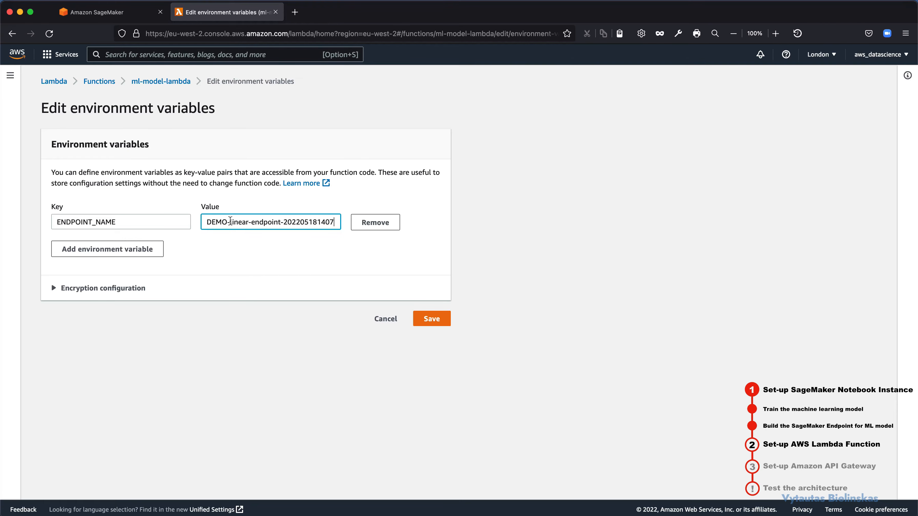
drag(230, 221, 296, 221)
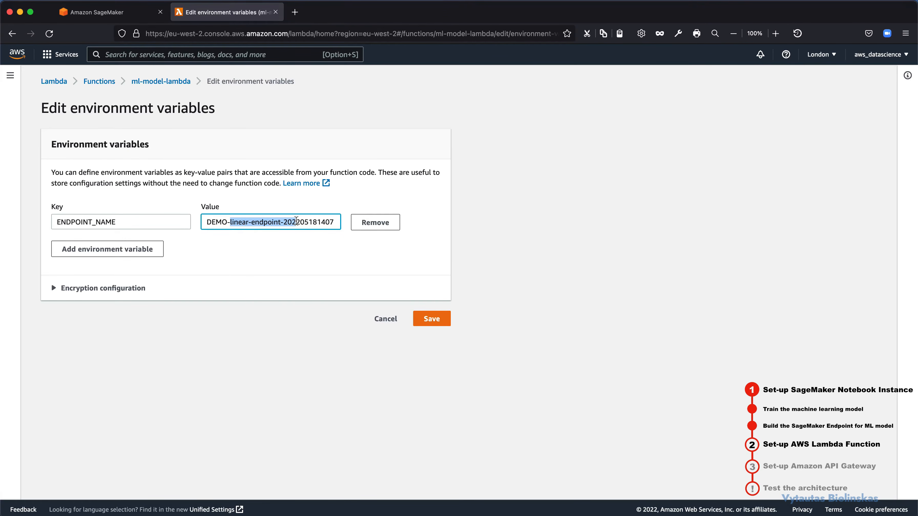
click(431, 320)
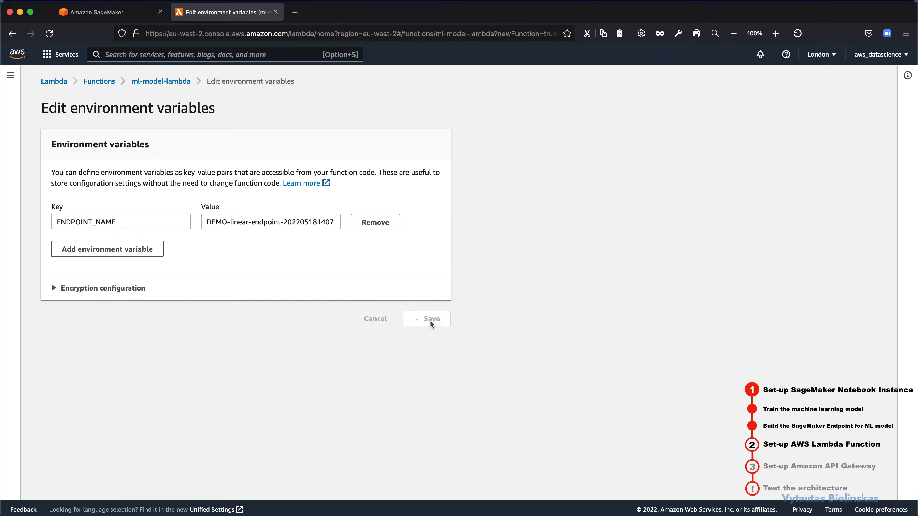
Step: Check the saved environment variable, and look over the function's handler code again
scroll(379, 324, down, 5)
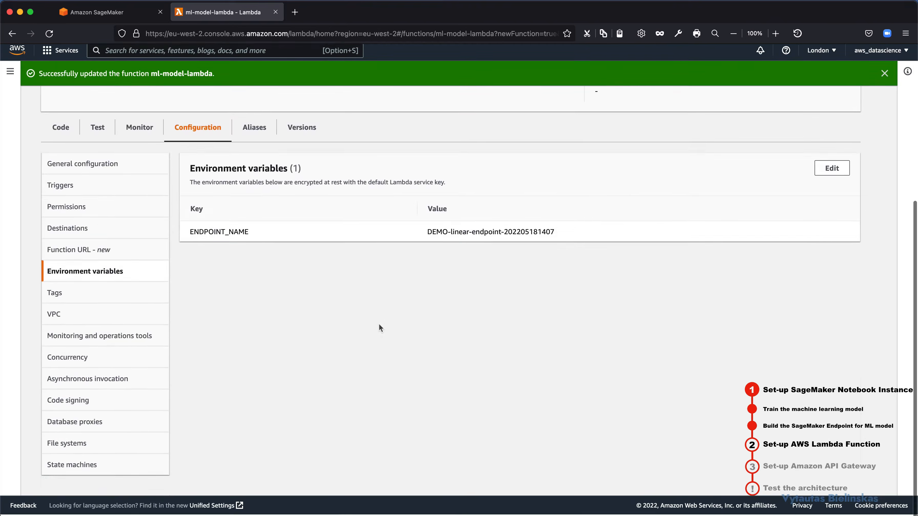
scroll(379, 324, up, 5)
scroll(305, 324, down, 4)
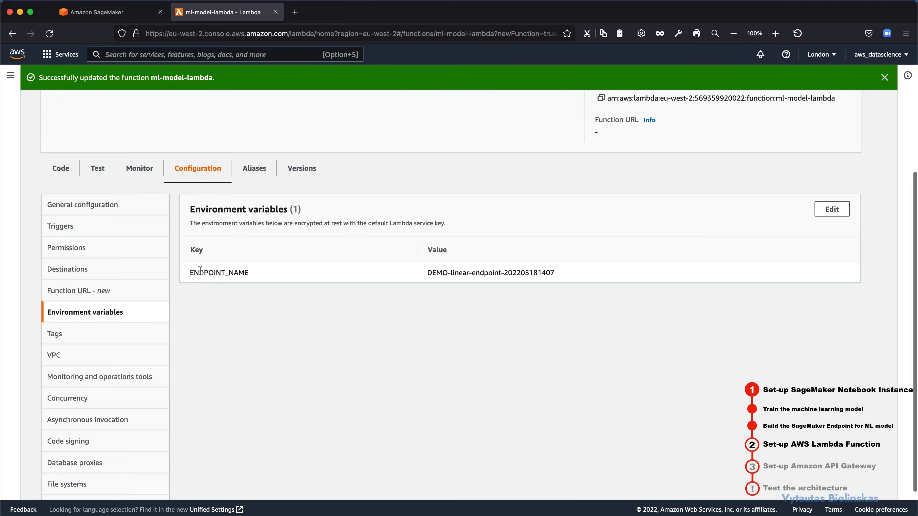
click(69, 181)
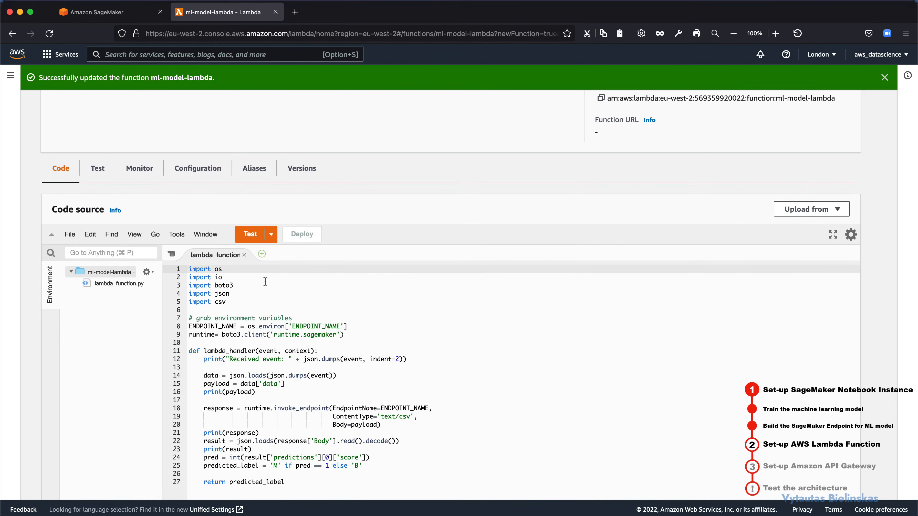
scroll(265, 281, down, 2)
scroll(265, 176, up, 1)
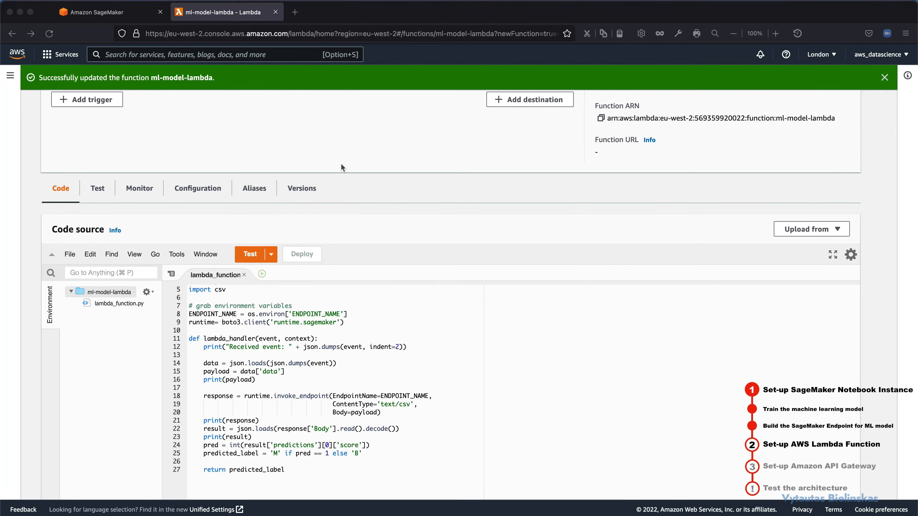
Step: Find the IAM service, open it in a new browser tab, and open the role ml-model-lambda-role-97v68183
click(231, 58)
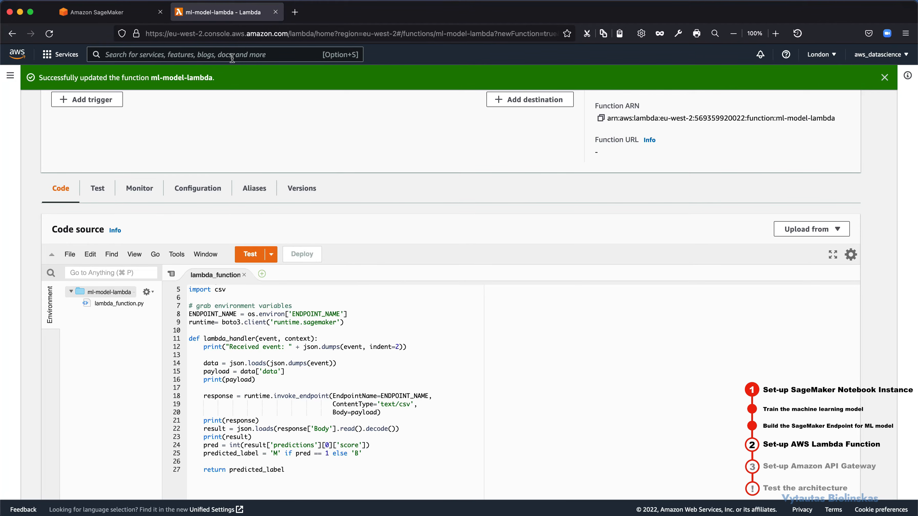
text(iam)
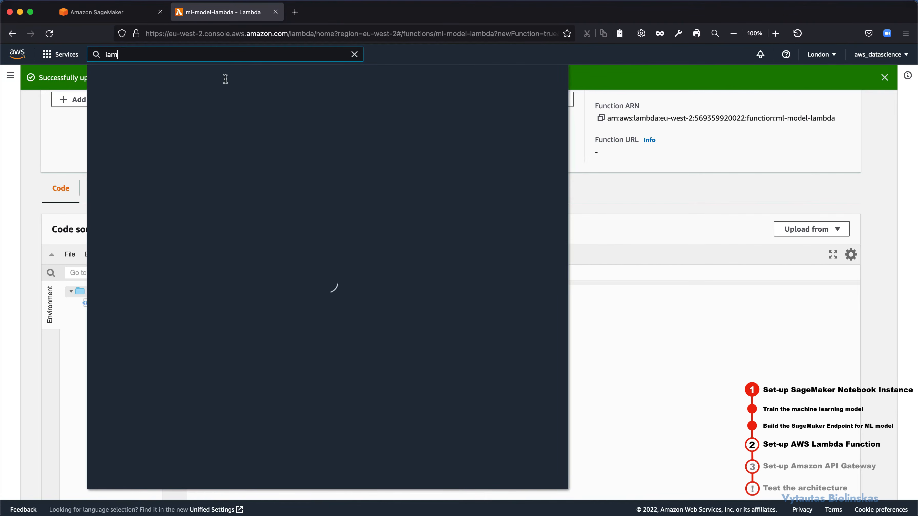
right_click(255, 140)
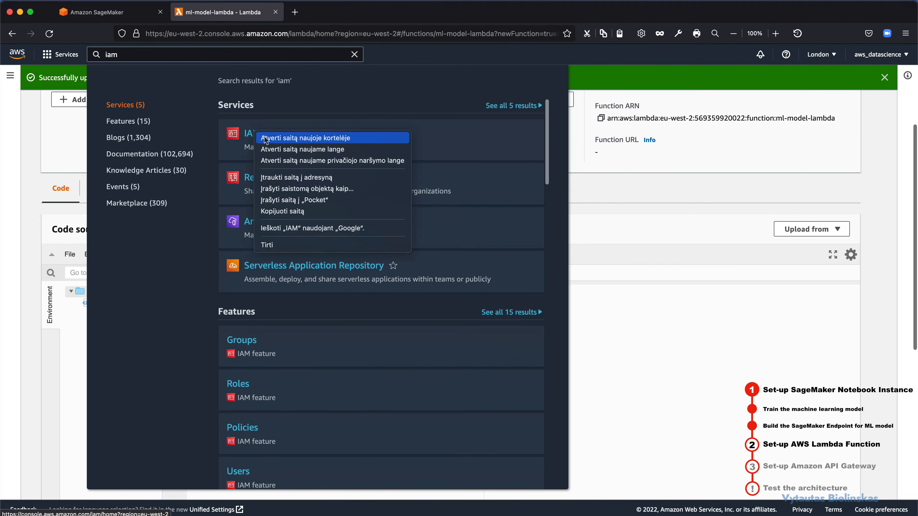
click(296, 137)
click(316, 14)
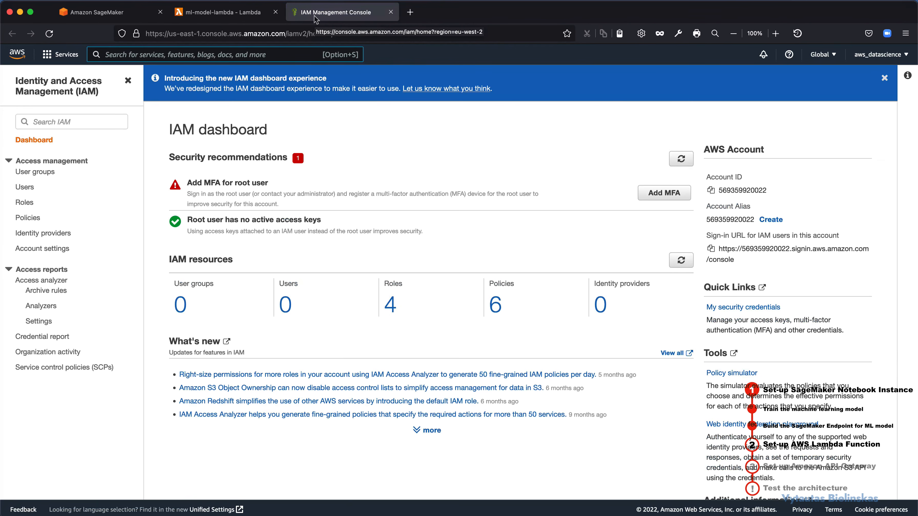
click(24, 202)
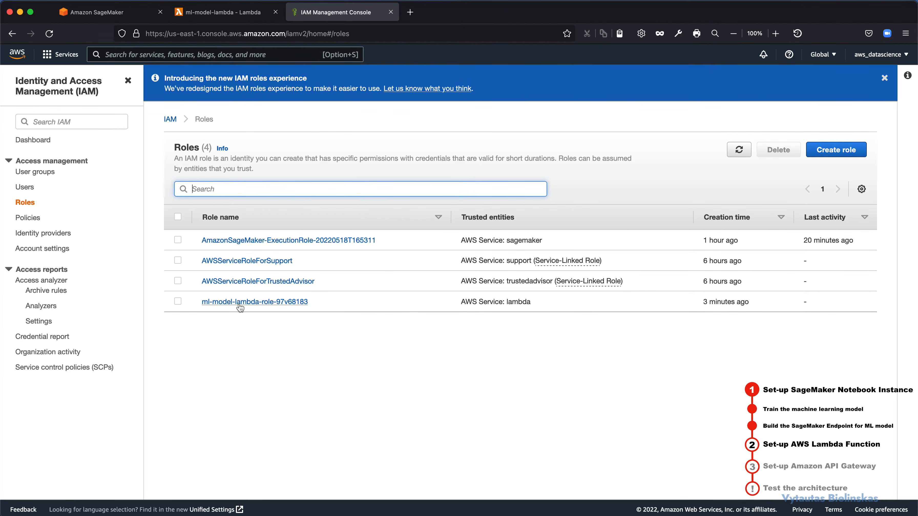
click(277, 308)
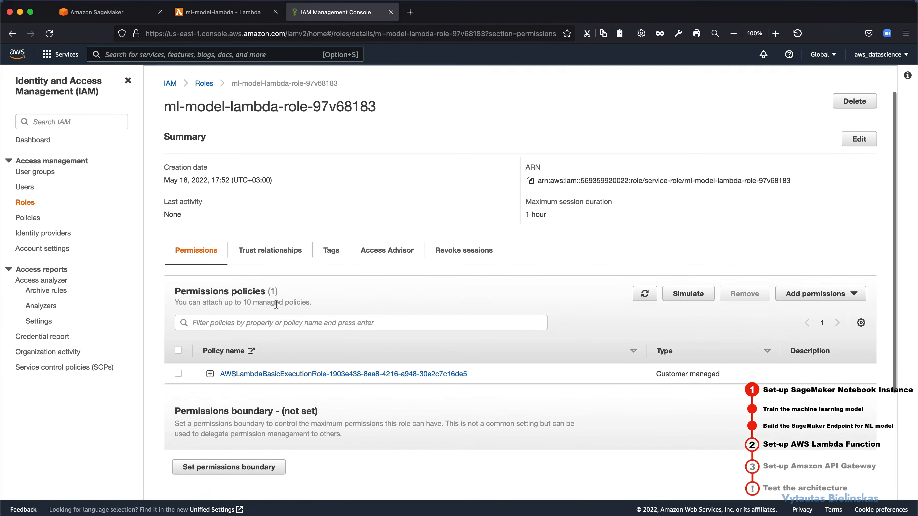
Step: Examine the role's permissions policies and its trust relationships
scroll(276, 303, down, 5)
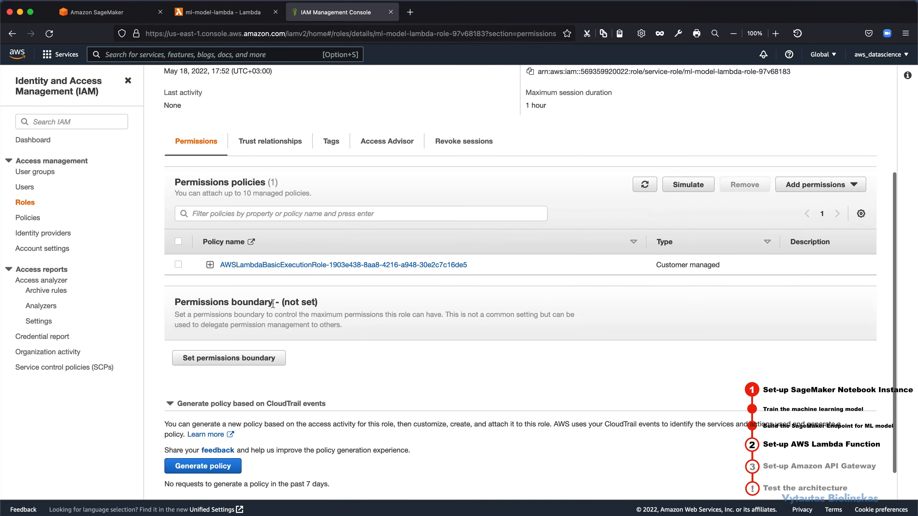
click(260, 145)
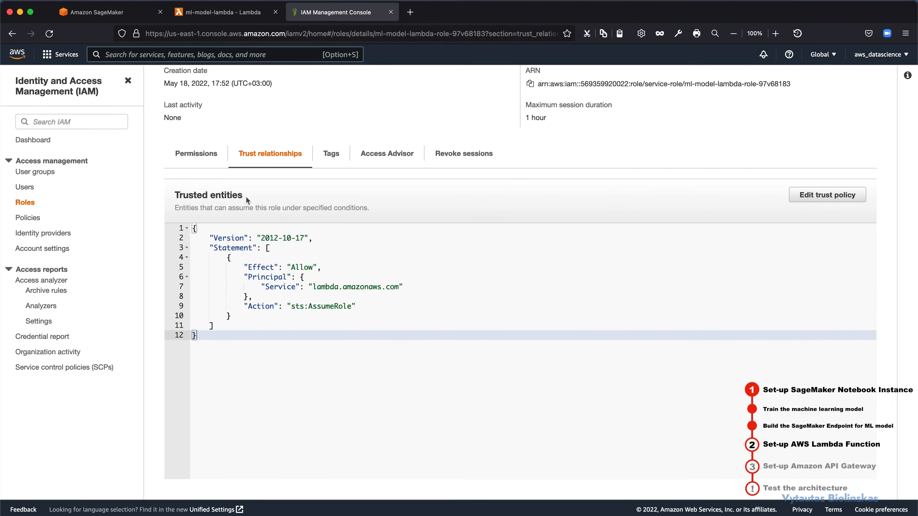
click(205, 153)
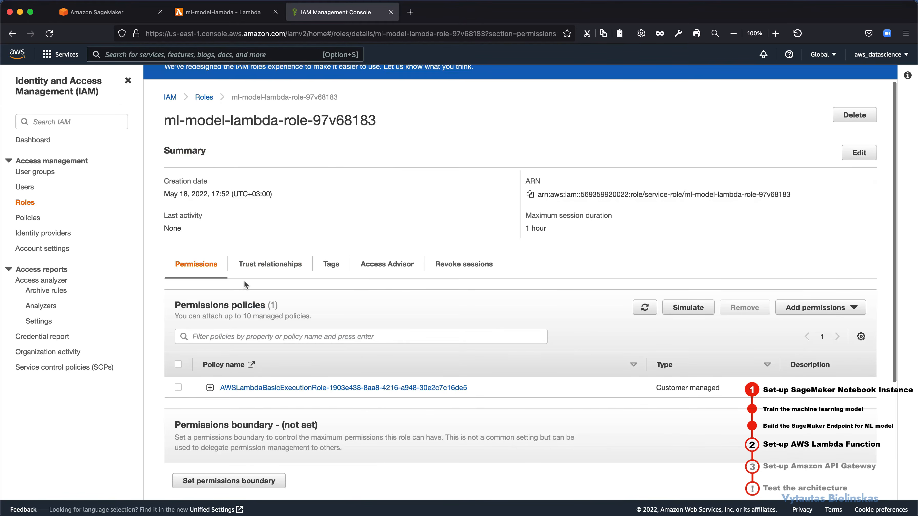
Step: Open the role's attached AWSLambdaBasicExecutionRole policy for editing as JSON
scroll(244, 281, down, 3)
click(251, 319)
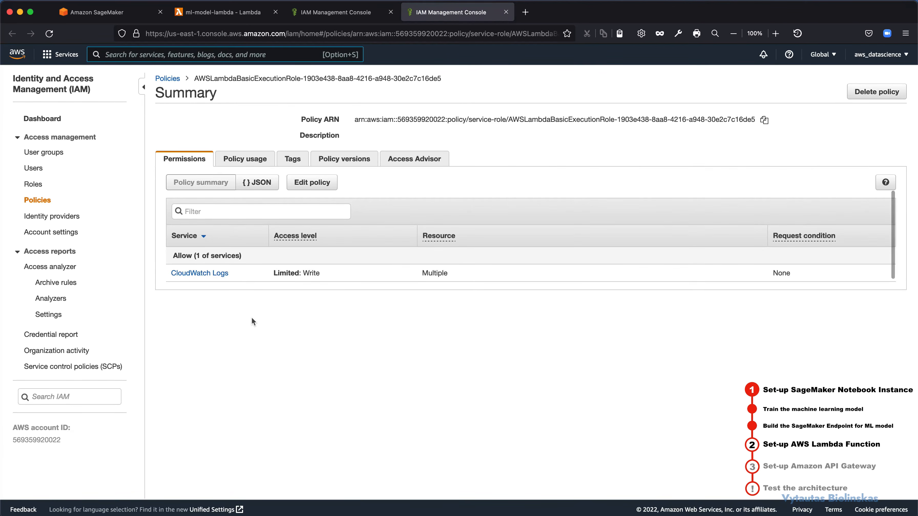
click(262, 185)
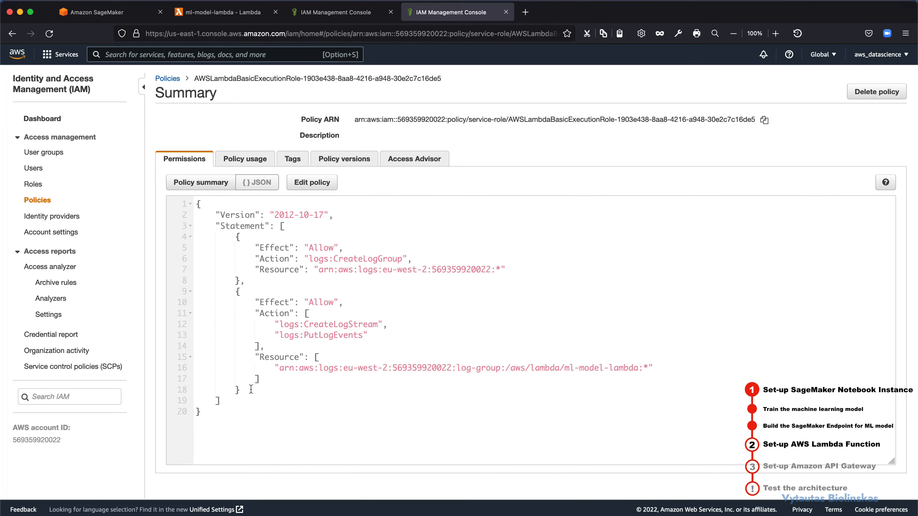
click(325, 183)
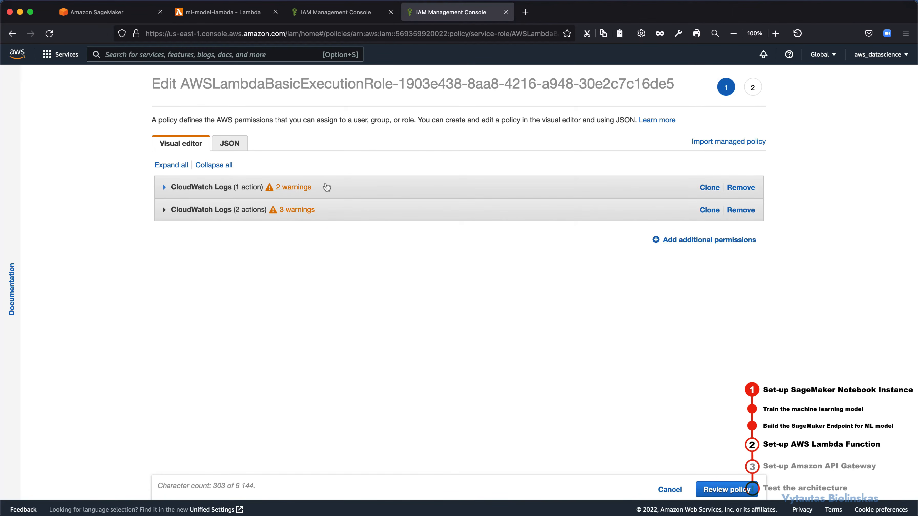
click(241, 149)
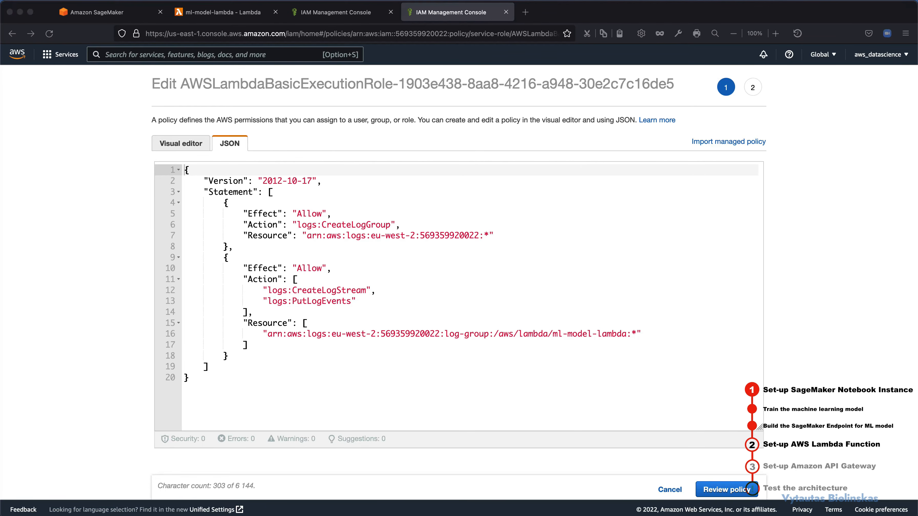
Step: Append a statement with Sid VisualEditor0 after the last policy statement, allowing sagemaker:InvokeEndpoint on resource "*"
click(233, 356)
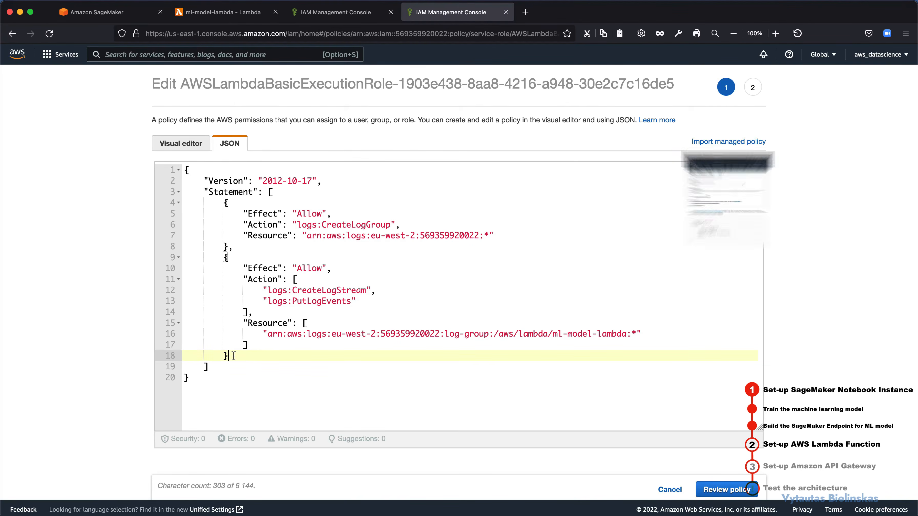
text(,)
key(Return)
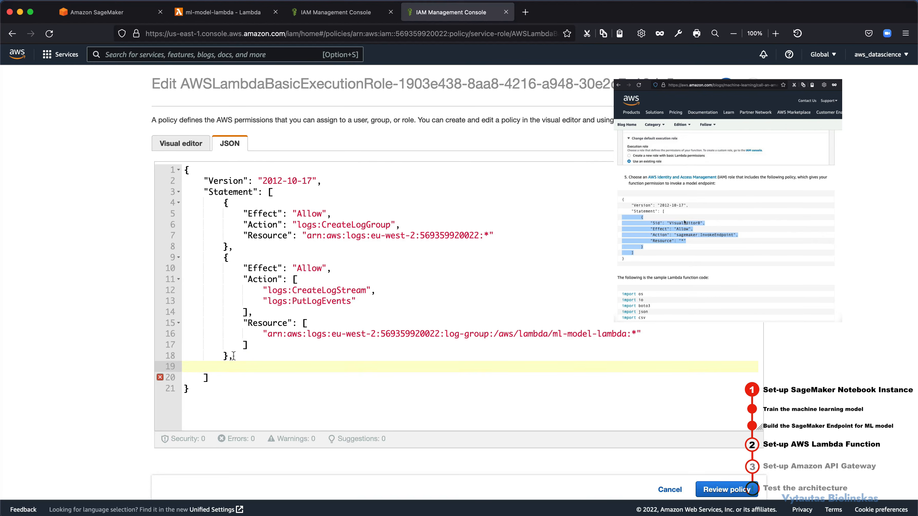
text({     "Sid": "VisualEditor0",     "Effect": "Allow",     "Action": "sagemaker:InvokeEndpoint",     "Resource": "*" })
scroll(285, 351, down, 2)
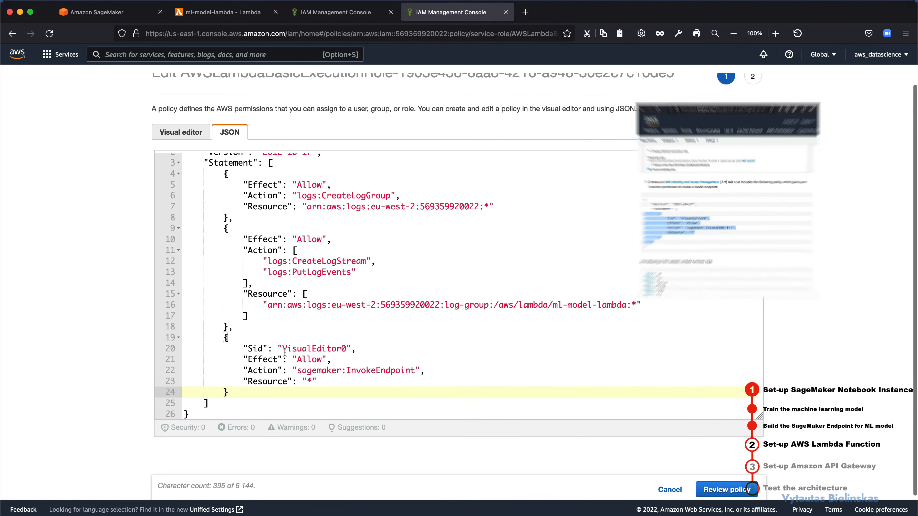
Step: Review the added InvokeEndpoint statement against the existing log statements in the policy JSON
click(244, 389)
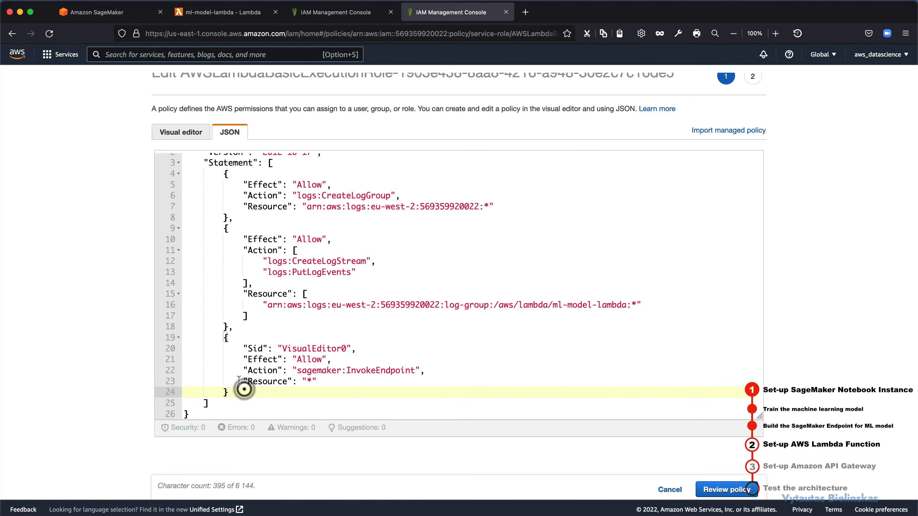
drag(244, 389, 187, 340)
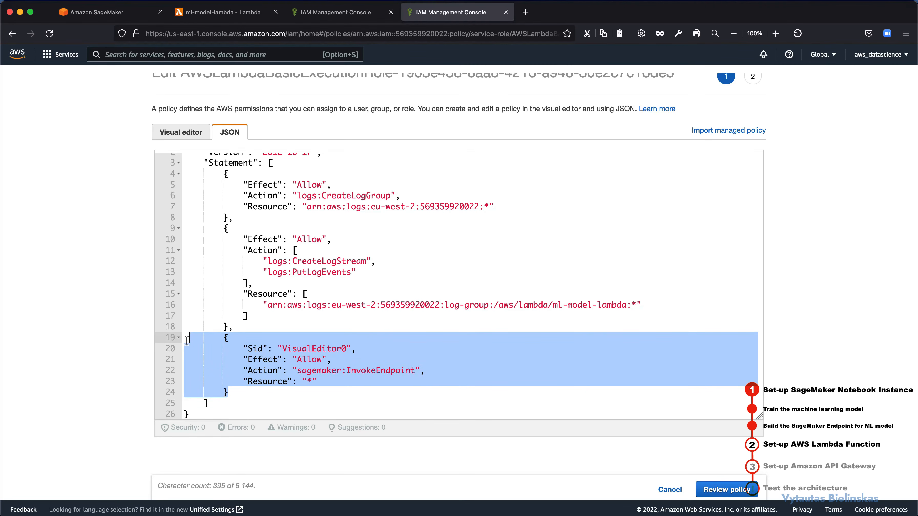
click(221, 358)
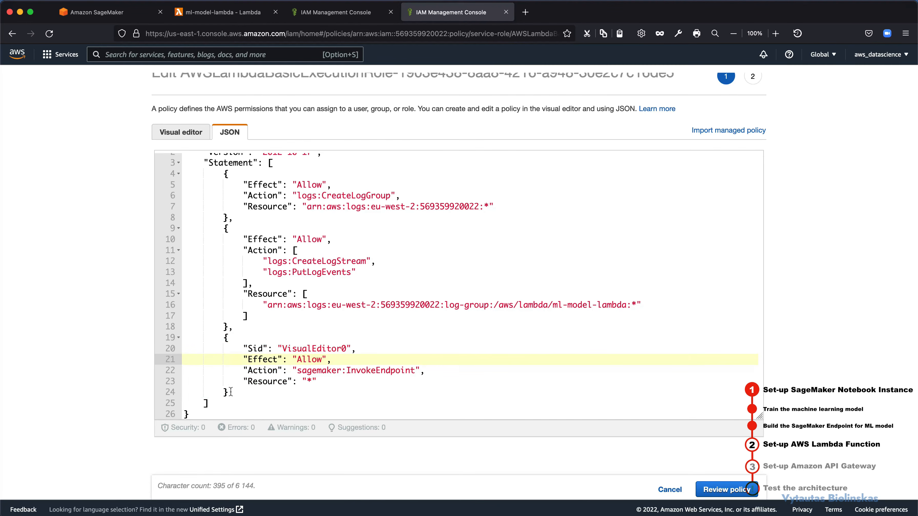
drag(301, 369, 380, 369)
click(363, 374)
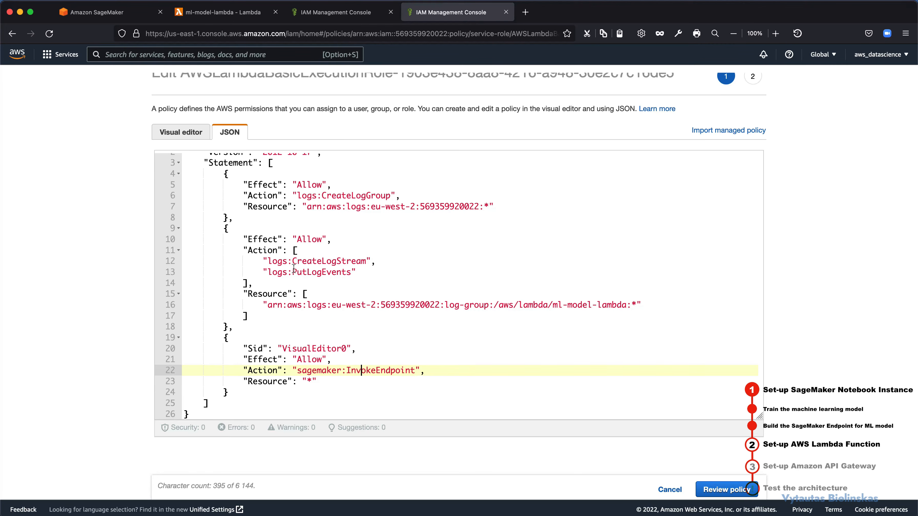
click(315, 317)
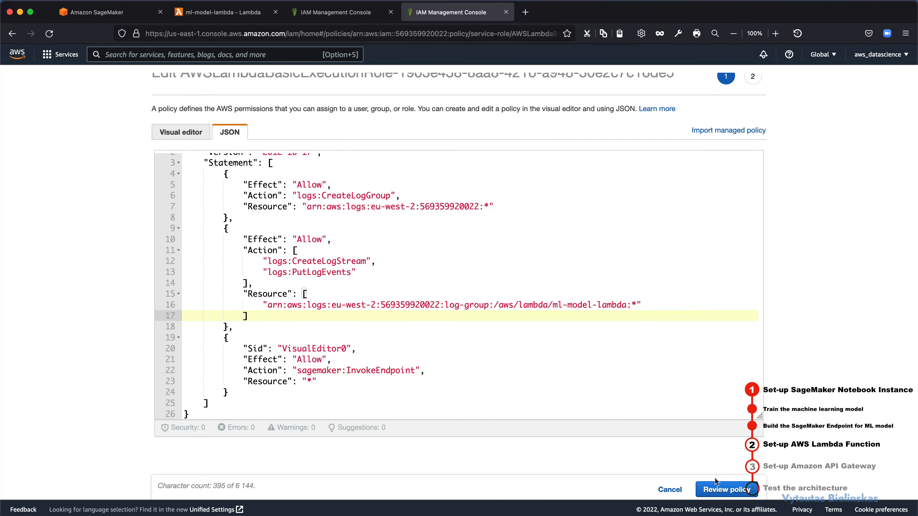
Step: Review the edited policy, save it as the default version, and check its saved JSON
click(722, 490)
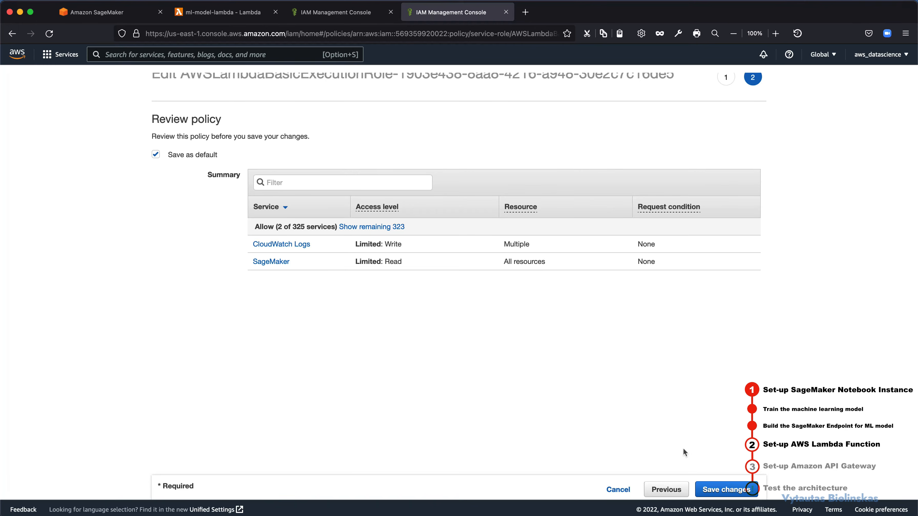
click(725, 489)
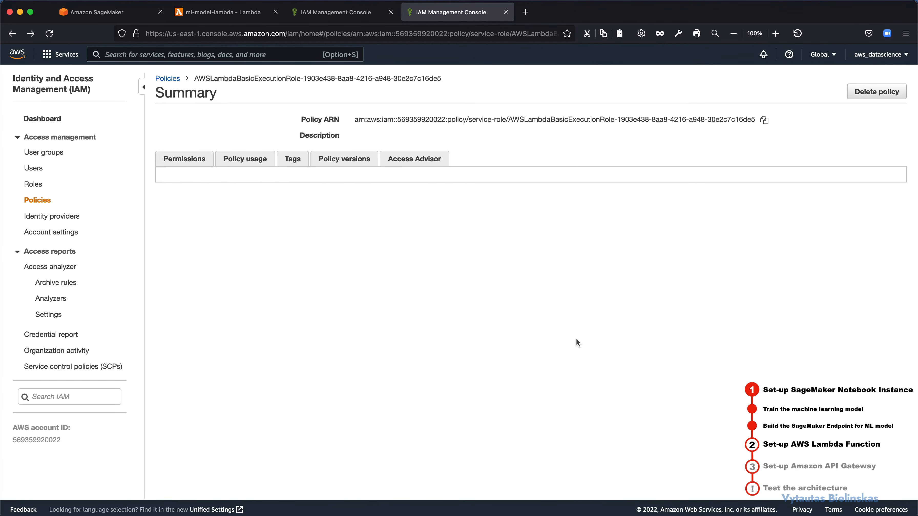
scroll(576, 338, down, 1)
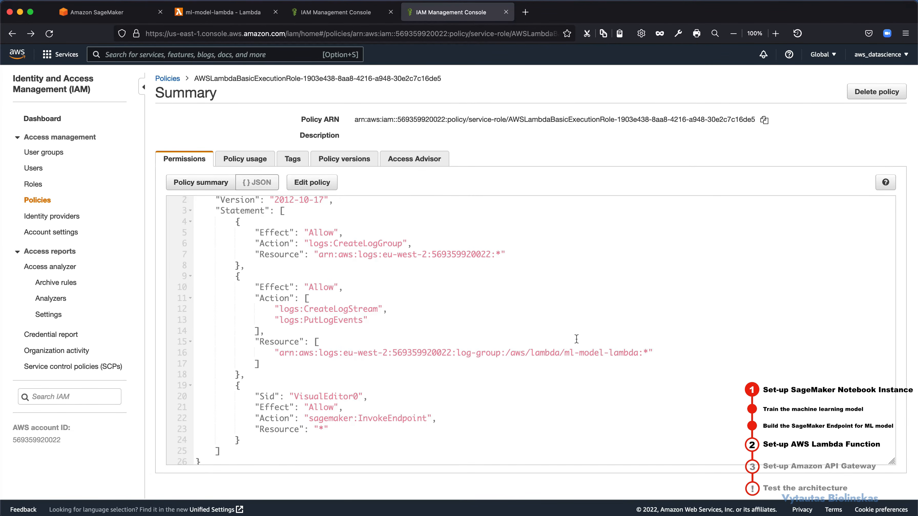
Step: Return from the IAM policy and role pages to the ml-model-lambda function's code source
scroll(576, 339, up, 1)
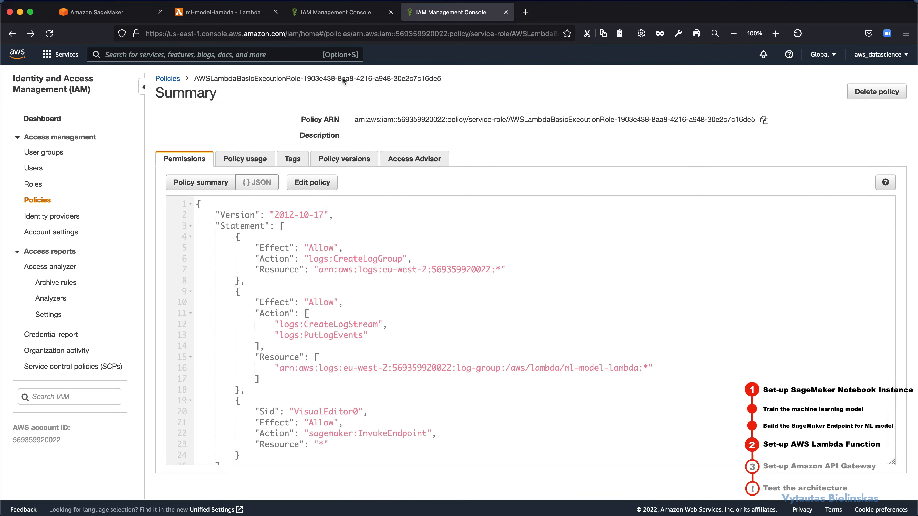
click(338, 12)
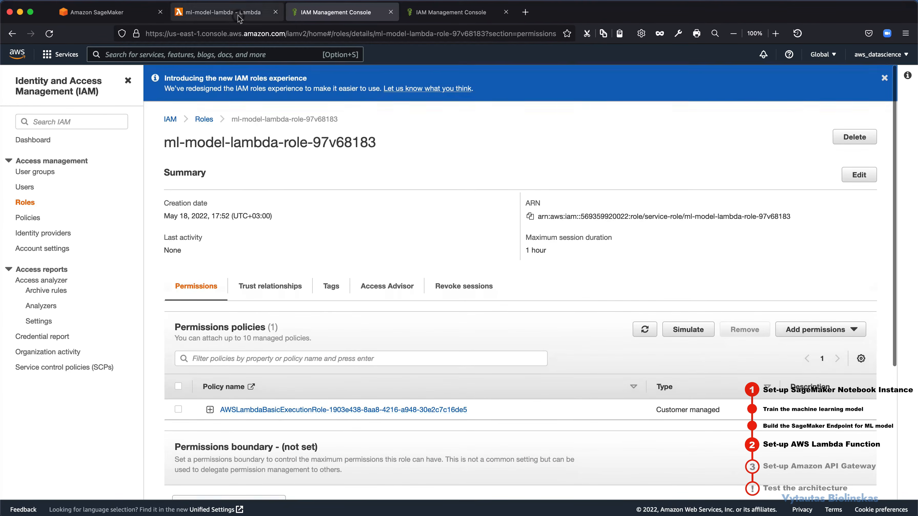
click(223, 12)
scroll(402, 175, down, 2)
click(652, 193)
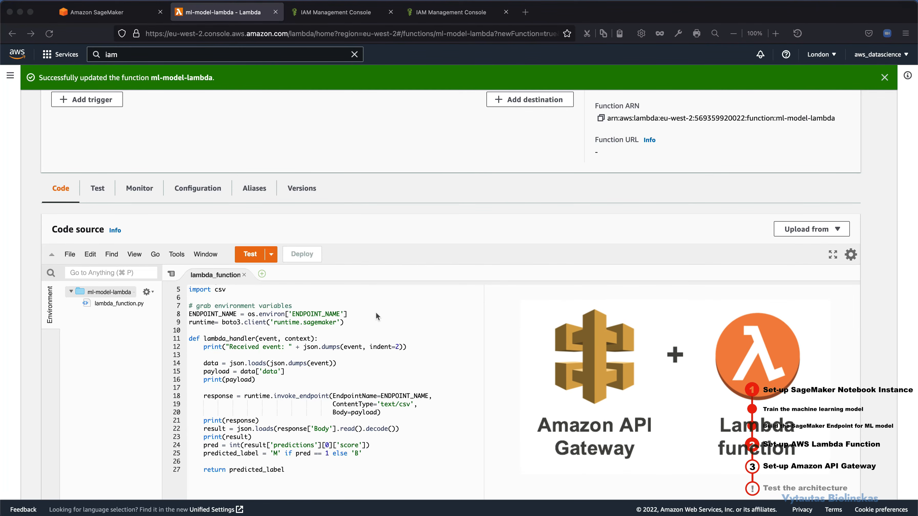
Step: Search the AWS services for "api g" and open API Gateway in a new browser tab
click(192, 55)
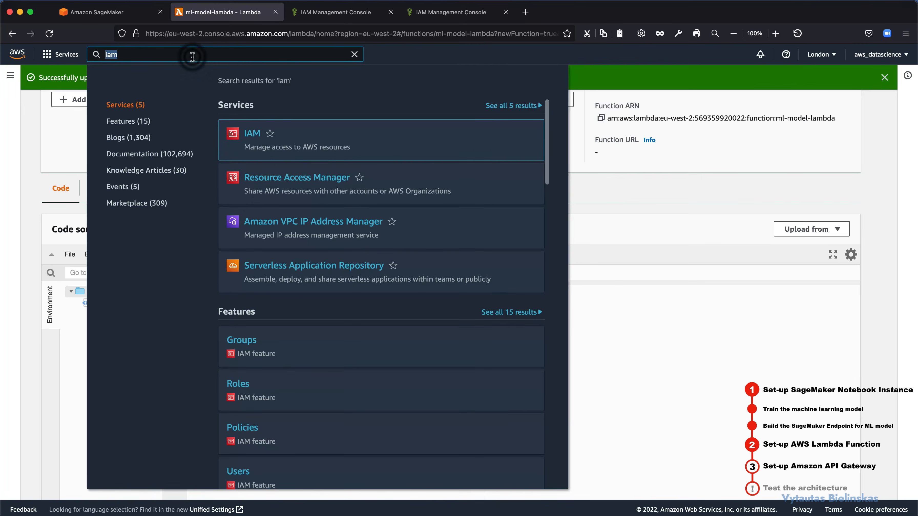
text(api g)
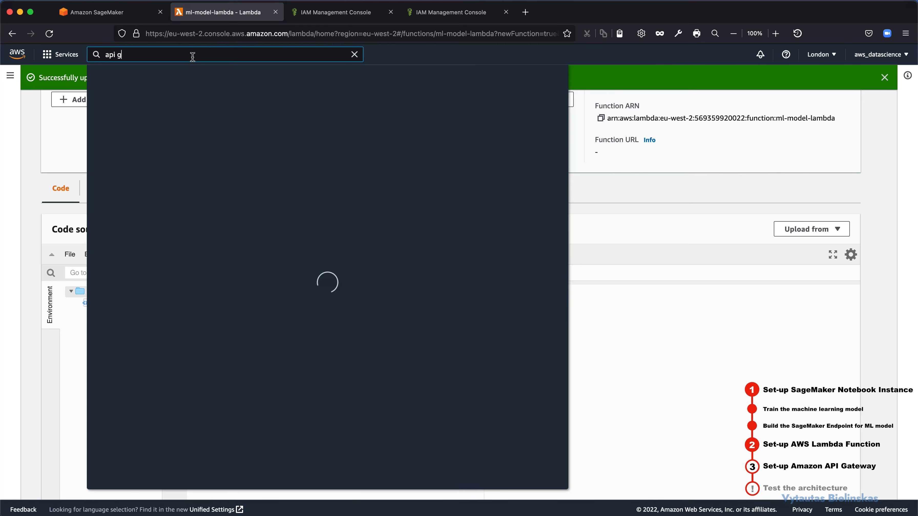
right_click(263, 134)
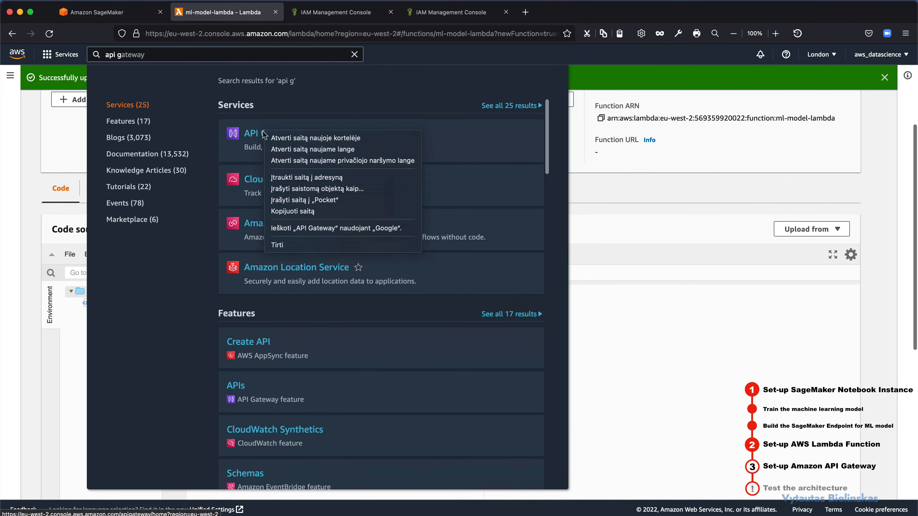
click(274, 137)
click(325, 14)
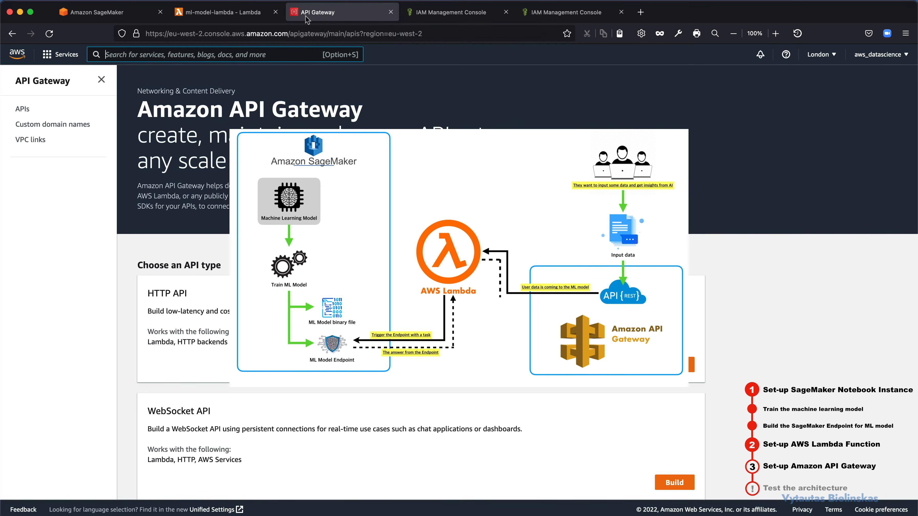
Step: Start building a public REST API and choose New API instead of the example API
scroll(303, 208, down, 7)
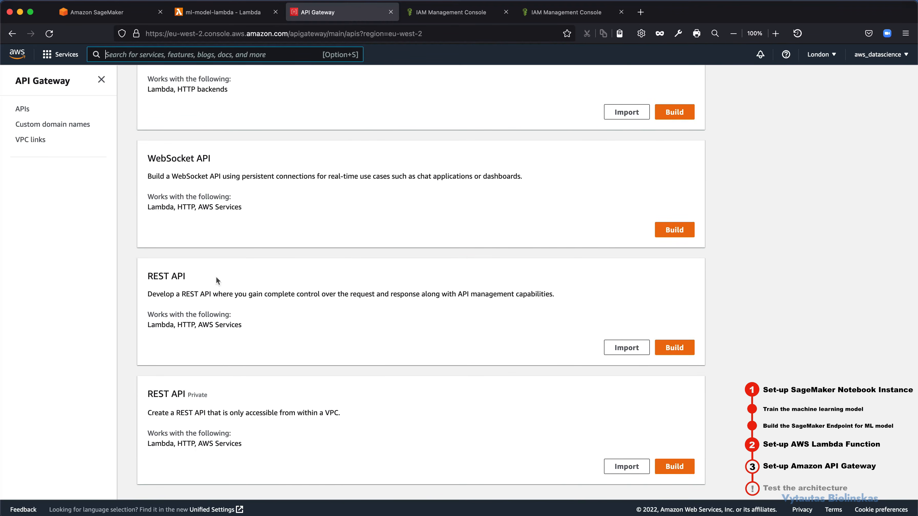
drag(151, 277, 166, 279)
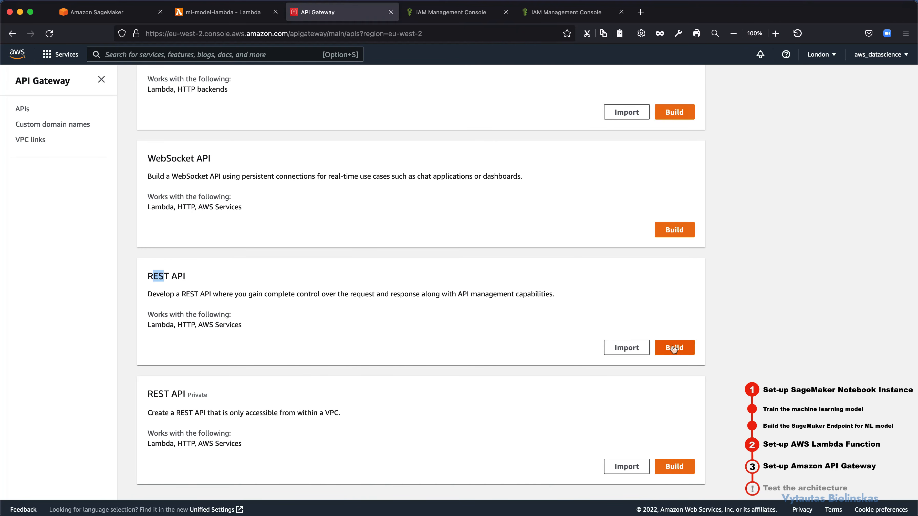
click(673, 348)
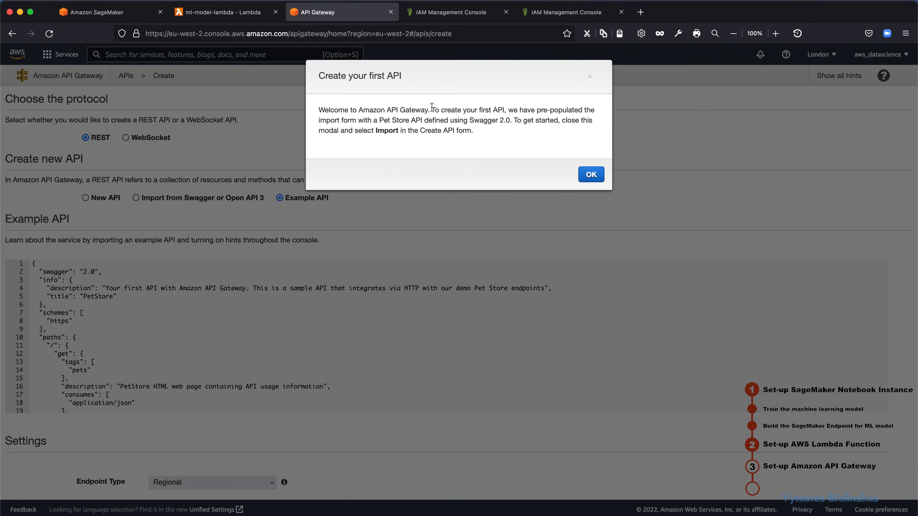
click(585, 179)
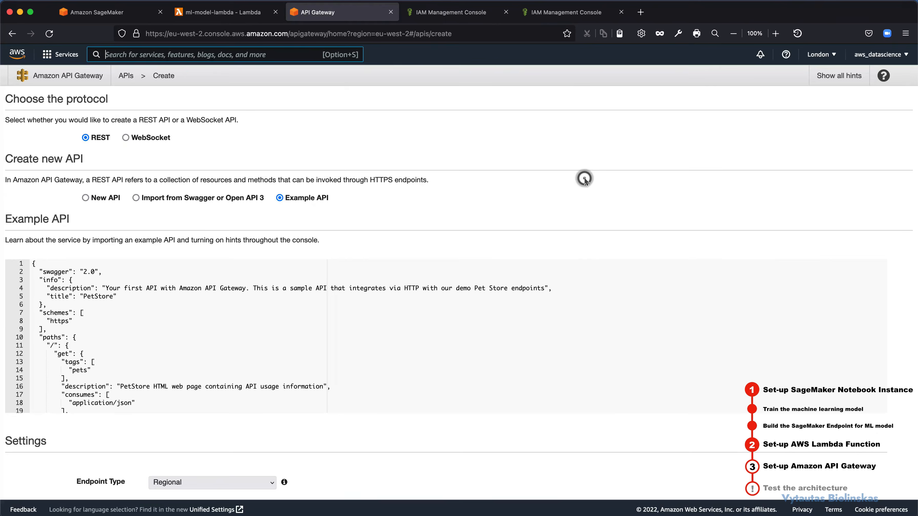
click(90, 199)
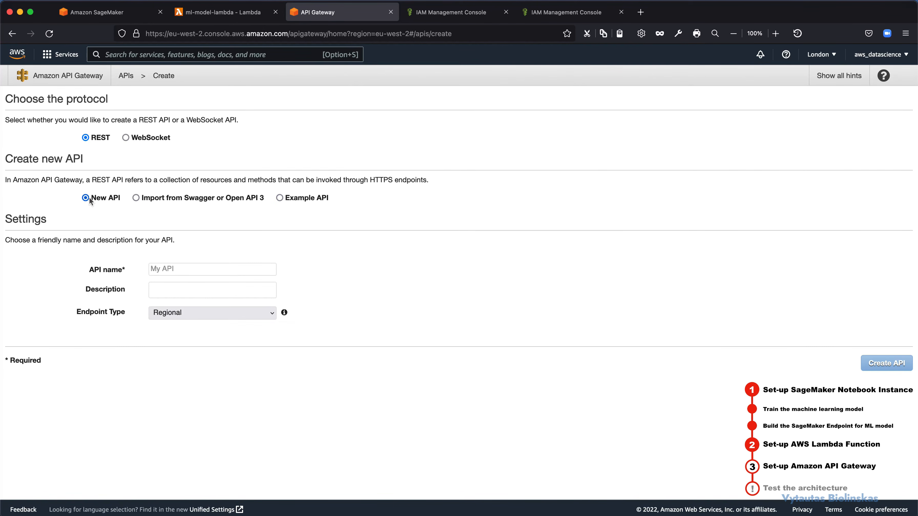
Step: Name the API ml-model-api, describe it as "My ML API", and create it with the Regional endpoint type
click(164, 266)
text(ml-model-api)
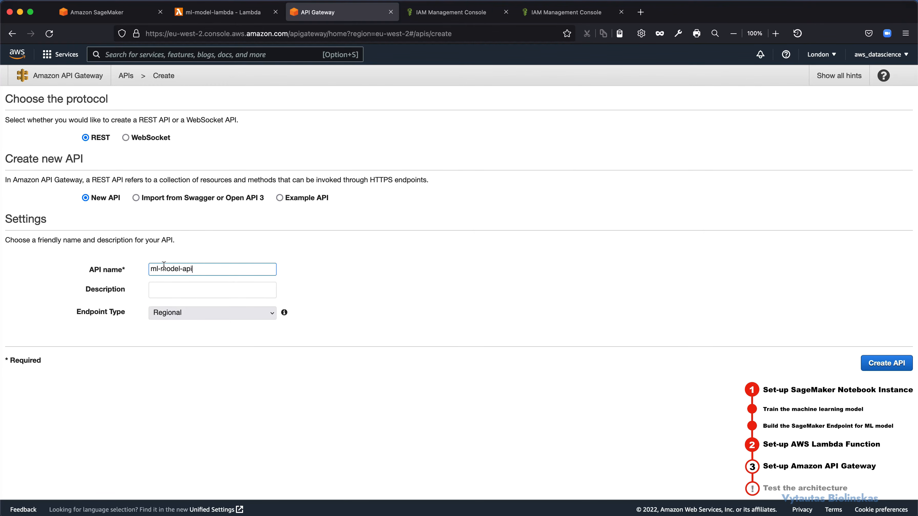
click(168, 292)
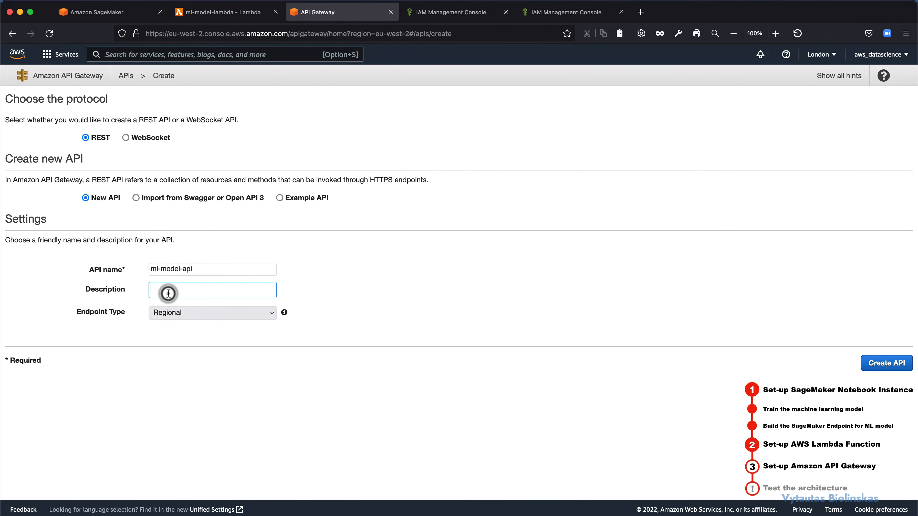
text(My ML API)
click(884, 365)
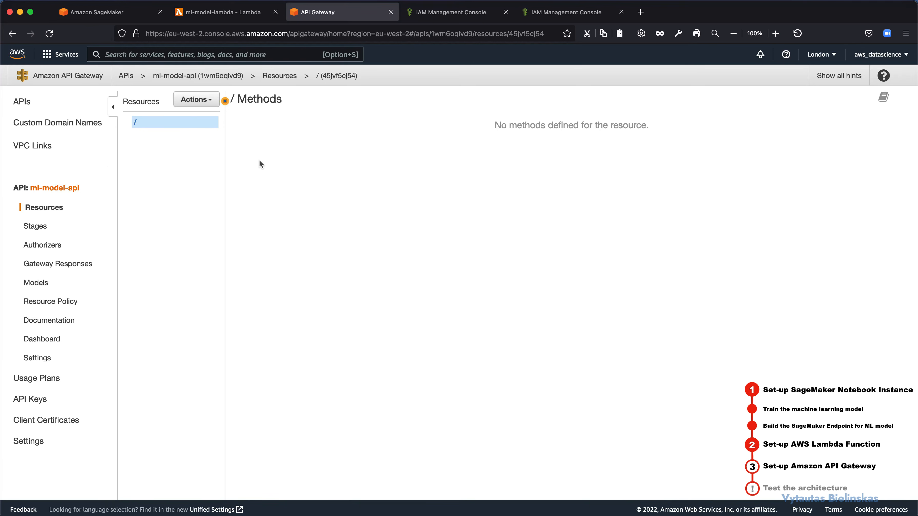
Step: Create a child resource named api-ml-model under the API's root resource
click(199, 100)
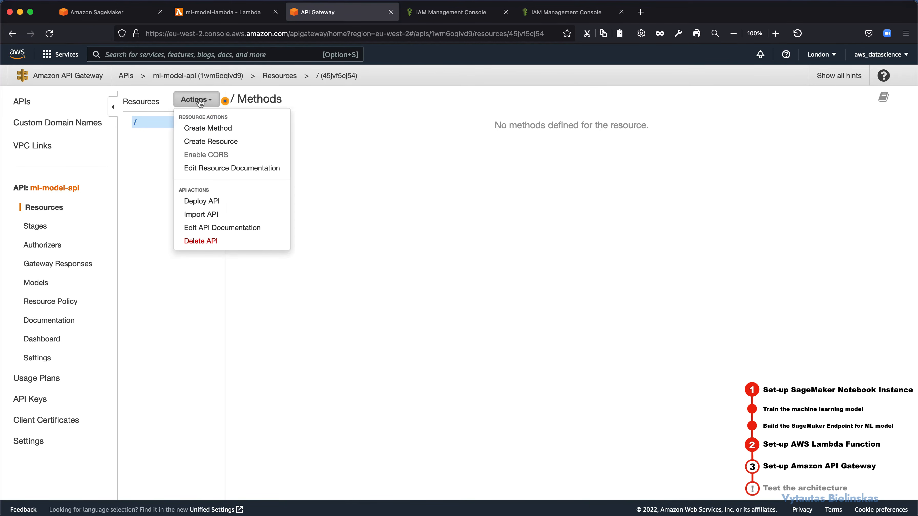
click(209, 141)
click(433, 158)
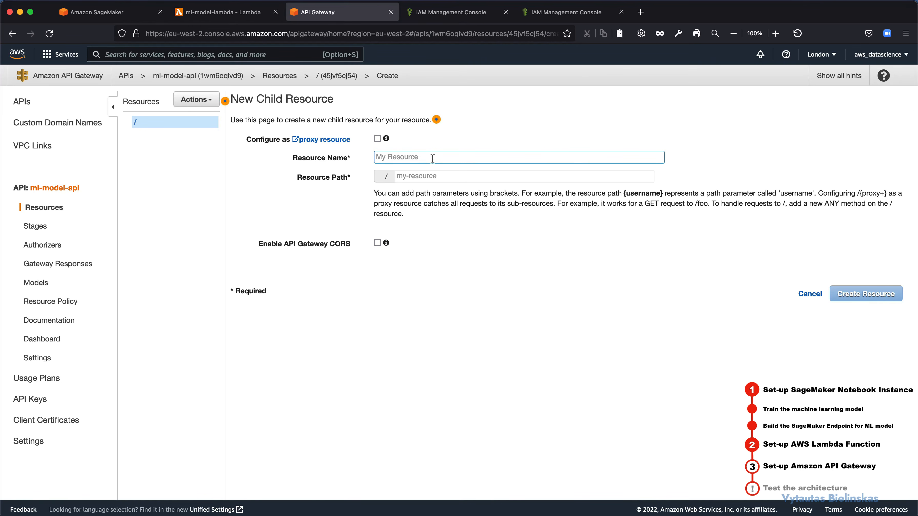
text(api)
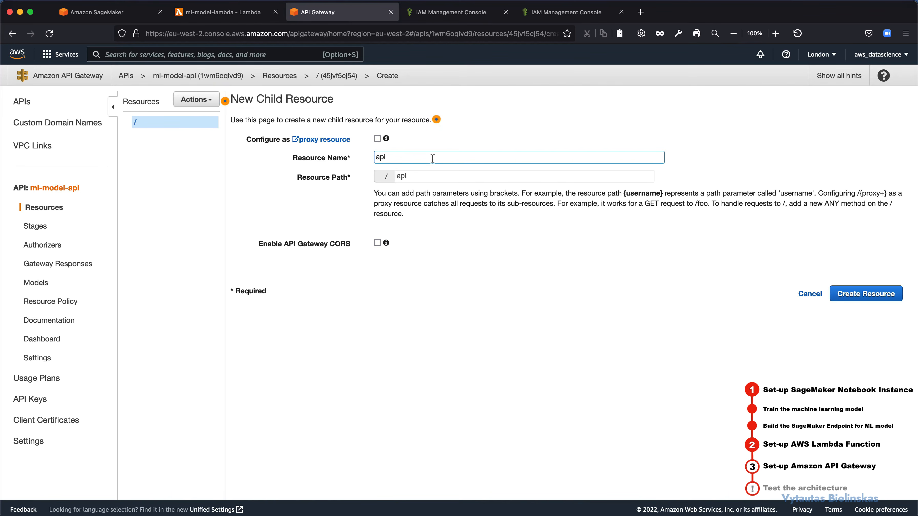
text(-ml-model)
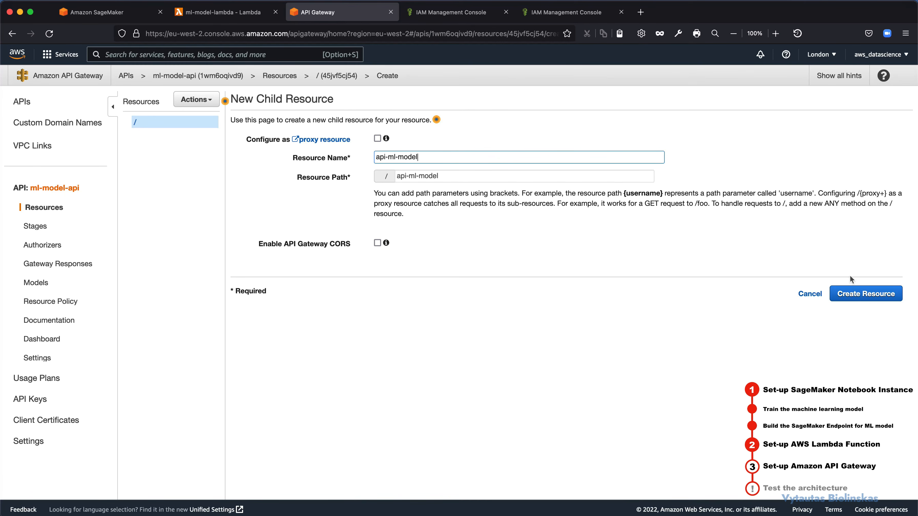
click(865, 295)
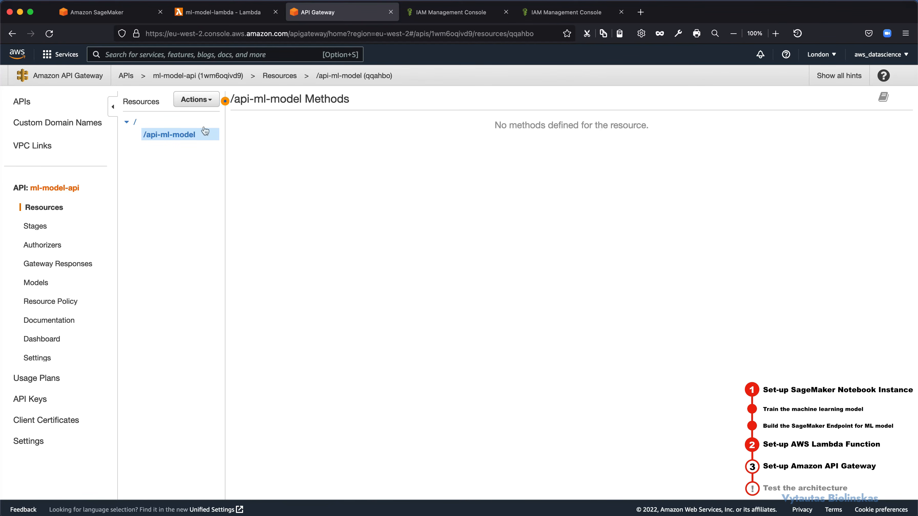
Step: Add a POST method to the /api-ml-model resource
click(203, 109)
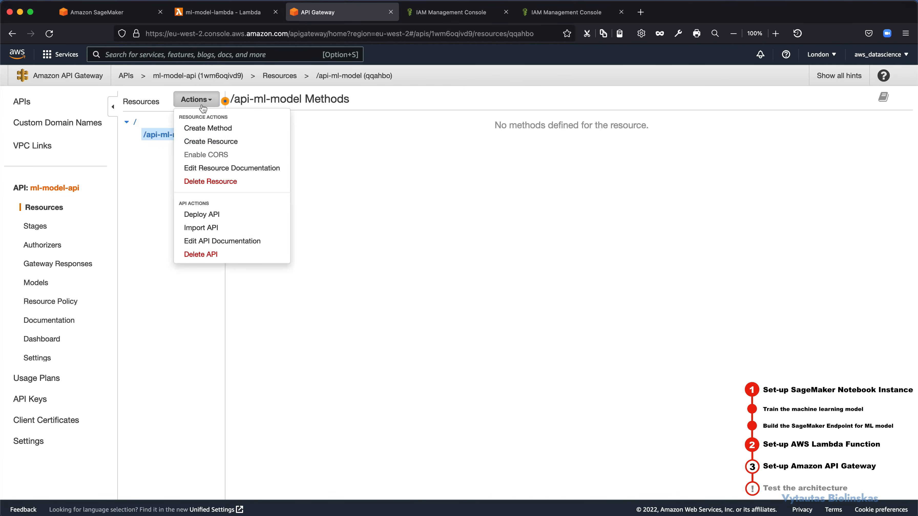
click(205, 129)
click(185, 148)
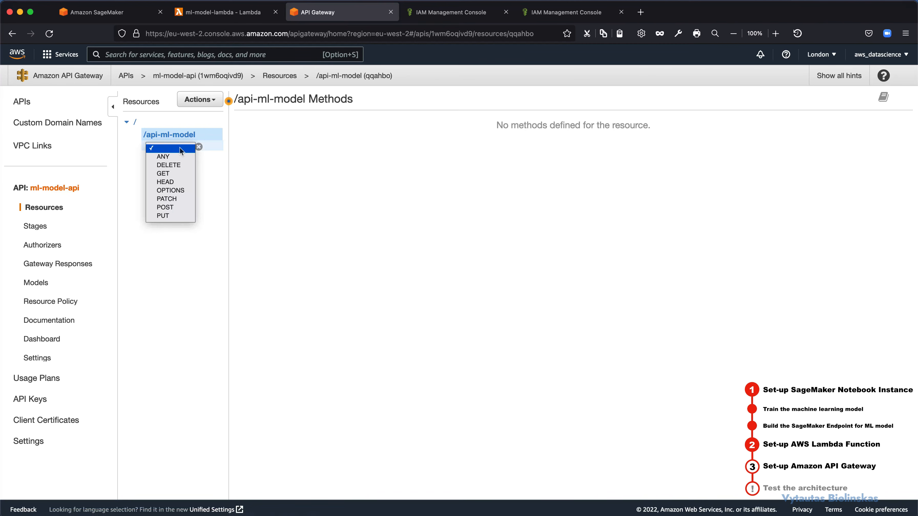
click(167, 207)
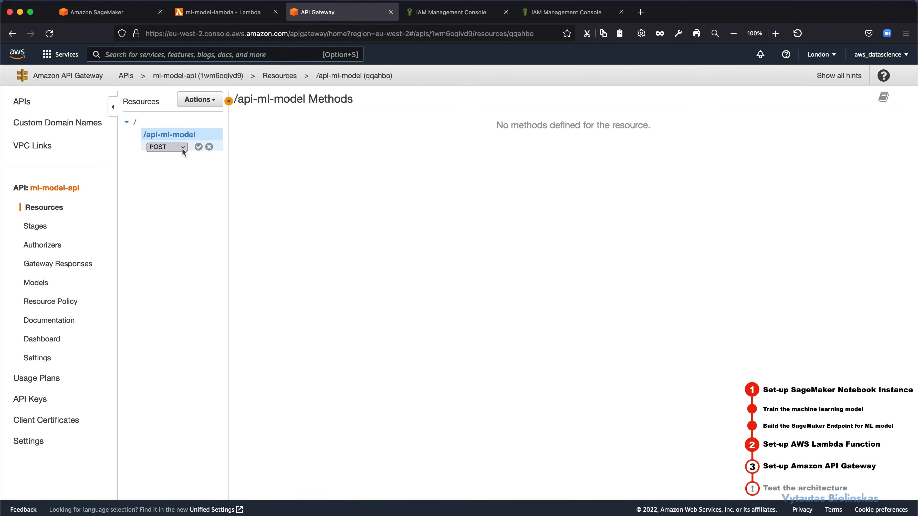
click(199, 147)
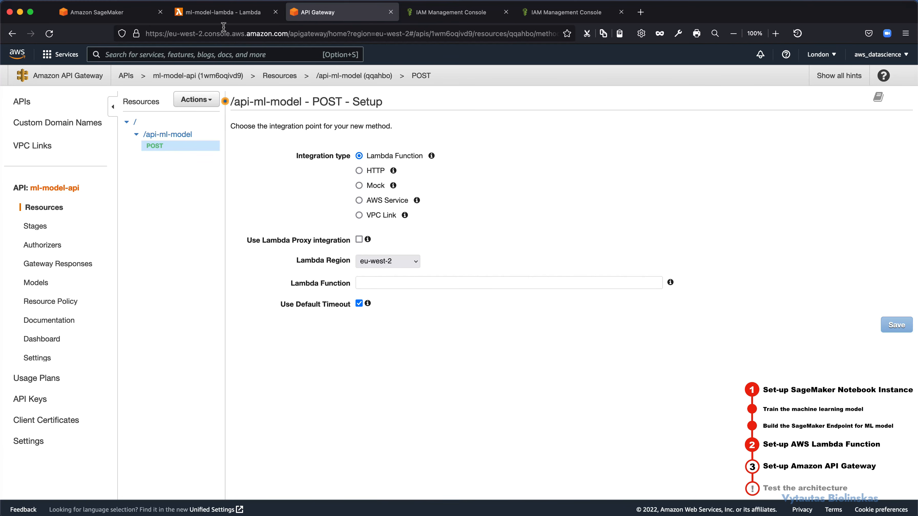
Step: Copy the function name ml-model-lambda from the Lambda function's page
click(223, 12)
scroll(289, 289, down, 2)
click(632, 200)
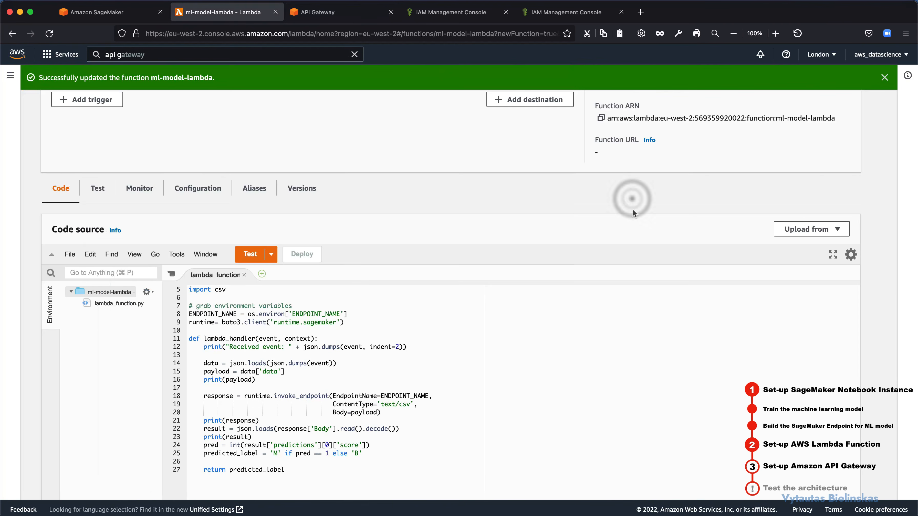
scroll(169, 145, up, 5)
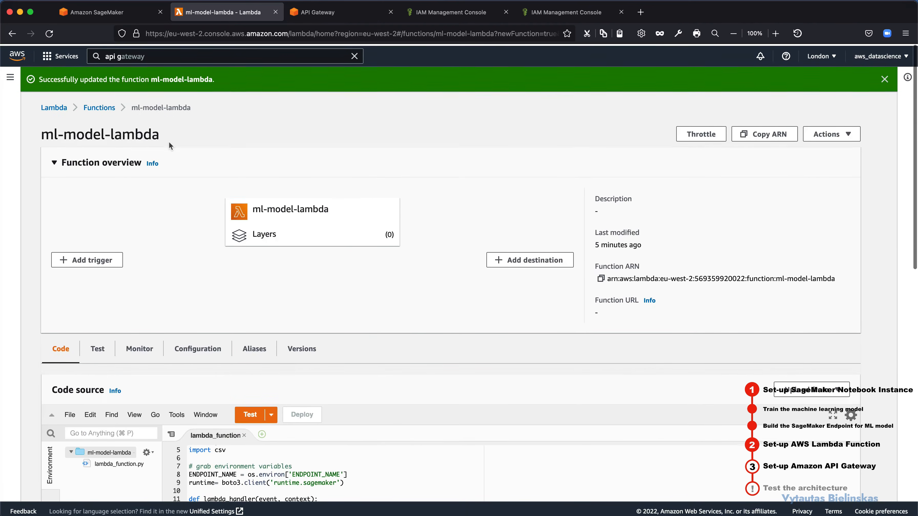
triple_click(161, 134)
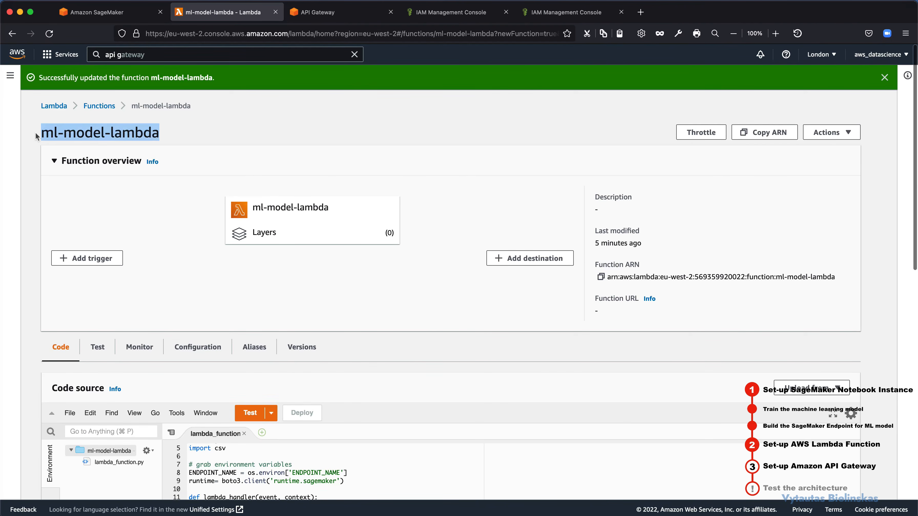
right_click(67, 129)
click(78, 136)
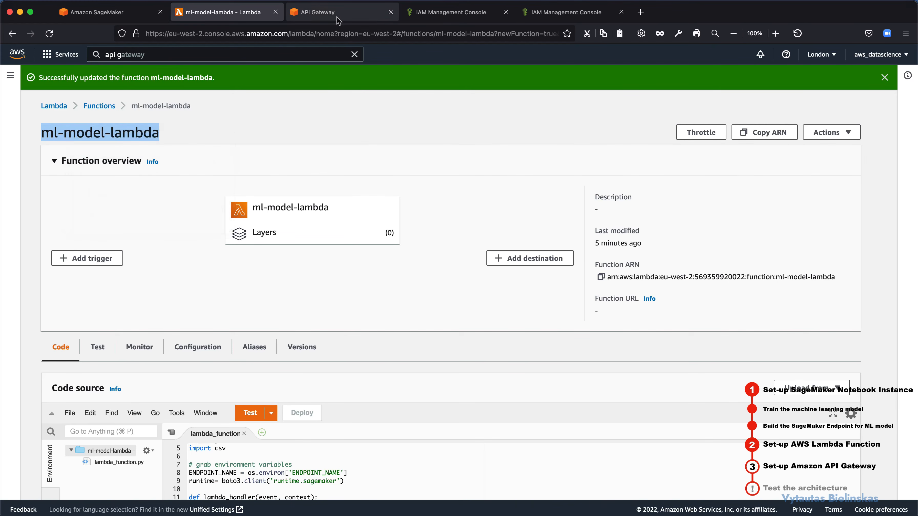
Step: Set ml-model-lambda as the POST method's Lambda function, save the integration, and grant API Gateway permission to invoke it
click(337, 14)
click(380, 281)
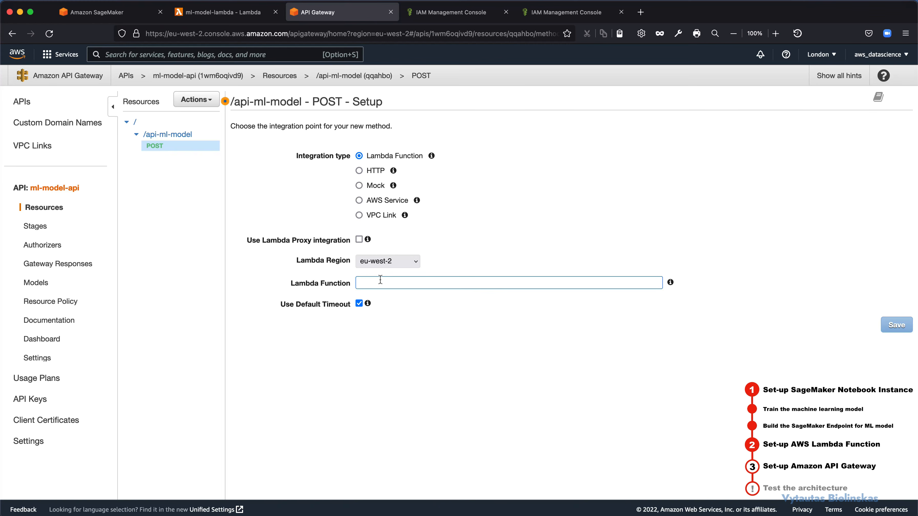
key(super+v)
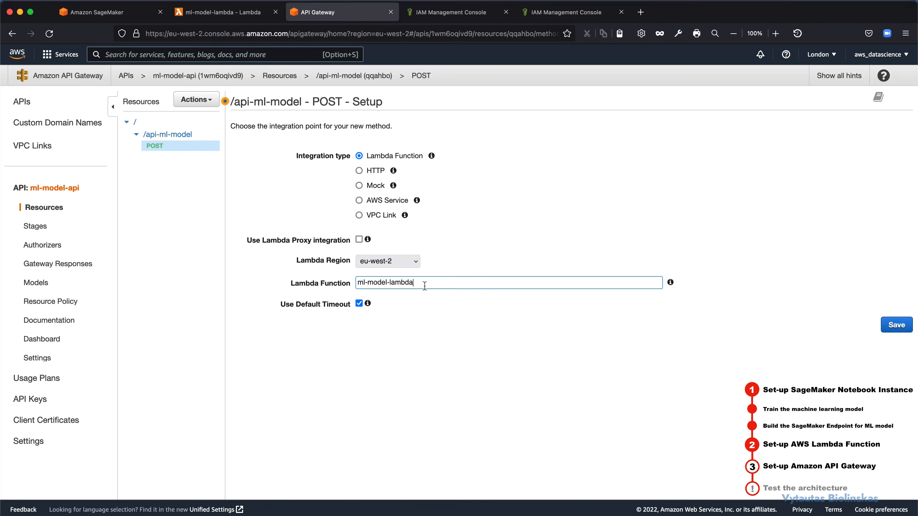
key(BackSpace)
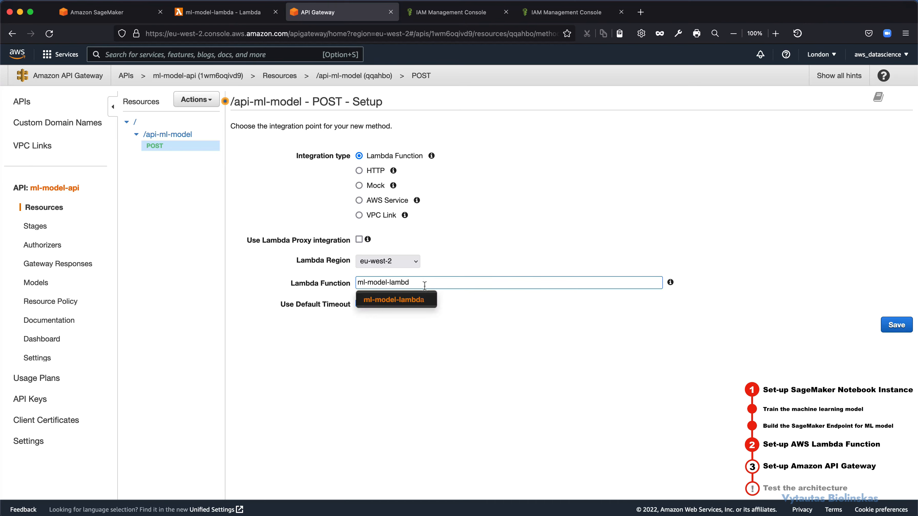
click(404, 303)
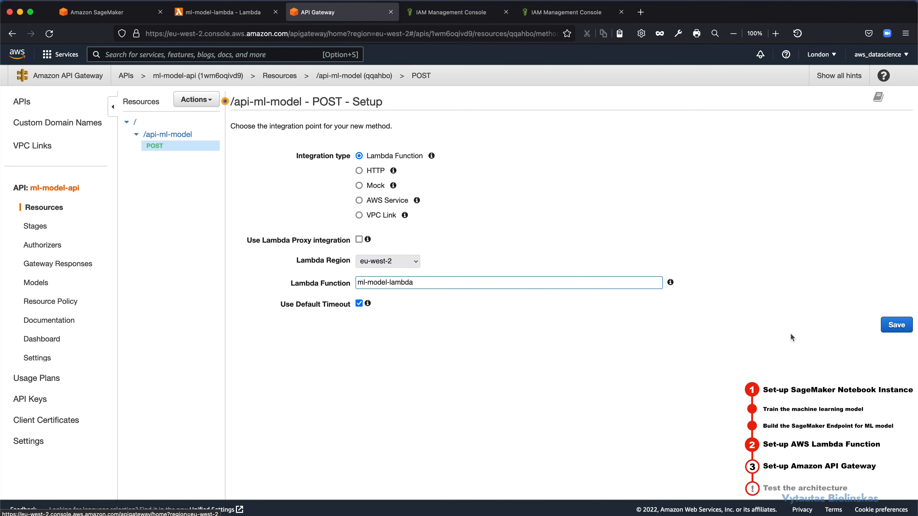
click(889, 324)
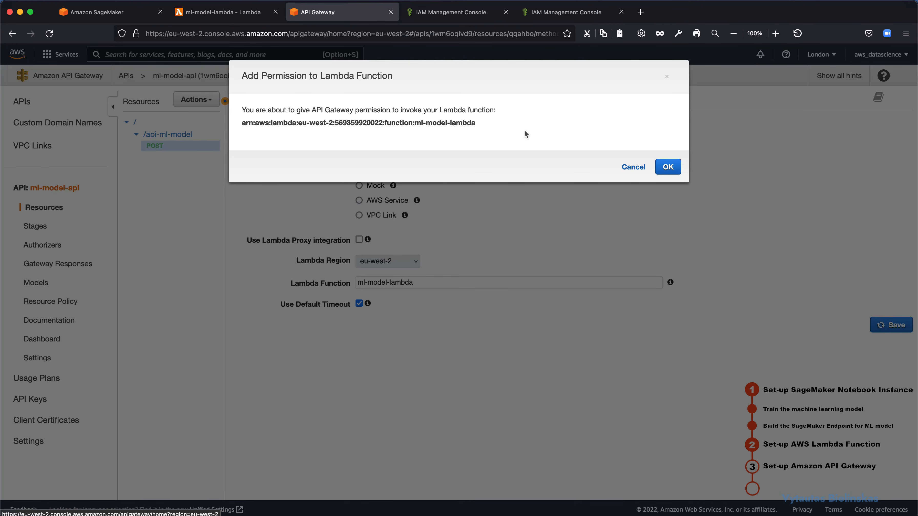
click(667, 166)
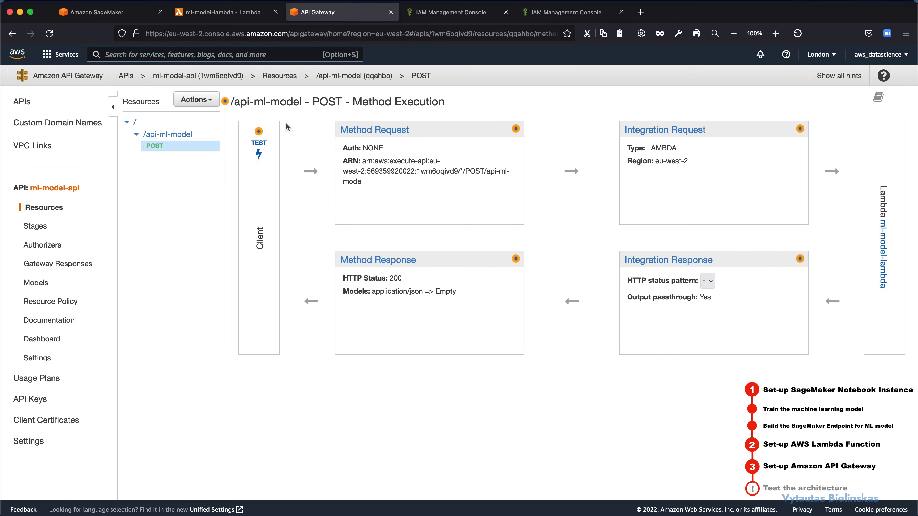
Step: Open the test page of the /api-ml-model POST method and go to its request body
click(259, 145)
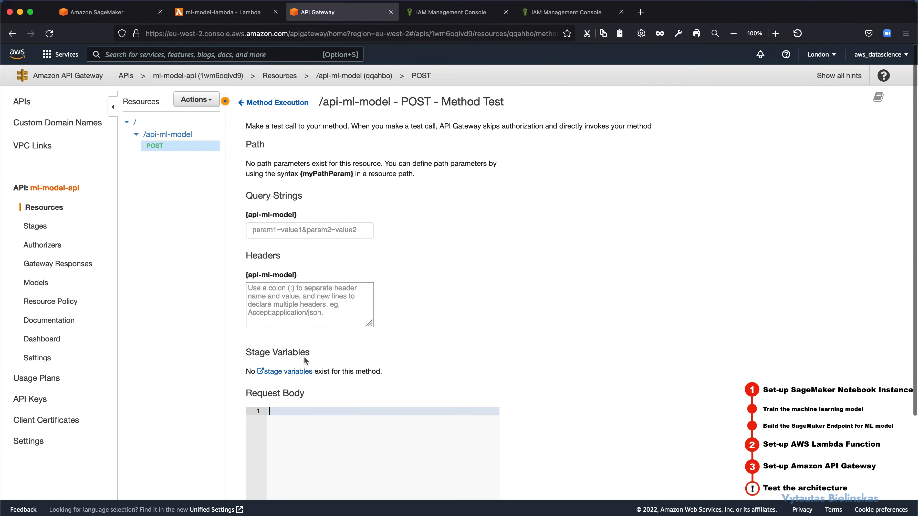
scroll(303, 356, down, 1)
scroll(305, 358, down, 2)
click(300, 349)
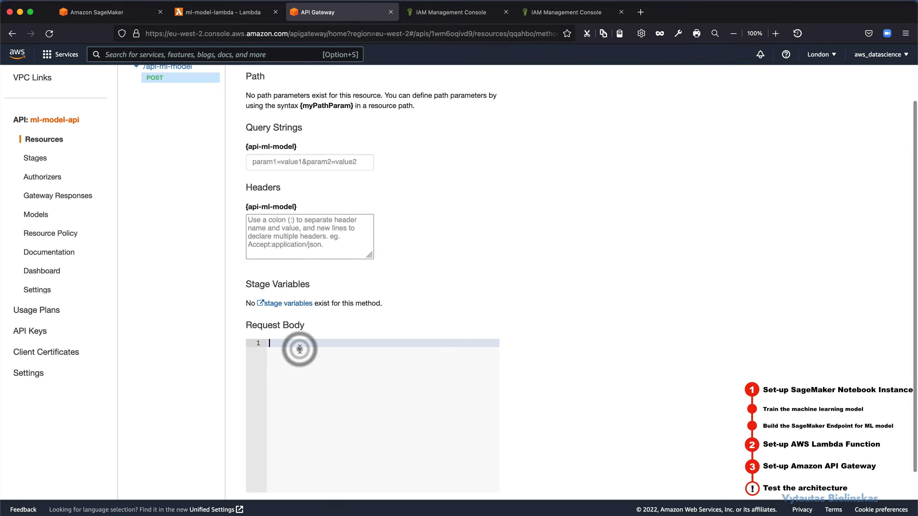
click(300, 349)
scroll(299, 348, down, 2)
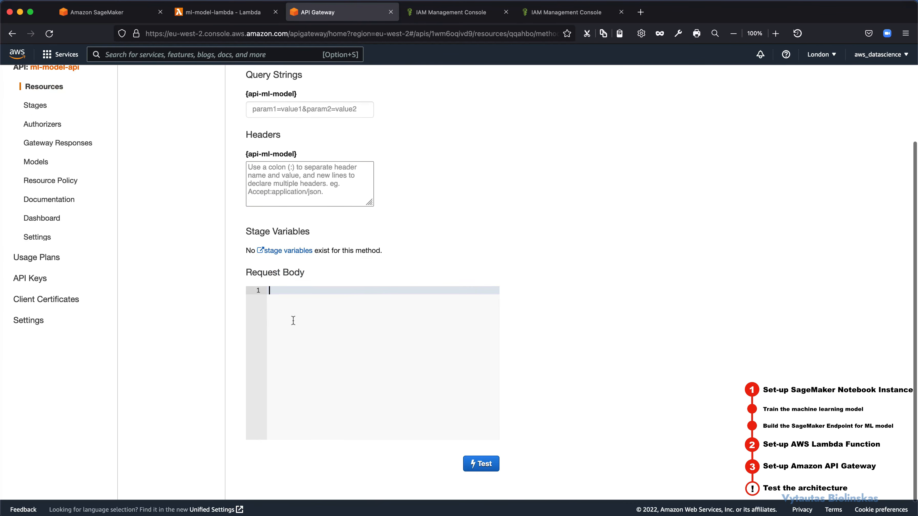
click(288, 300)
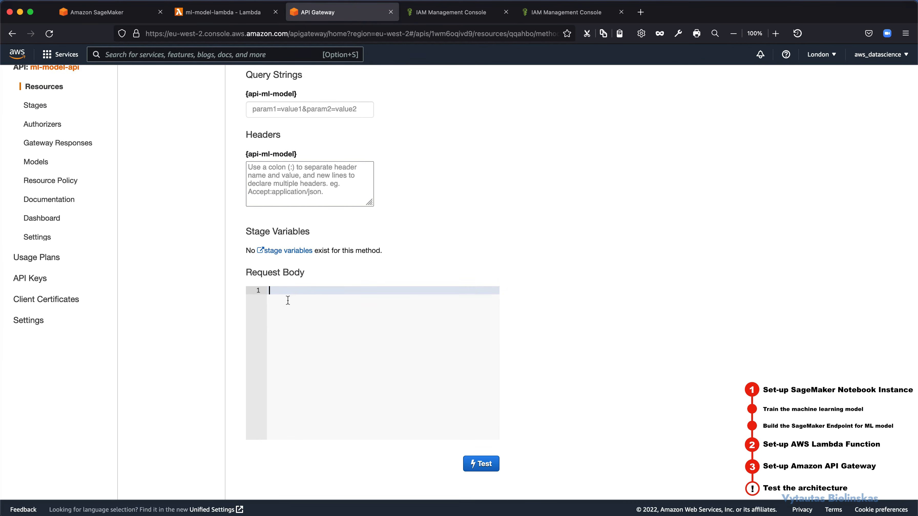
drag(252, 272, 304, 274)
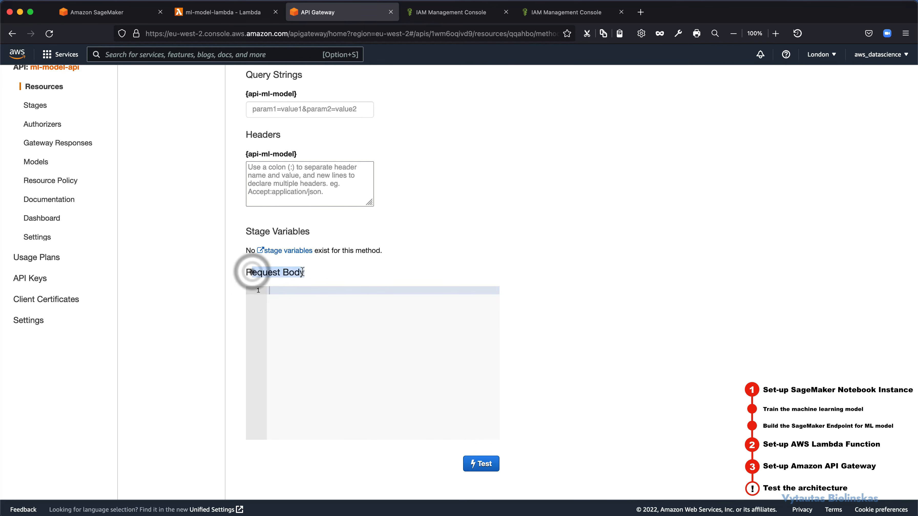
click(298, 299)
Step: Enter a JSON object with a "data" key and an empty string value, {"data": ""}, in the test's request body
key(super+Tab)
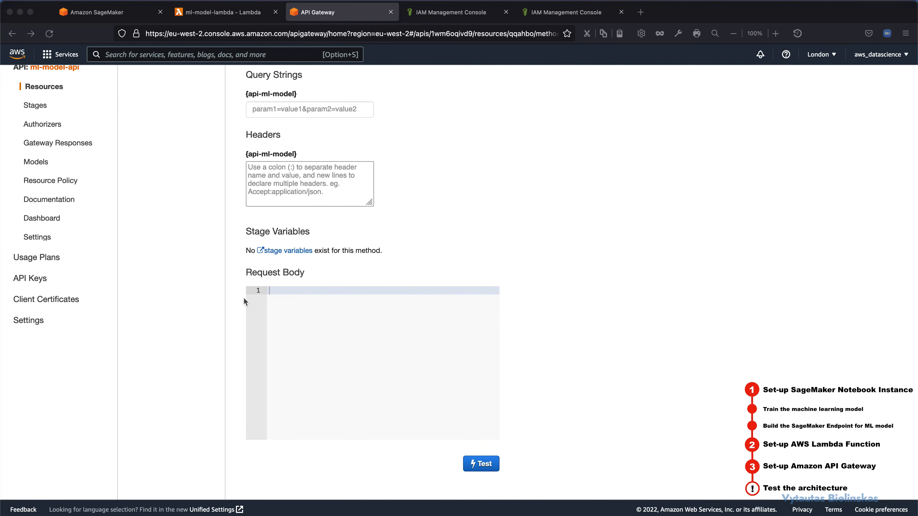
click(304, 292)
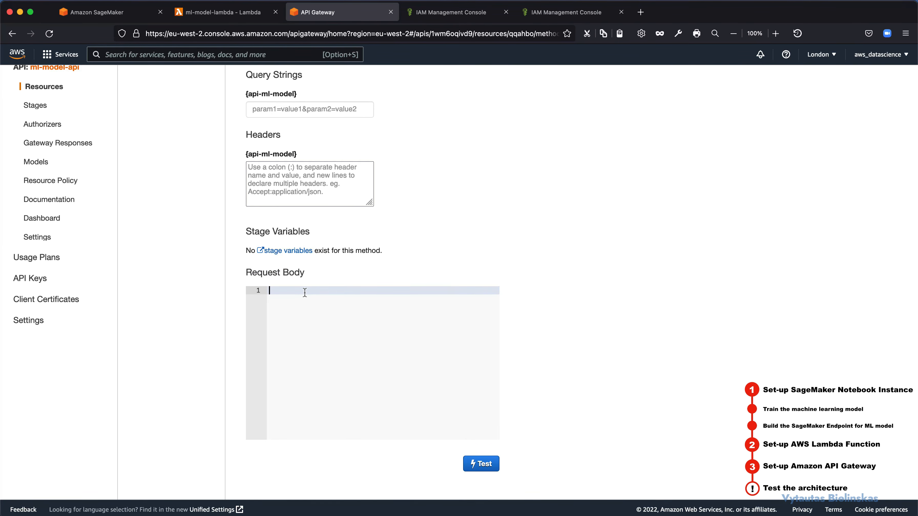
text({})
key(Left)
text("data")
key(space)
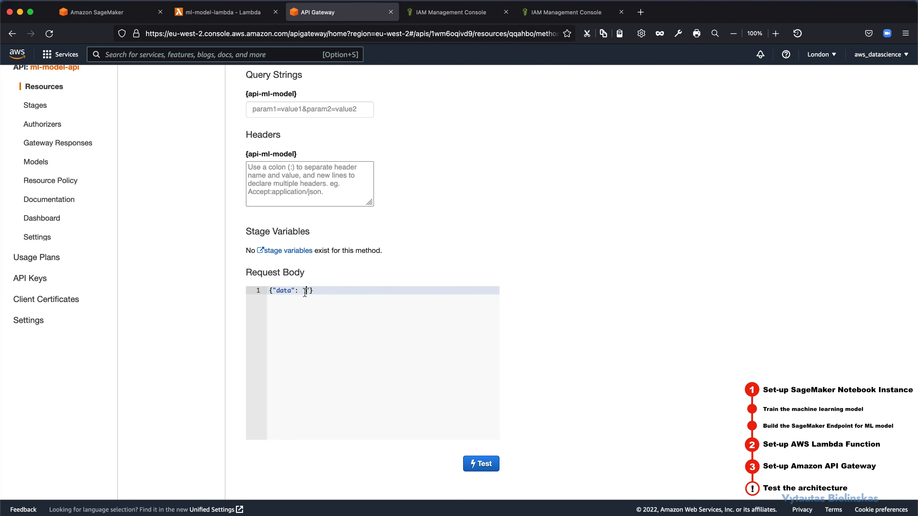
Step: Paste the copied comma-separated sample record, ending in 8, 8, 3, 2, 1, 6, into the request body's empty "data" string
text(1257815, 5, 1, 3, 1, 2, 2, 1, 1, 6, 4, 3, 2, 5, 5, 6, 5, 4, 4, 23, 6, 3, 2, 7, 8, 8, 3, 2, 1, 6)
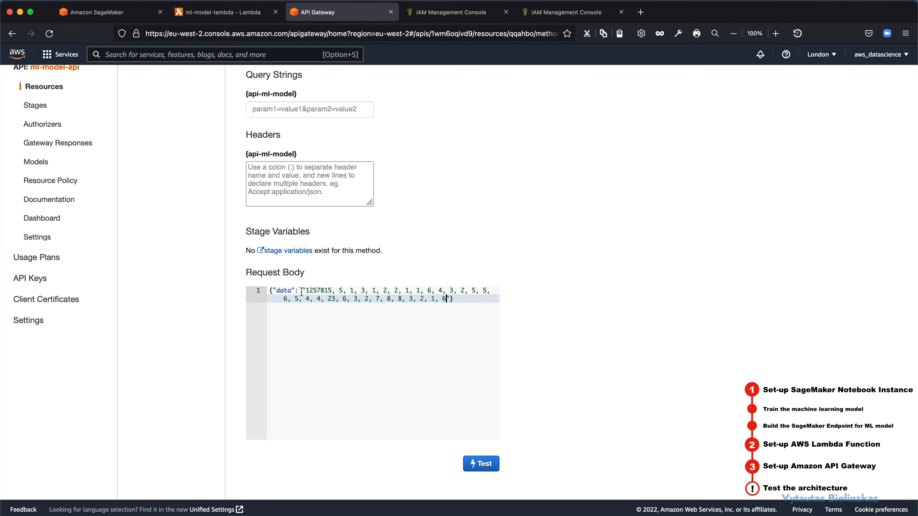
double_click(308, 292)
click(337, 292)
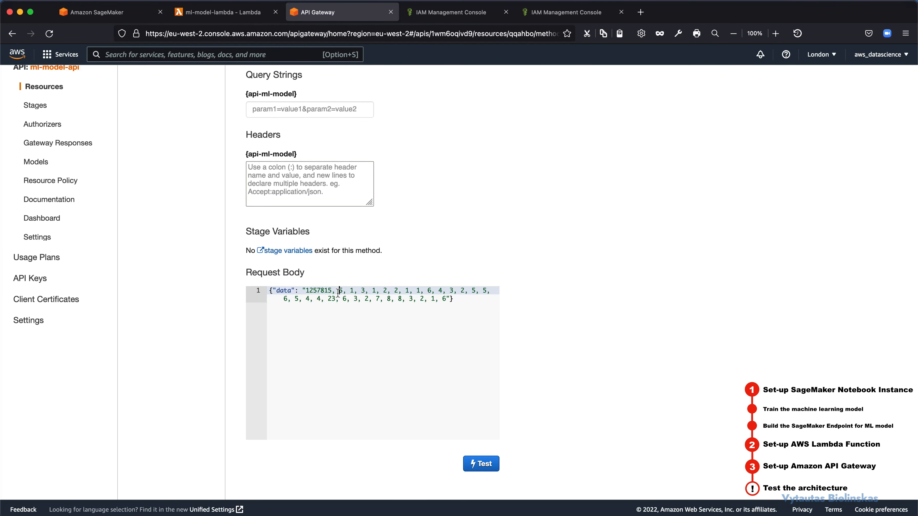
drag(310, 292, 353, 292)
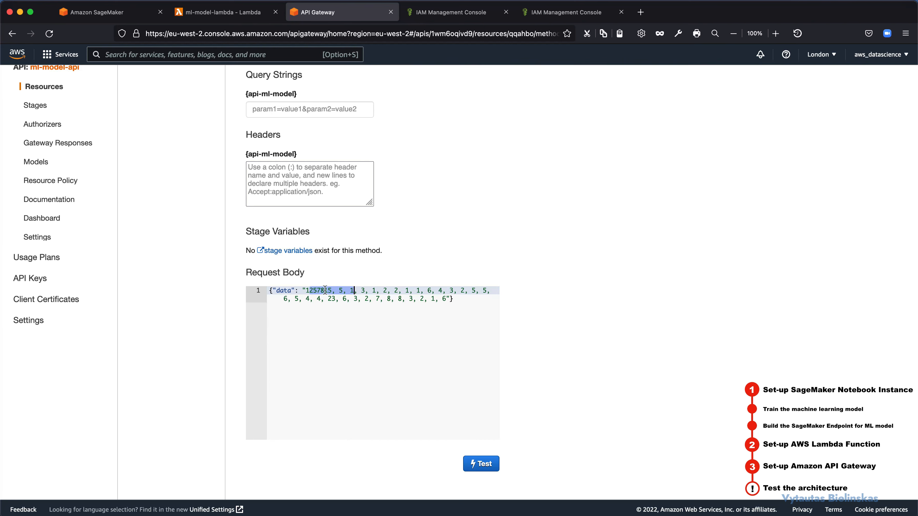
click(447, 300)
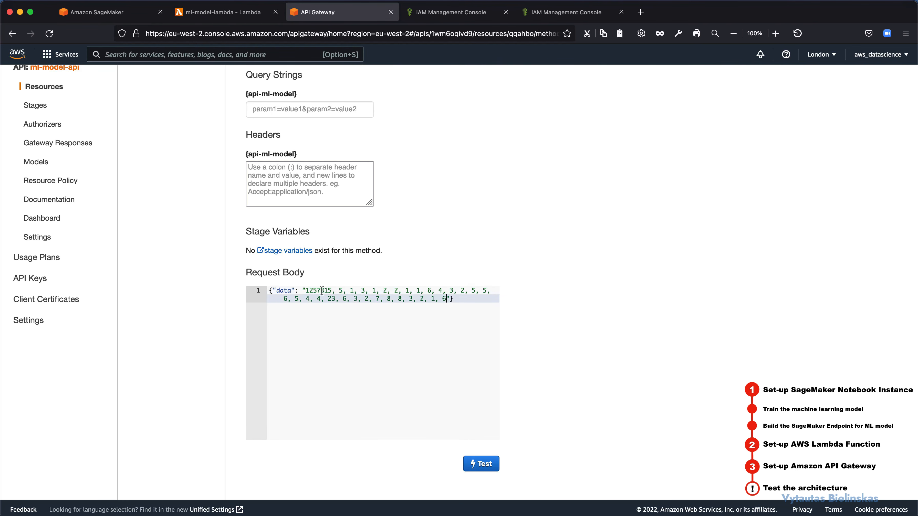
drag(321, 290, 406, 299)
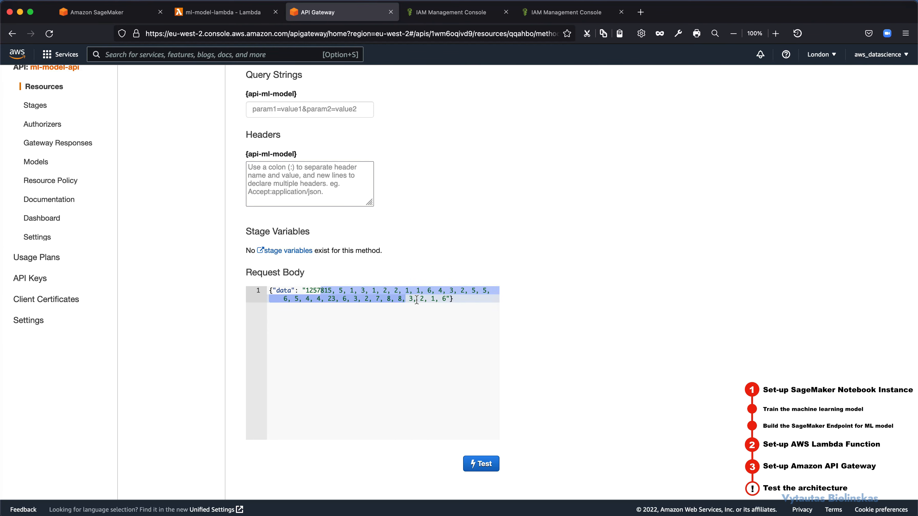
click(437, 337)
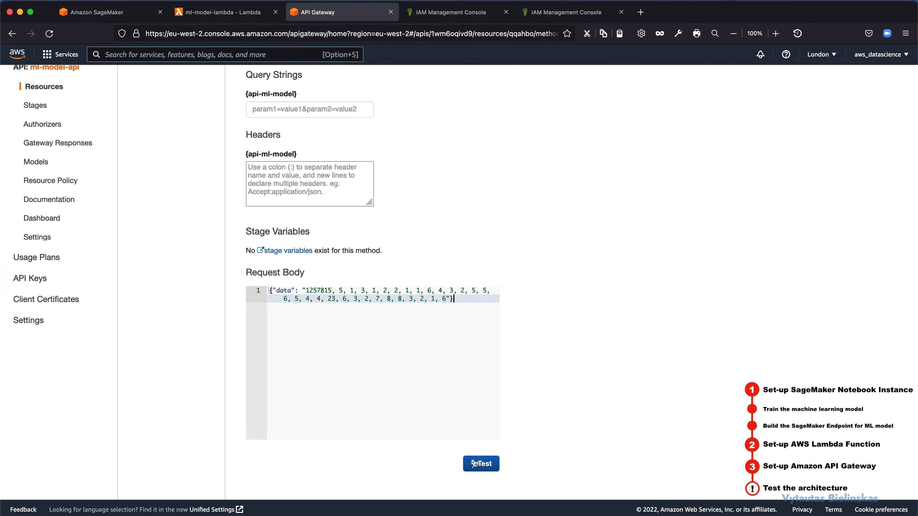
Step: Run the /api-ml-model POST method test and check the response's status and body against the submitted data
click(474, 463)
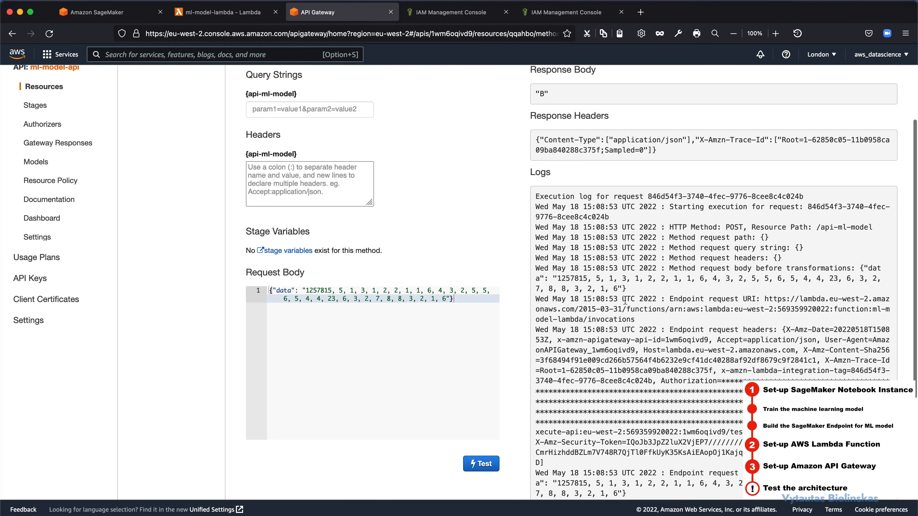
scroll(625, 300, up, 5)
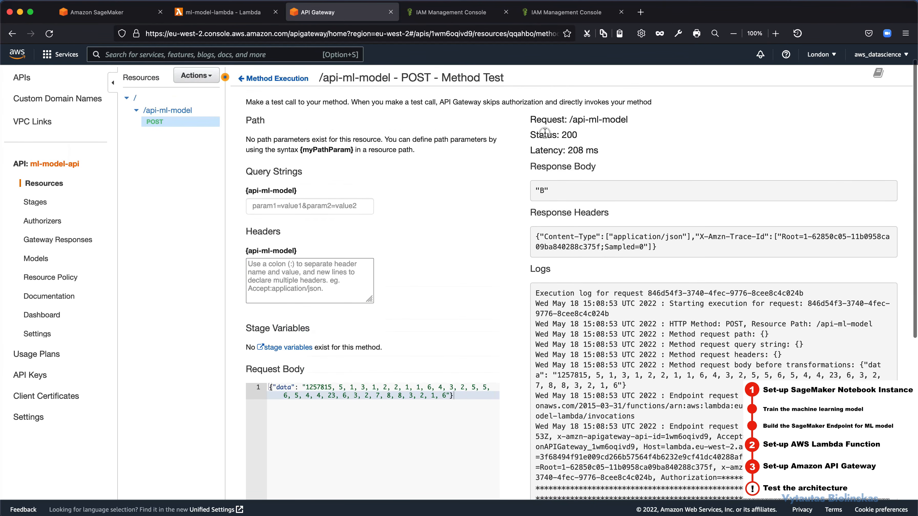
drag(545, 134, 585, 166)
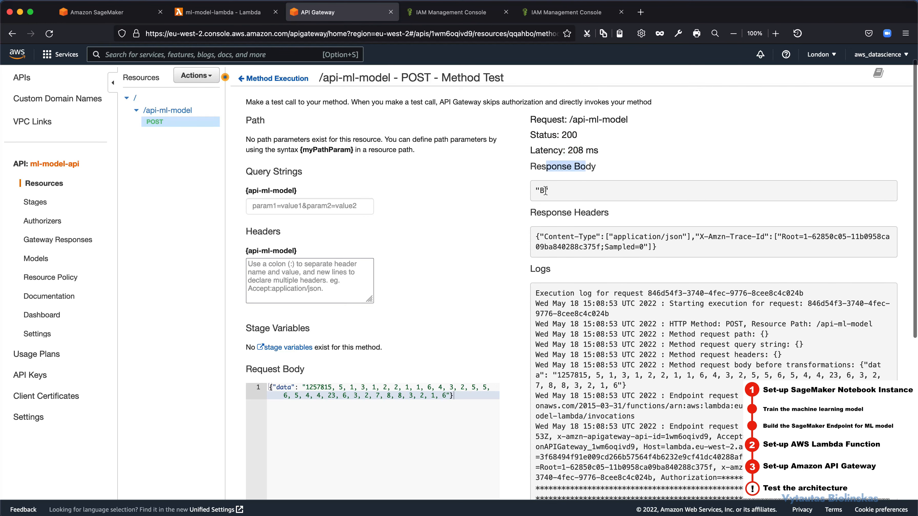
drag(545, 191, 536, 191)
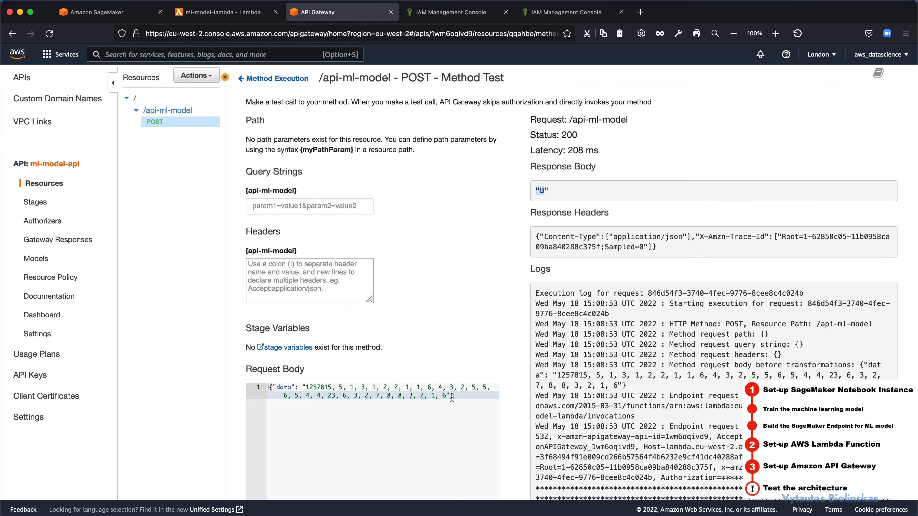
drag(452, 395, 314, 387)
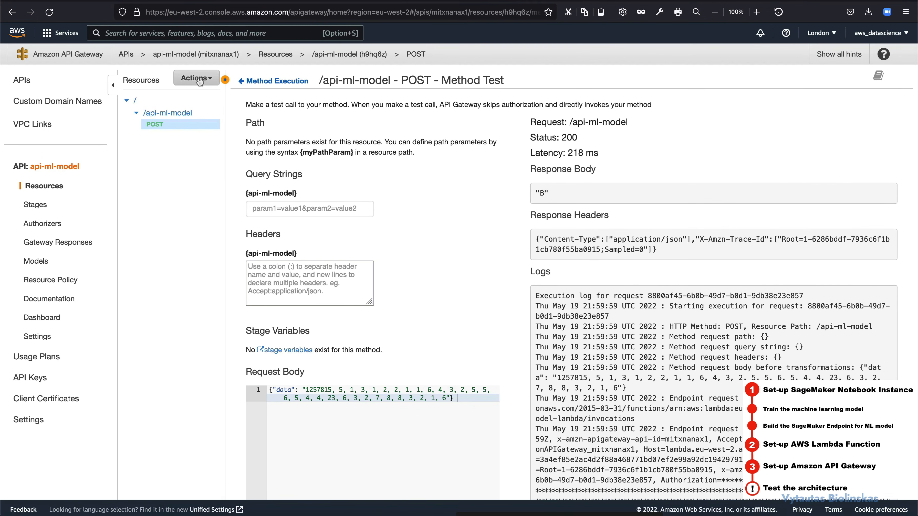
Step: Deploy the API to a new stage named PROD with the stage description "Production environment"
click(199, 79)
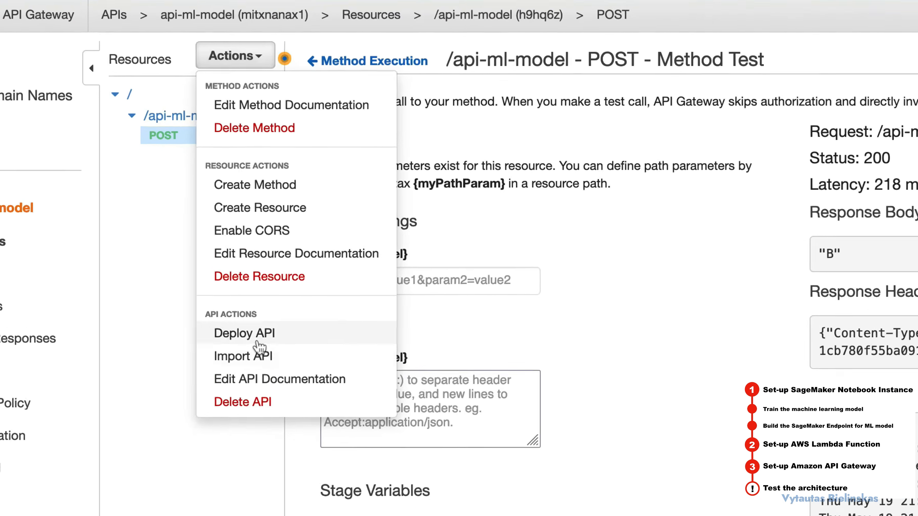
click(212, 234)
click(834, 157)
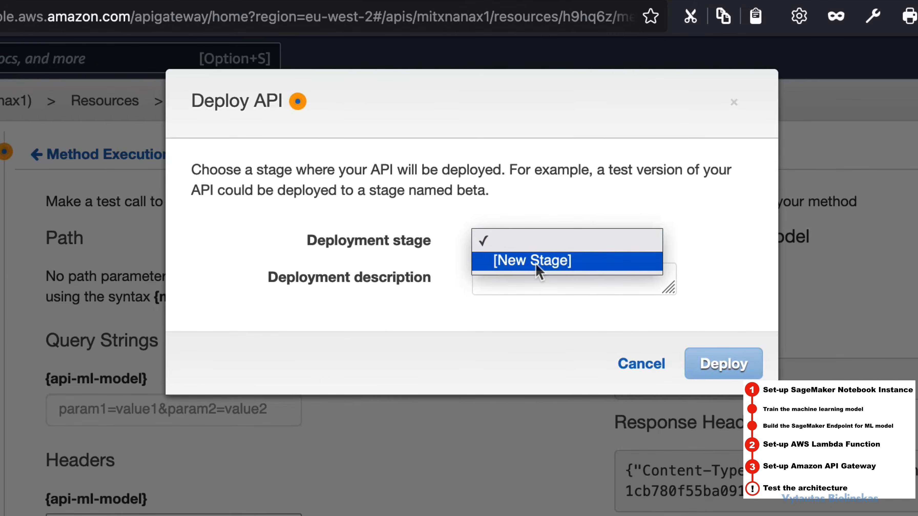
click(789, 179)
click(769, 187)
text(PROD)
key(Tab)
text(Produc)
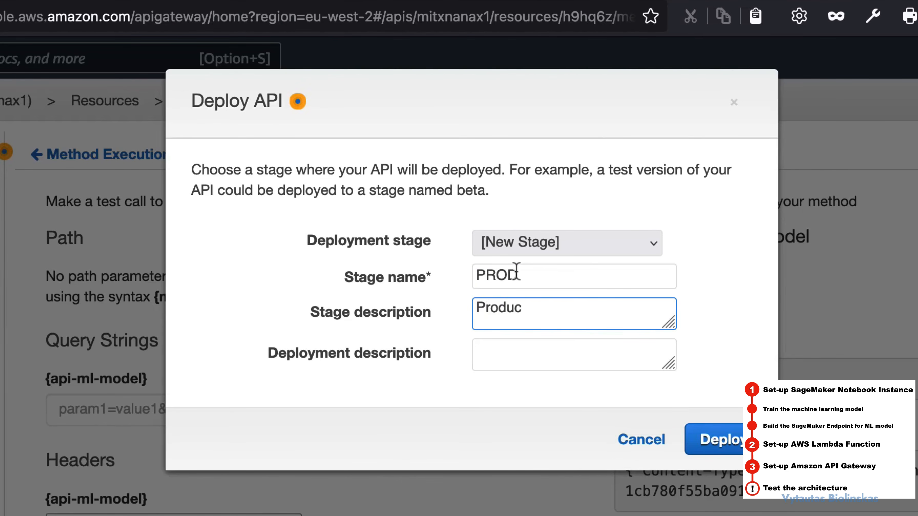
text(tion environment)
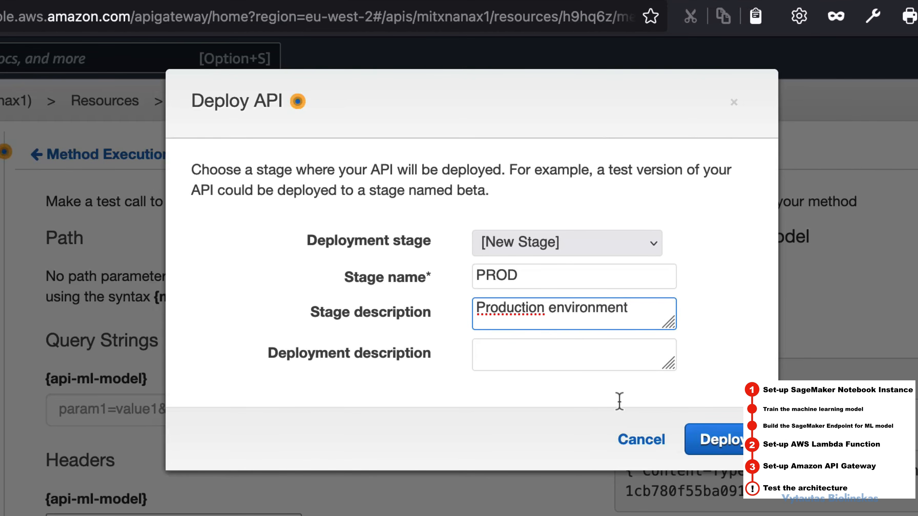
click(709, 441)
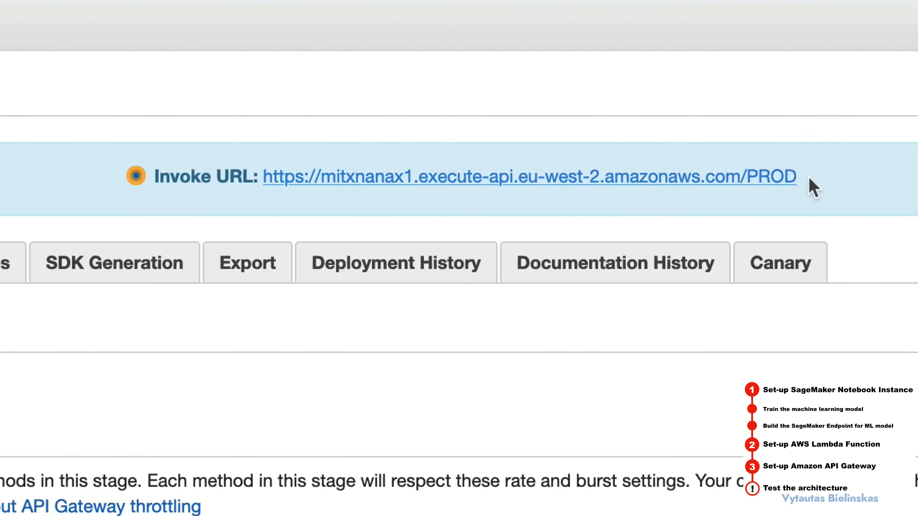
Step: Copy the PROD stage's Invoke URL and switch to the Python session in the terminal
drag(810, 178, 262, 179)
right_click(279, 179)
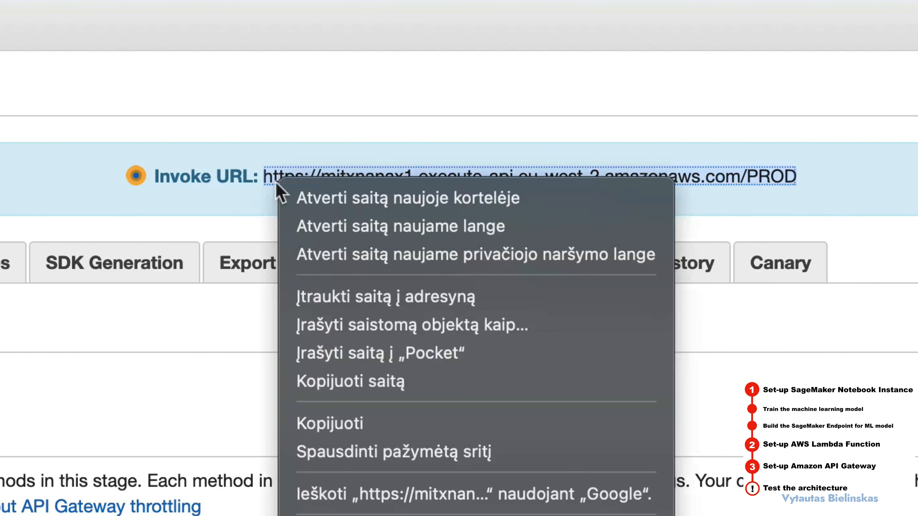
click(368, 421)
key(super+Tab)
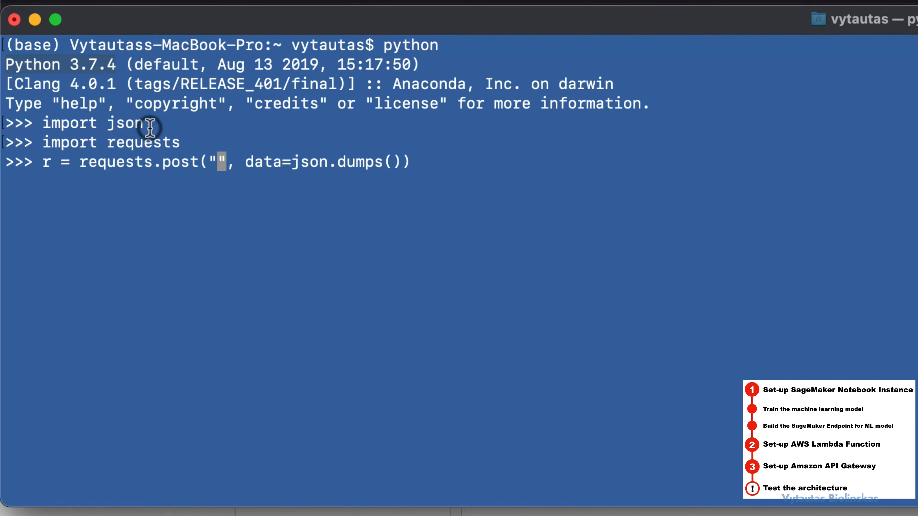
Step: Paste the Invoke URL into the empty string of the requests.post call and append /api-ml-model to it
drag(149, 127, 46, 128)
drag(180, 142, 57, 141)
click(303, 162)
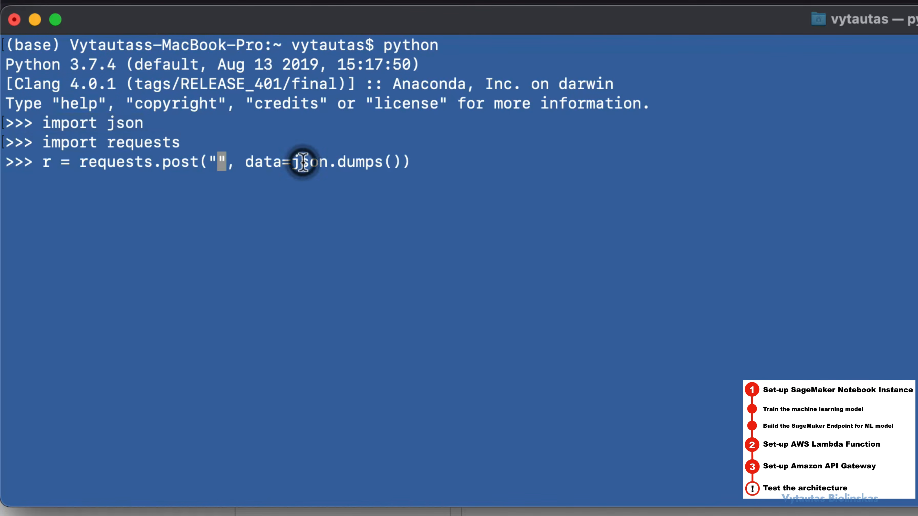
key(Left)
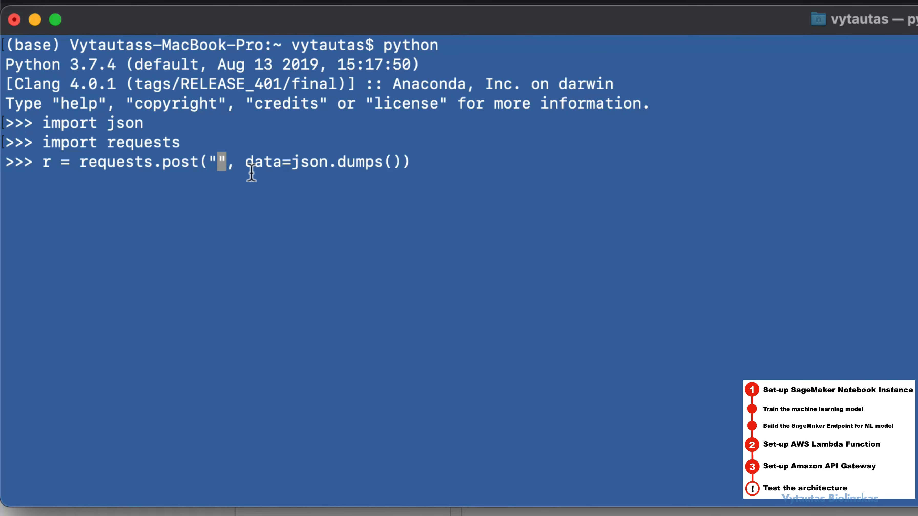
key(super+v)
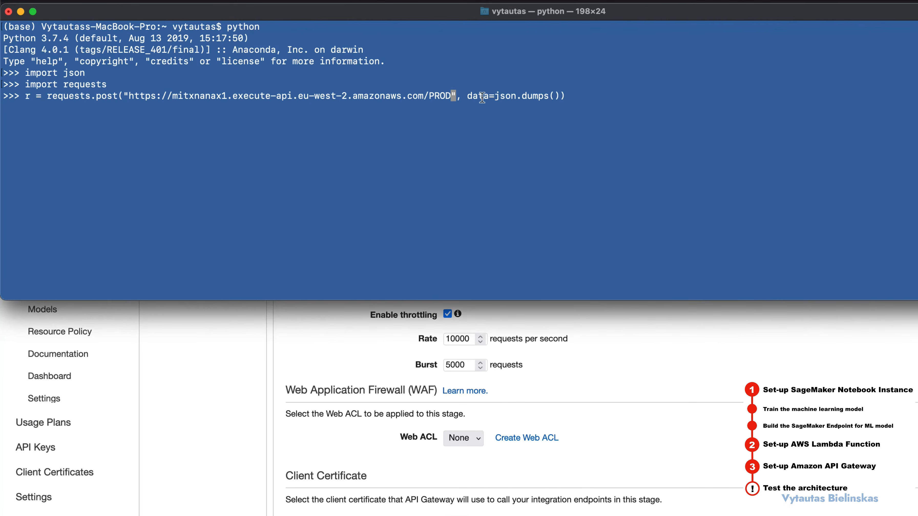
text(/)
text(api-ml-mode)
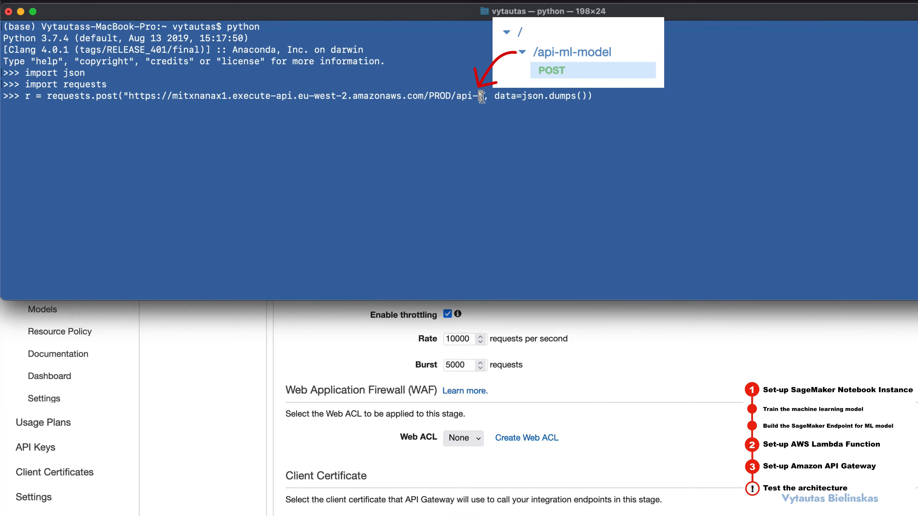
text(l)
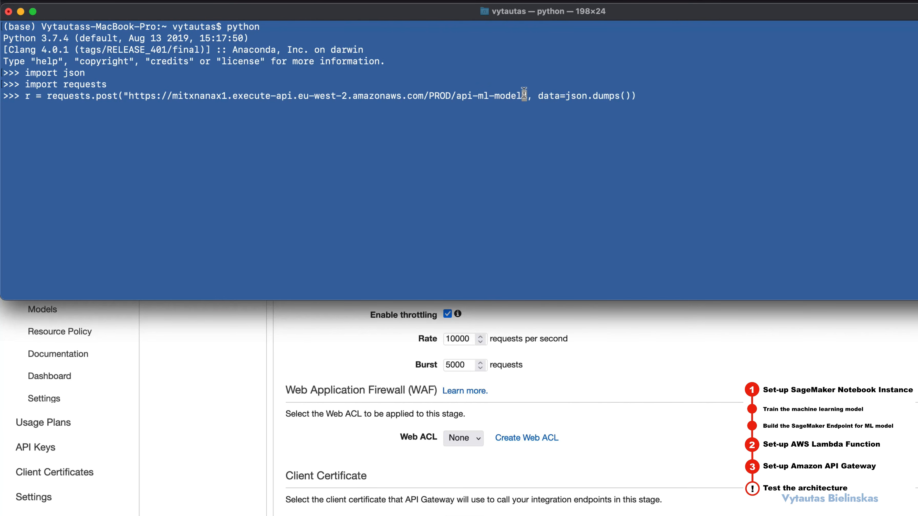
Step: Insert the {"data": ...} request body from the method test into json.dumps() and run the POST request
click(521, 95)
click(623, 97)
key(Right)
key(Right)
key(Right)
key(Right)
key(Right)
key(Right)
key(Right)
key(Right)
key(Right)
key(Right)
key(Right)
key(Right)
key(Right)
key(Right)
key(Right)
key(Right)
key(Right)
key(Right)
key(Right)
key(super+v)
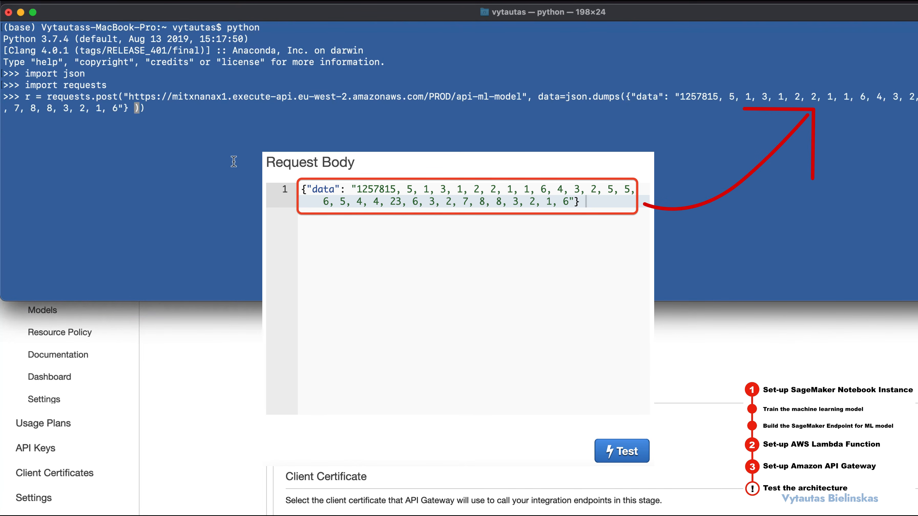
key(Right)
key(Right)
key(Return)
Step: Output the POST response's body in the Python session with r.content and check the returned prediction
text(r.conen)
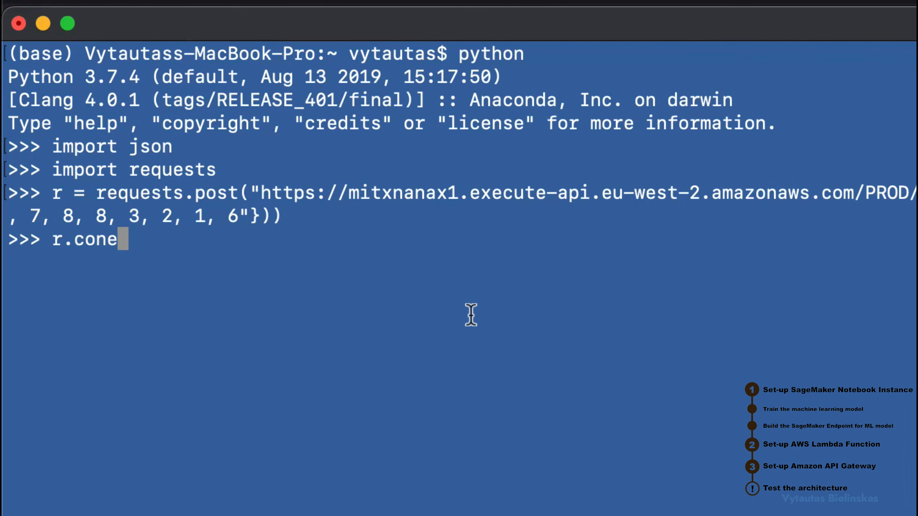
key(BackSpace)
key(BackSpace)
text(tent)
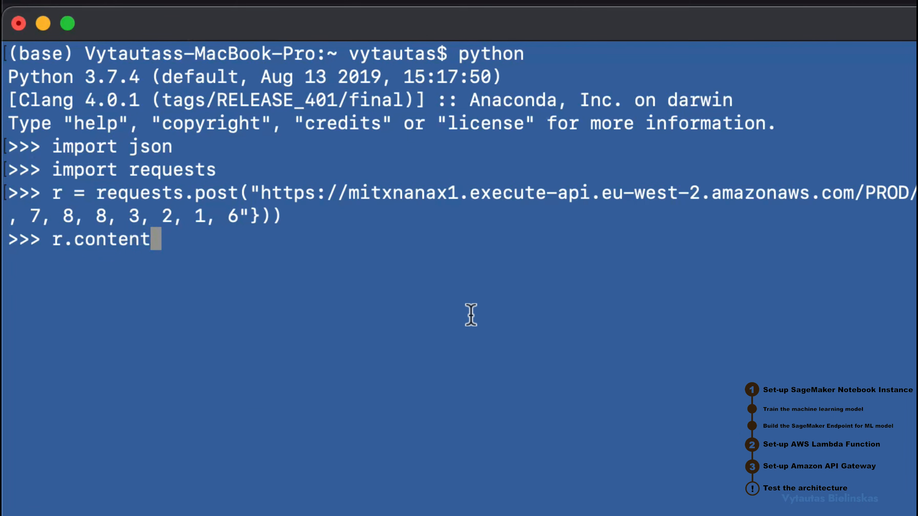
key(Return)
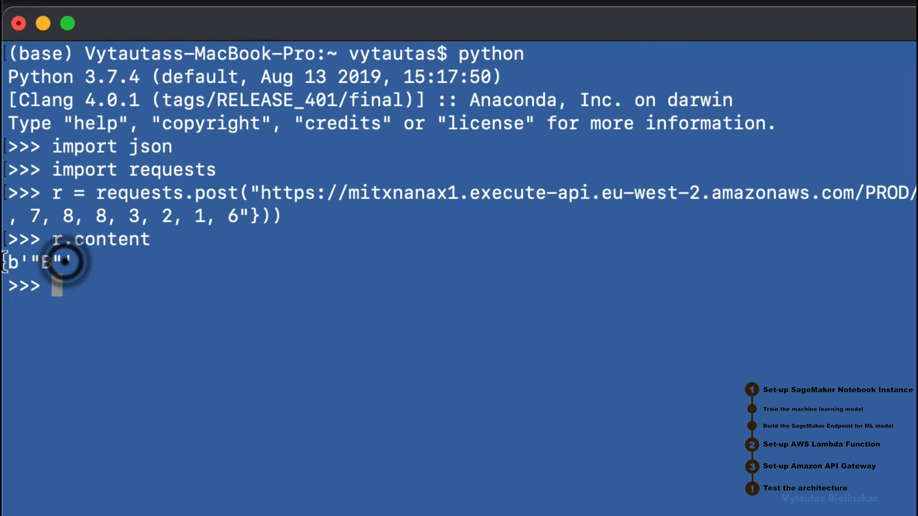
drag(62, 260, 6, 261)
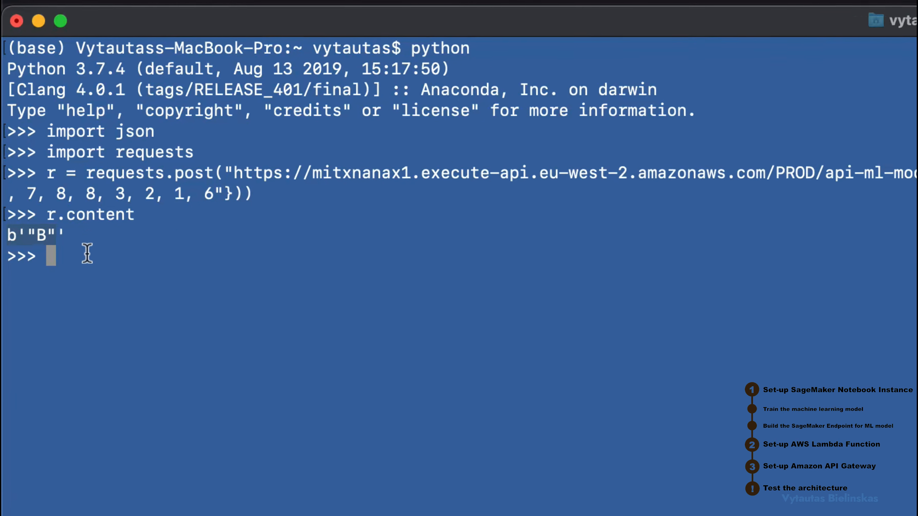